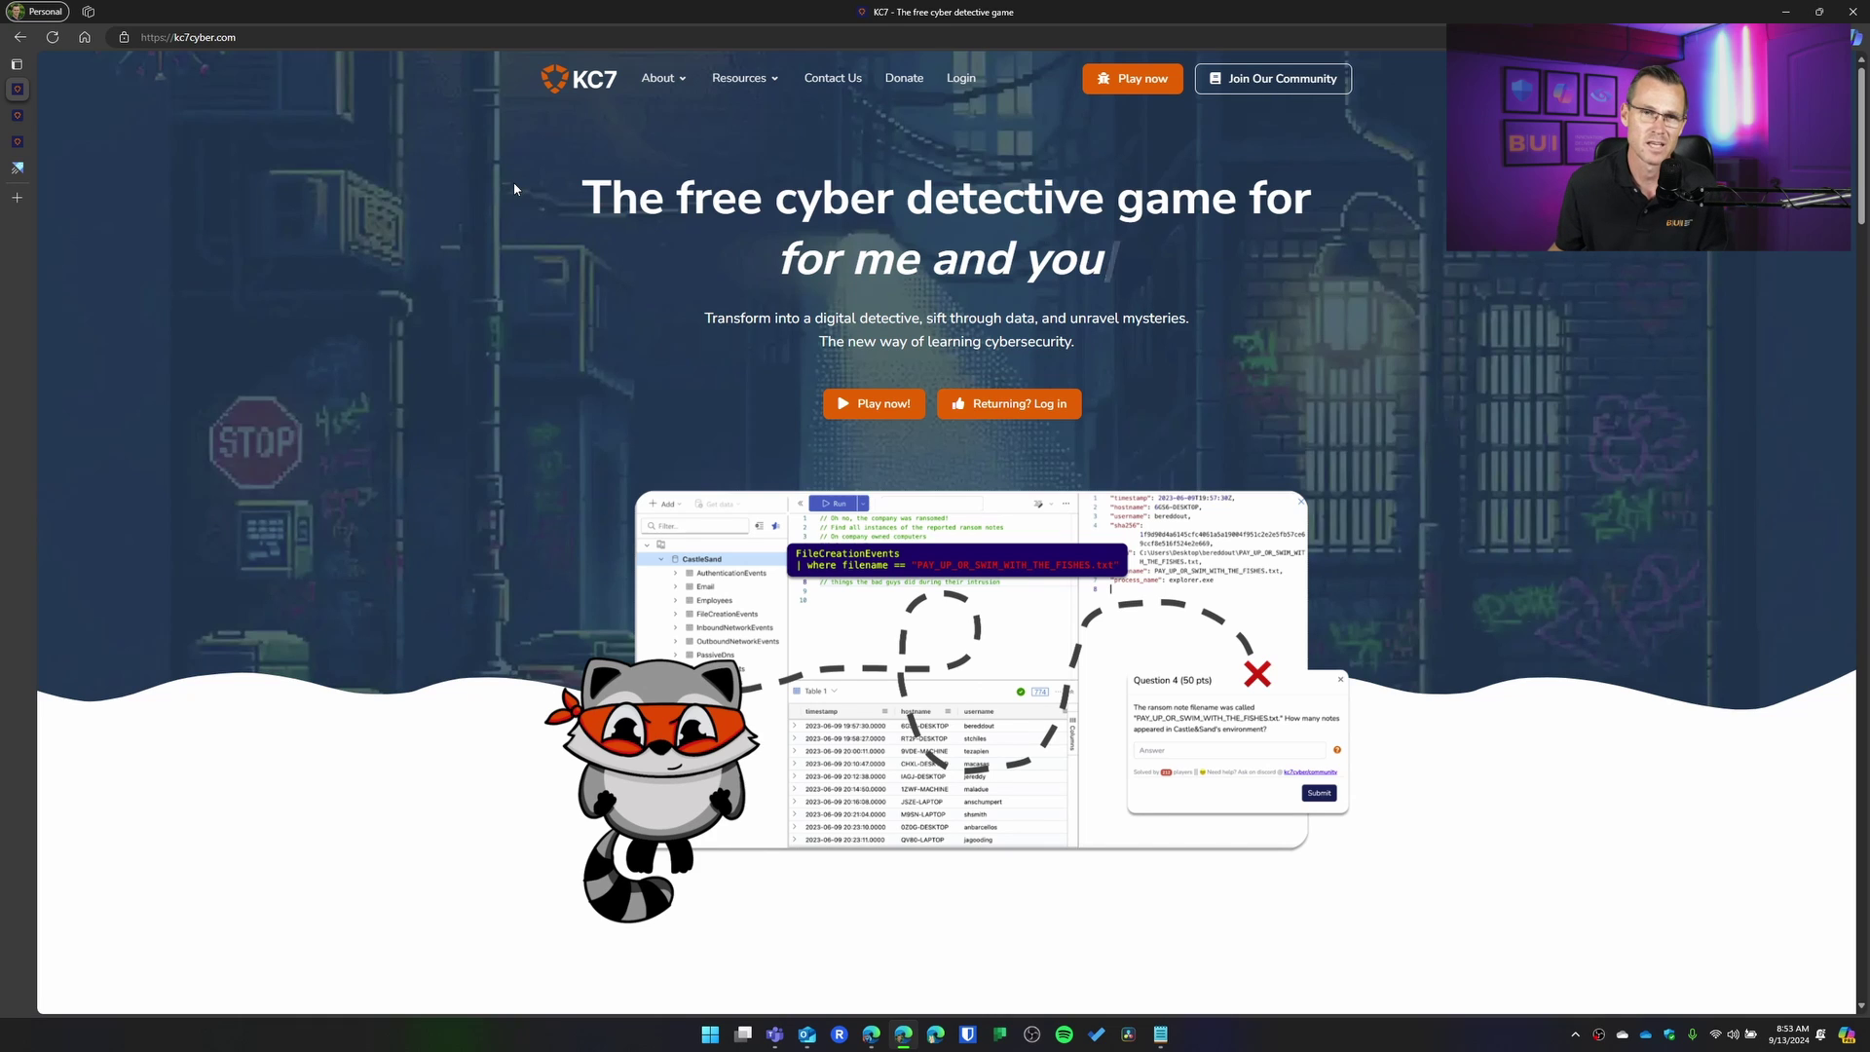
Step: Open the A Scandal in Valdoria case from KC7's case list
left_click(20, 115)
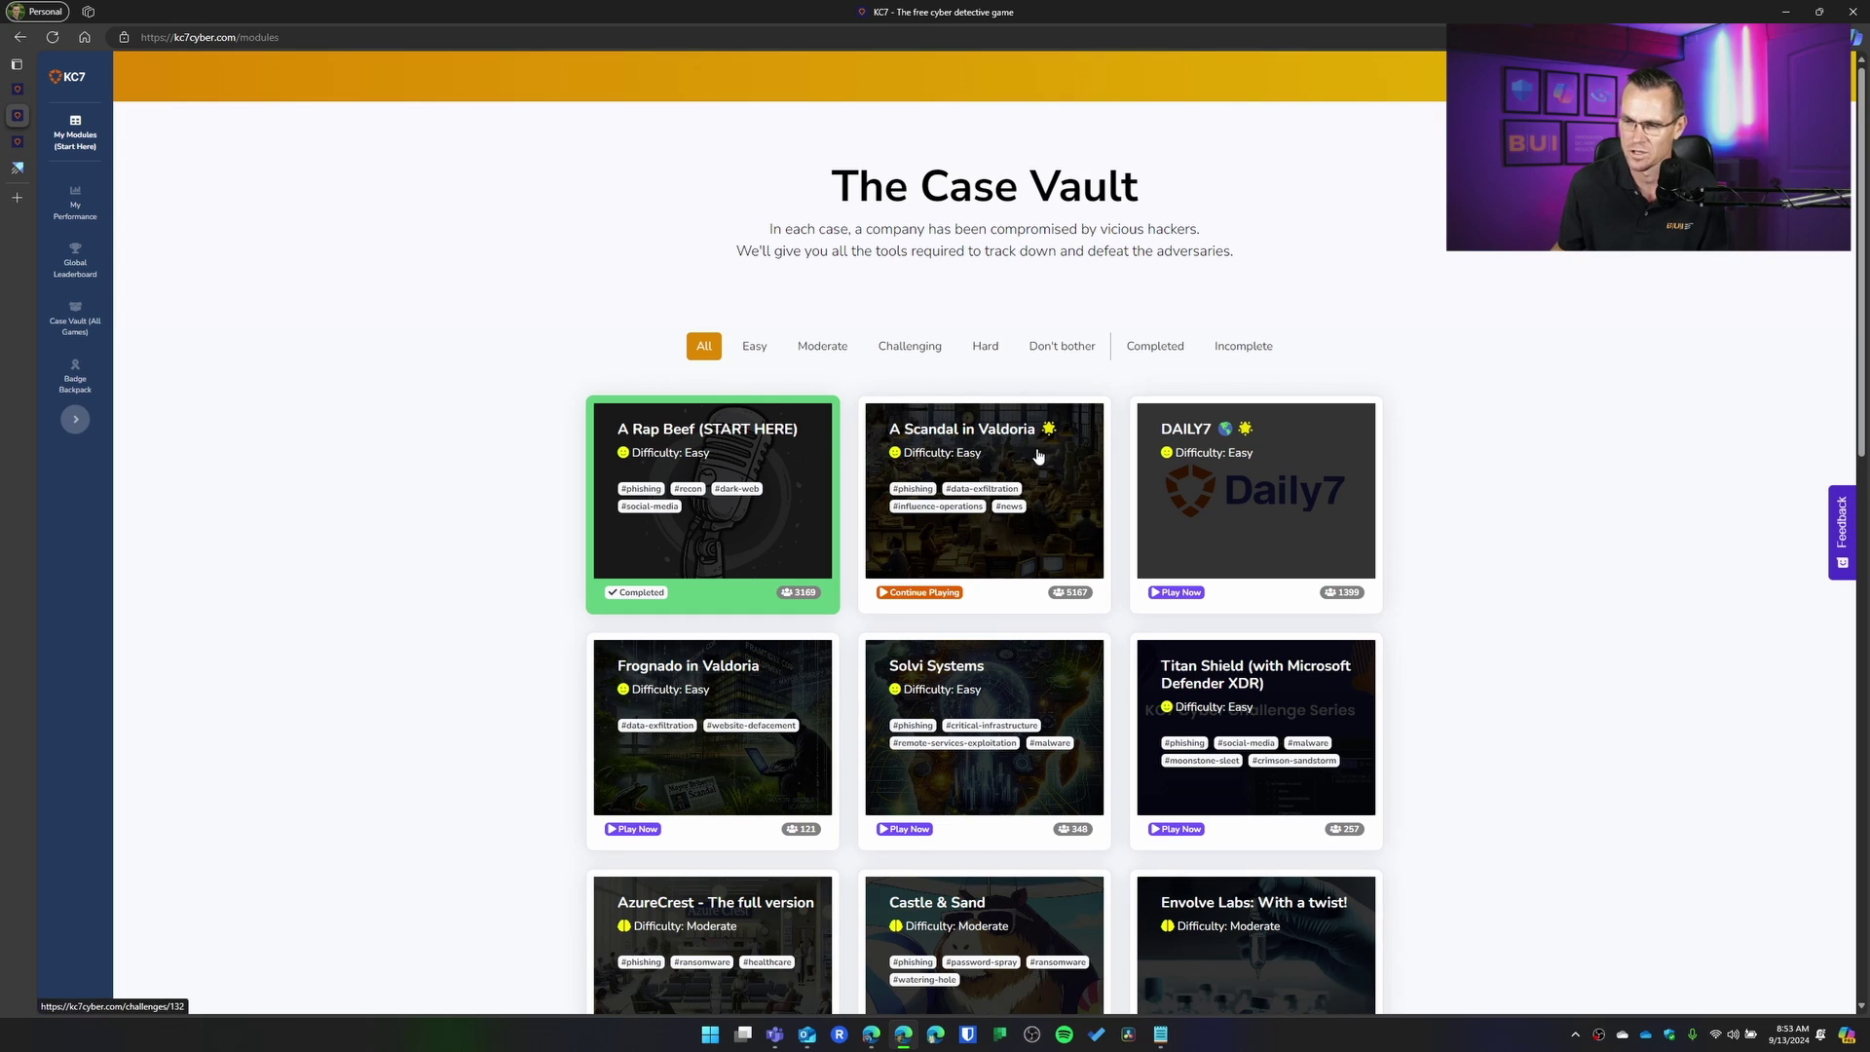
left_click(1036, 458)
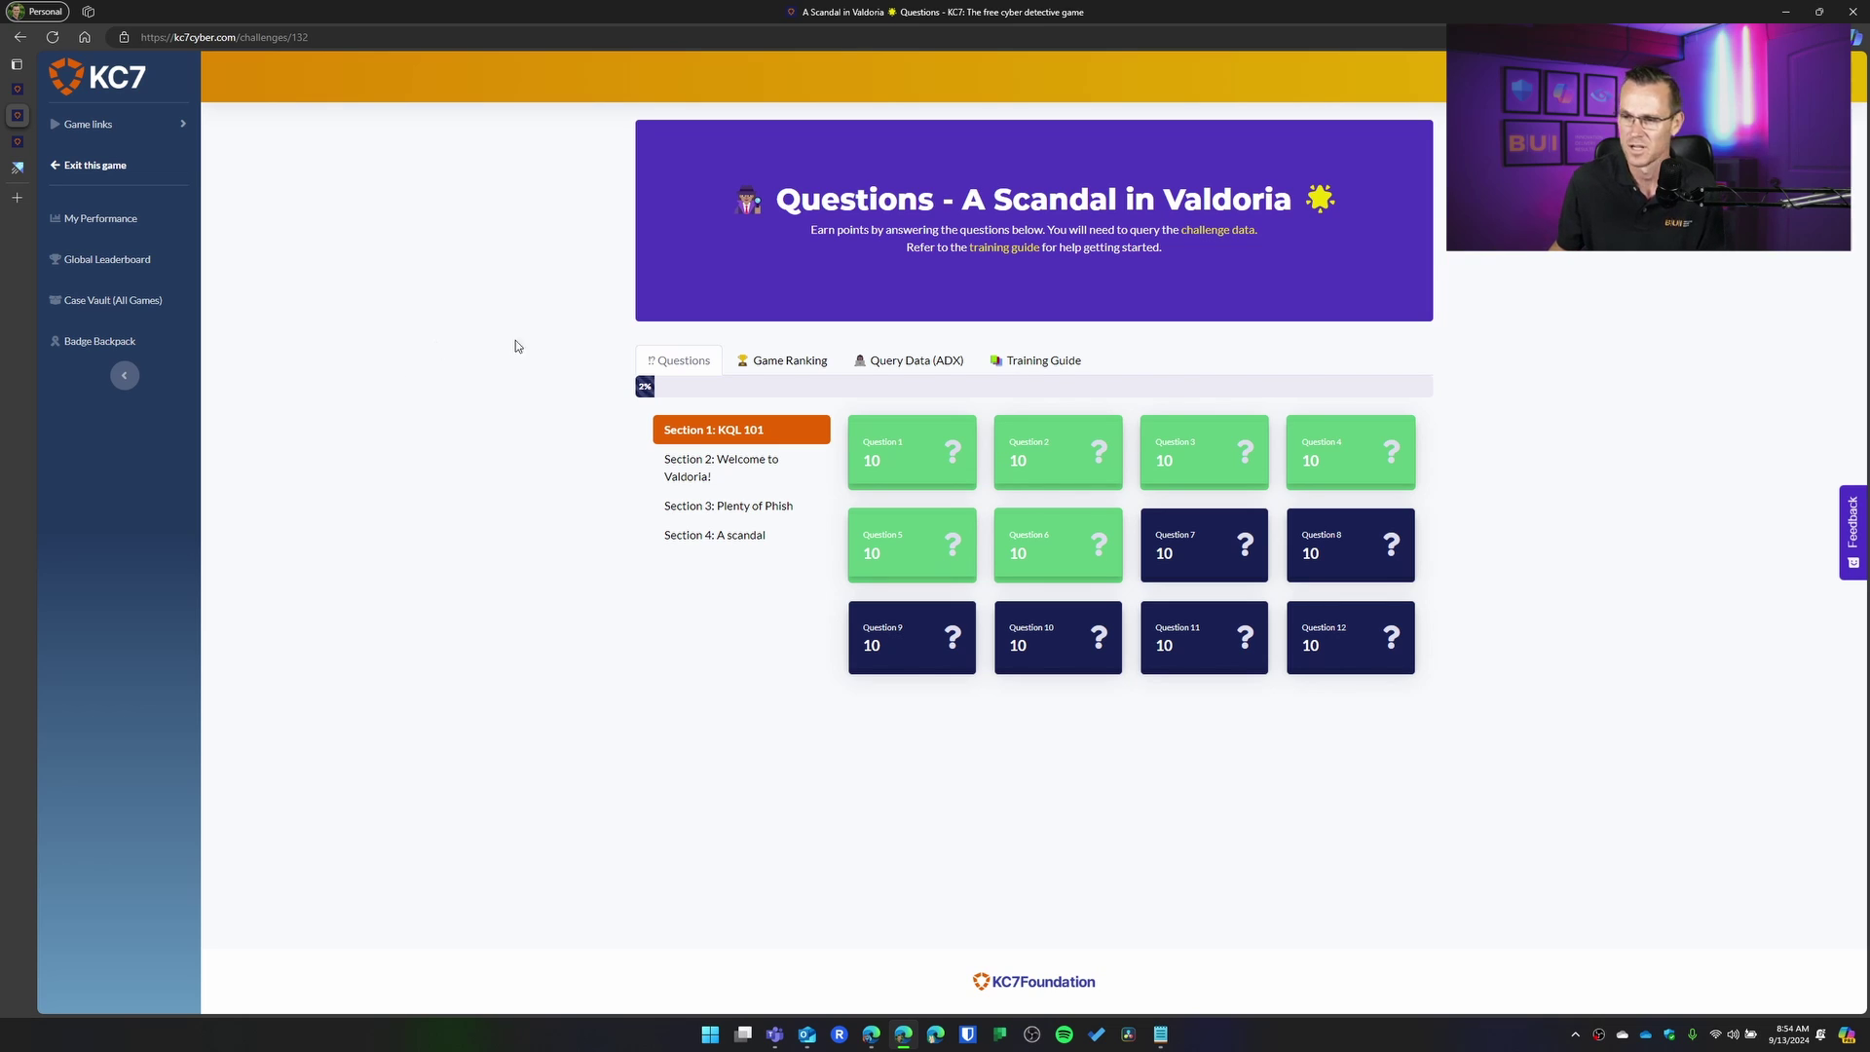
Step: Look at the case's training guide, then open Question 7 about Lois Lane's distinct websites
left_click(1019, 364)
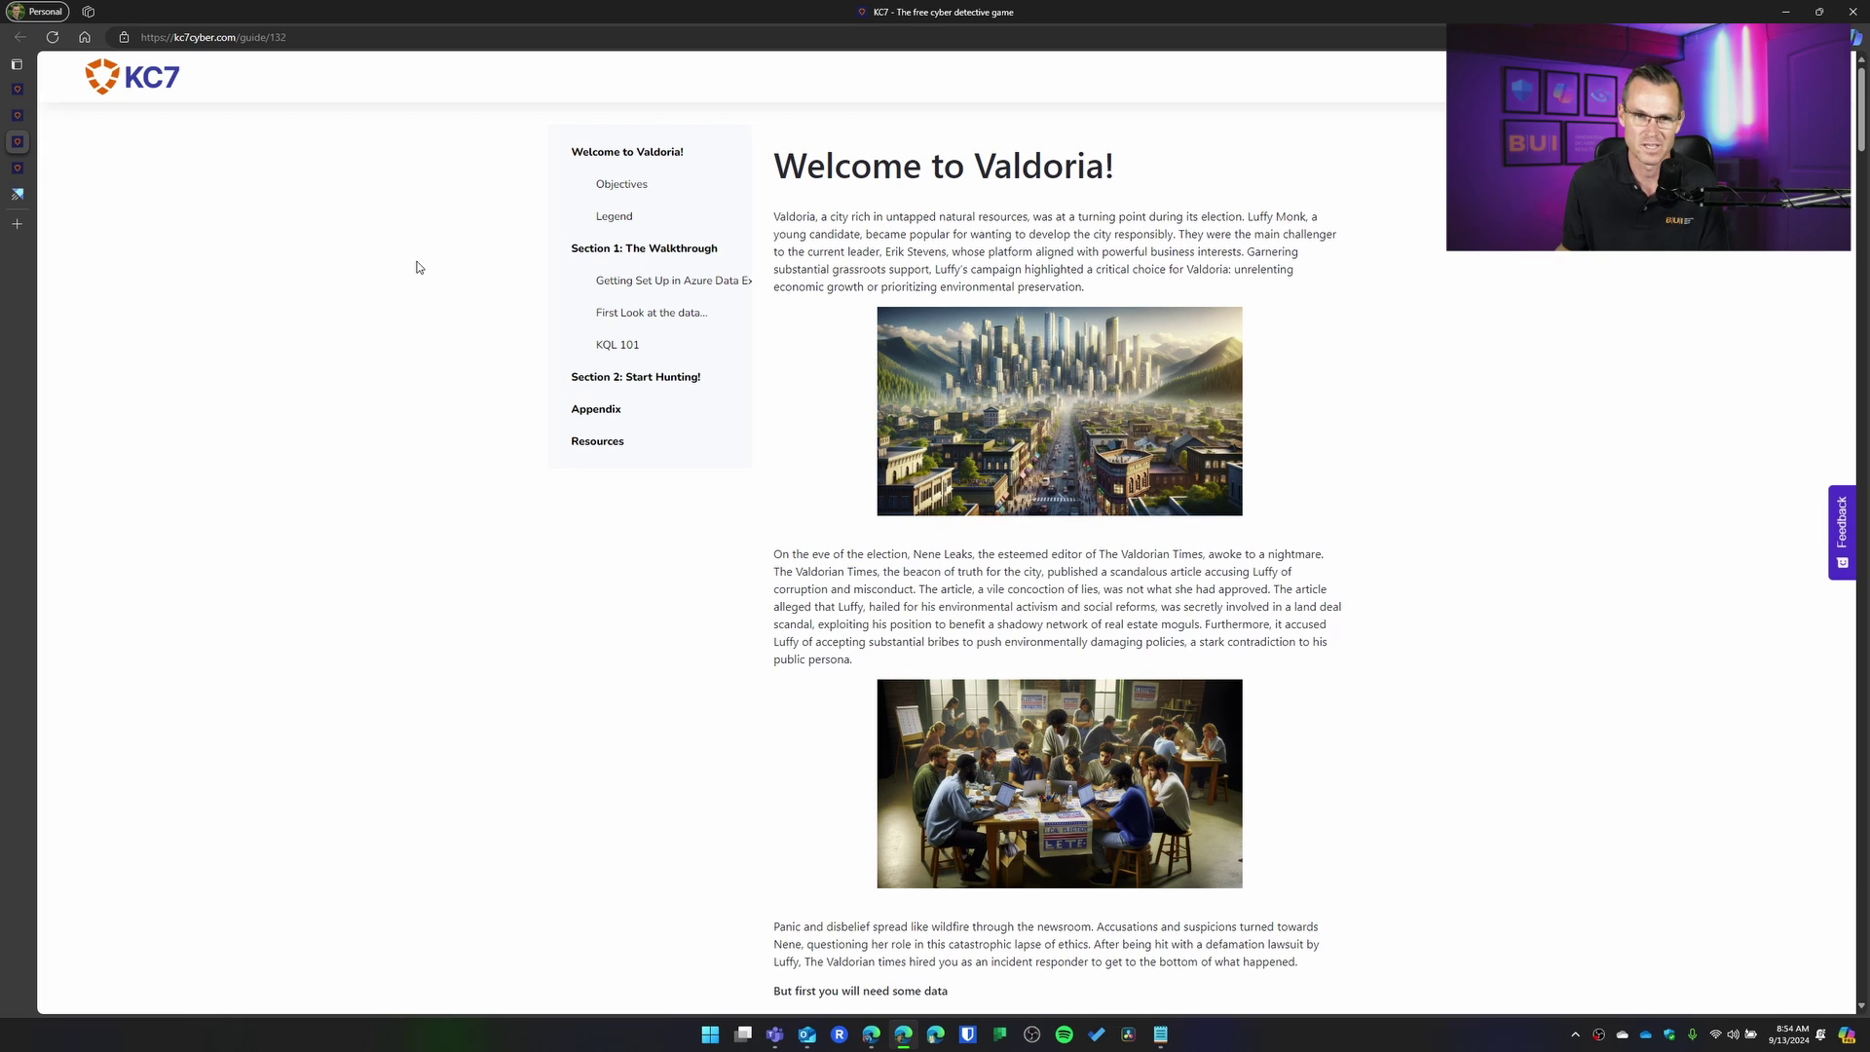
left_click(17, 117)
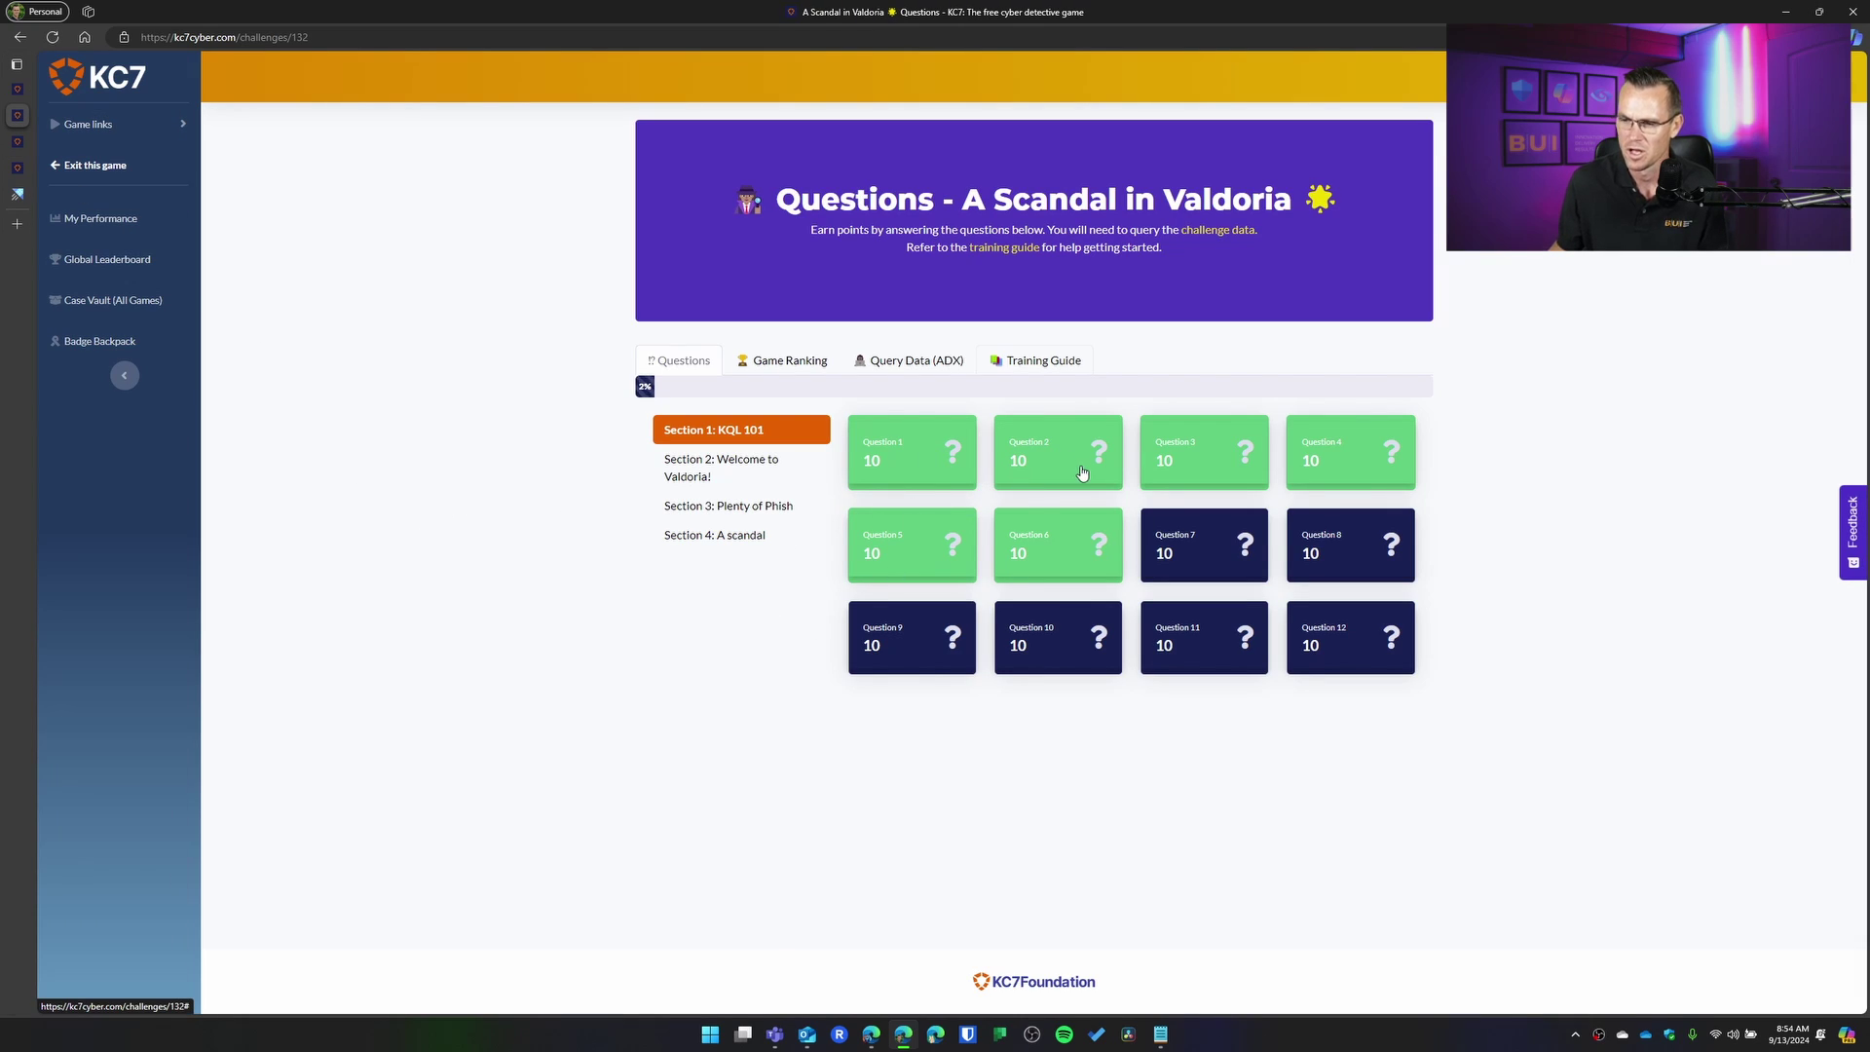
left_click(1207, 547)
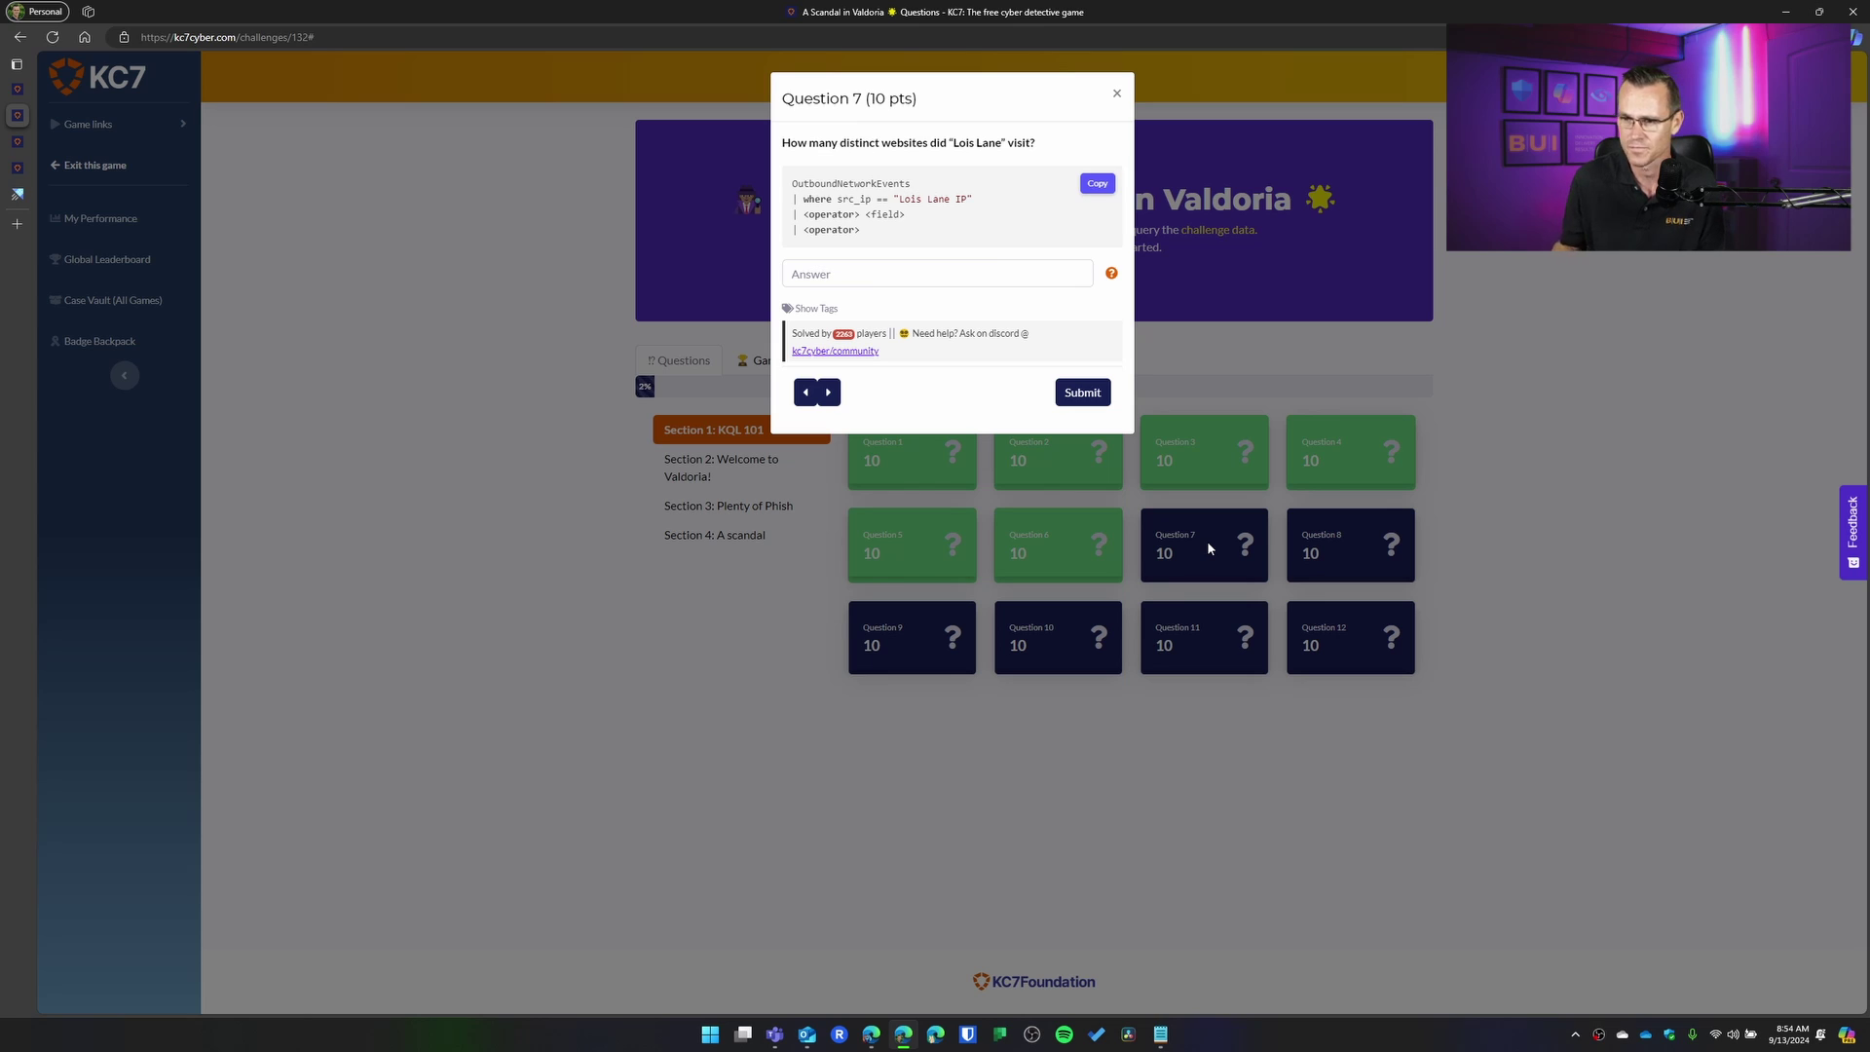
Step: Check Question 3, glance at the query page, then reopen Question 7 and its Employees-table hint
left_click(1116, 93)
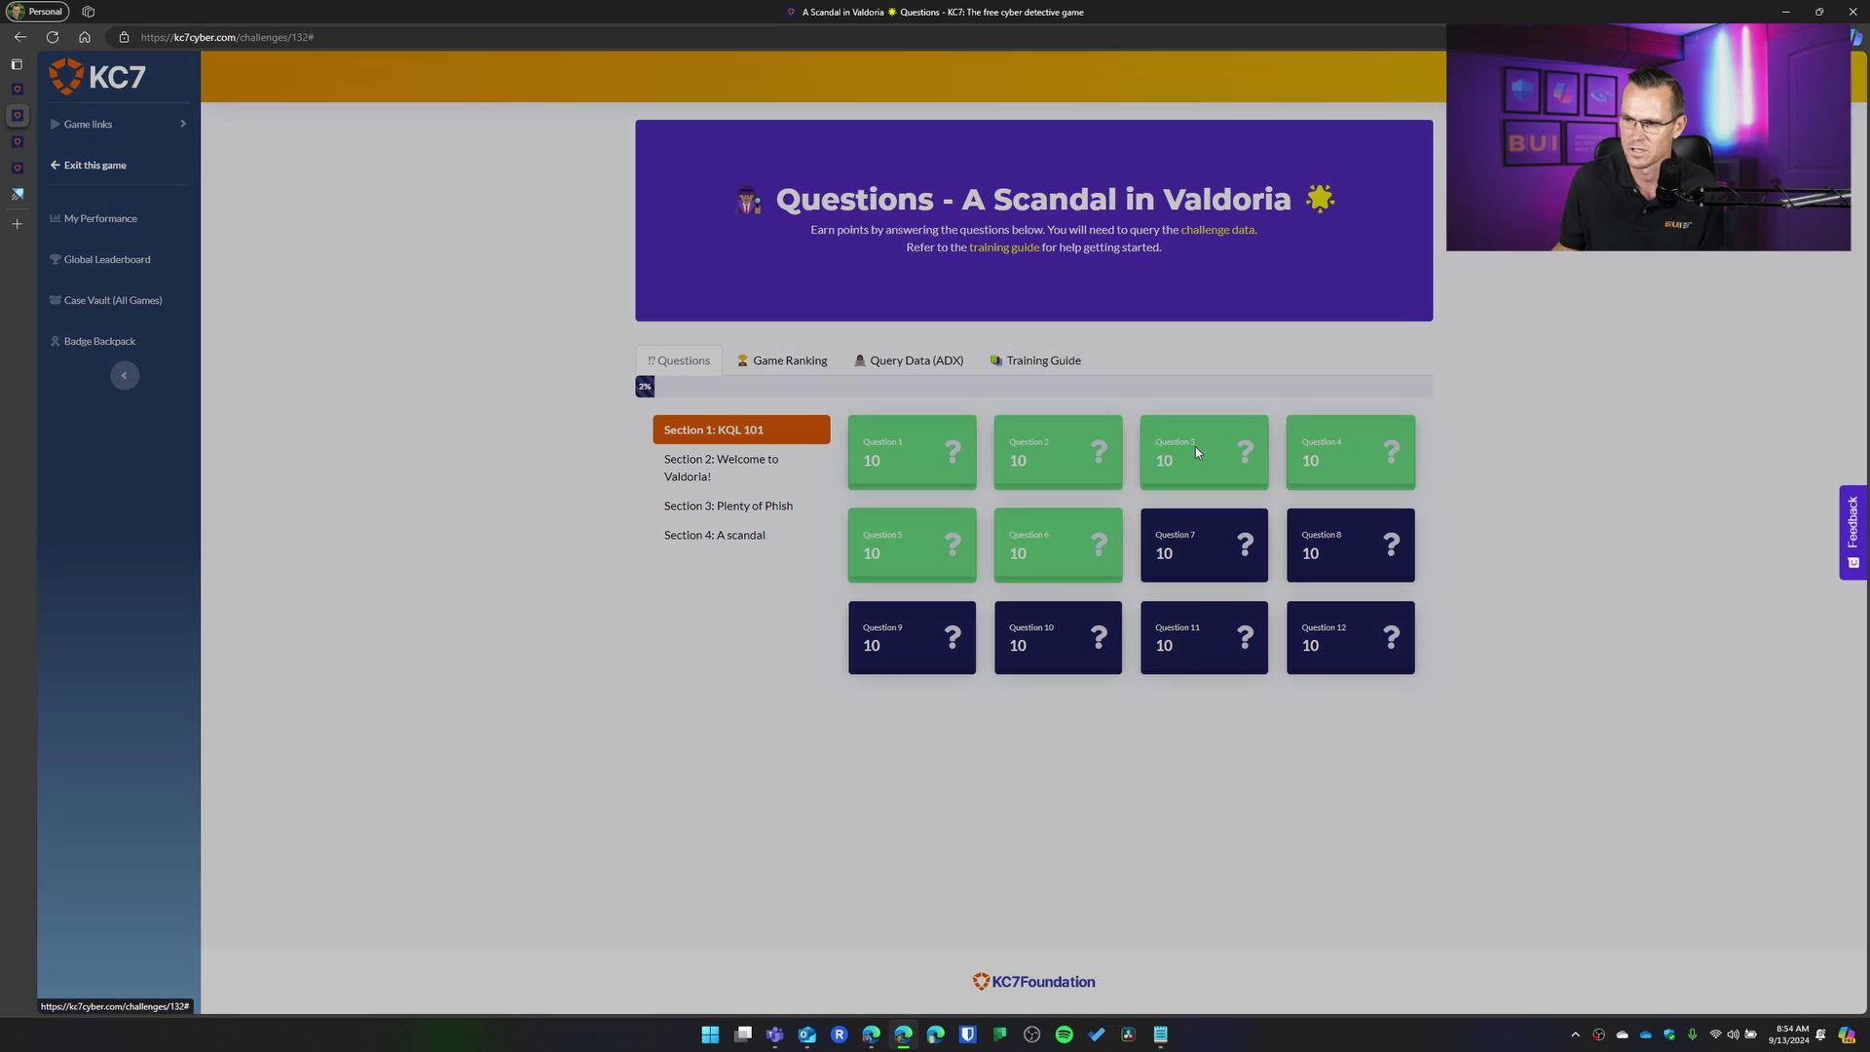
left_click(1195, 452)
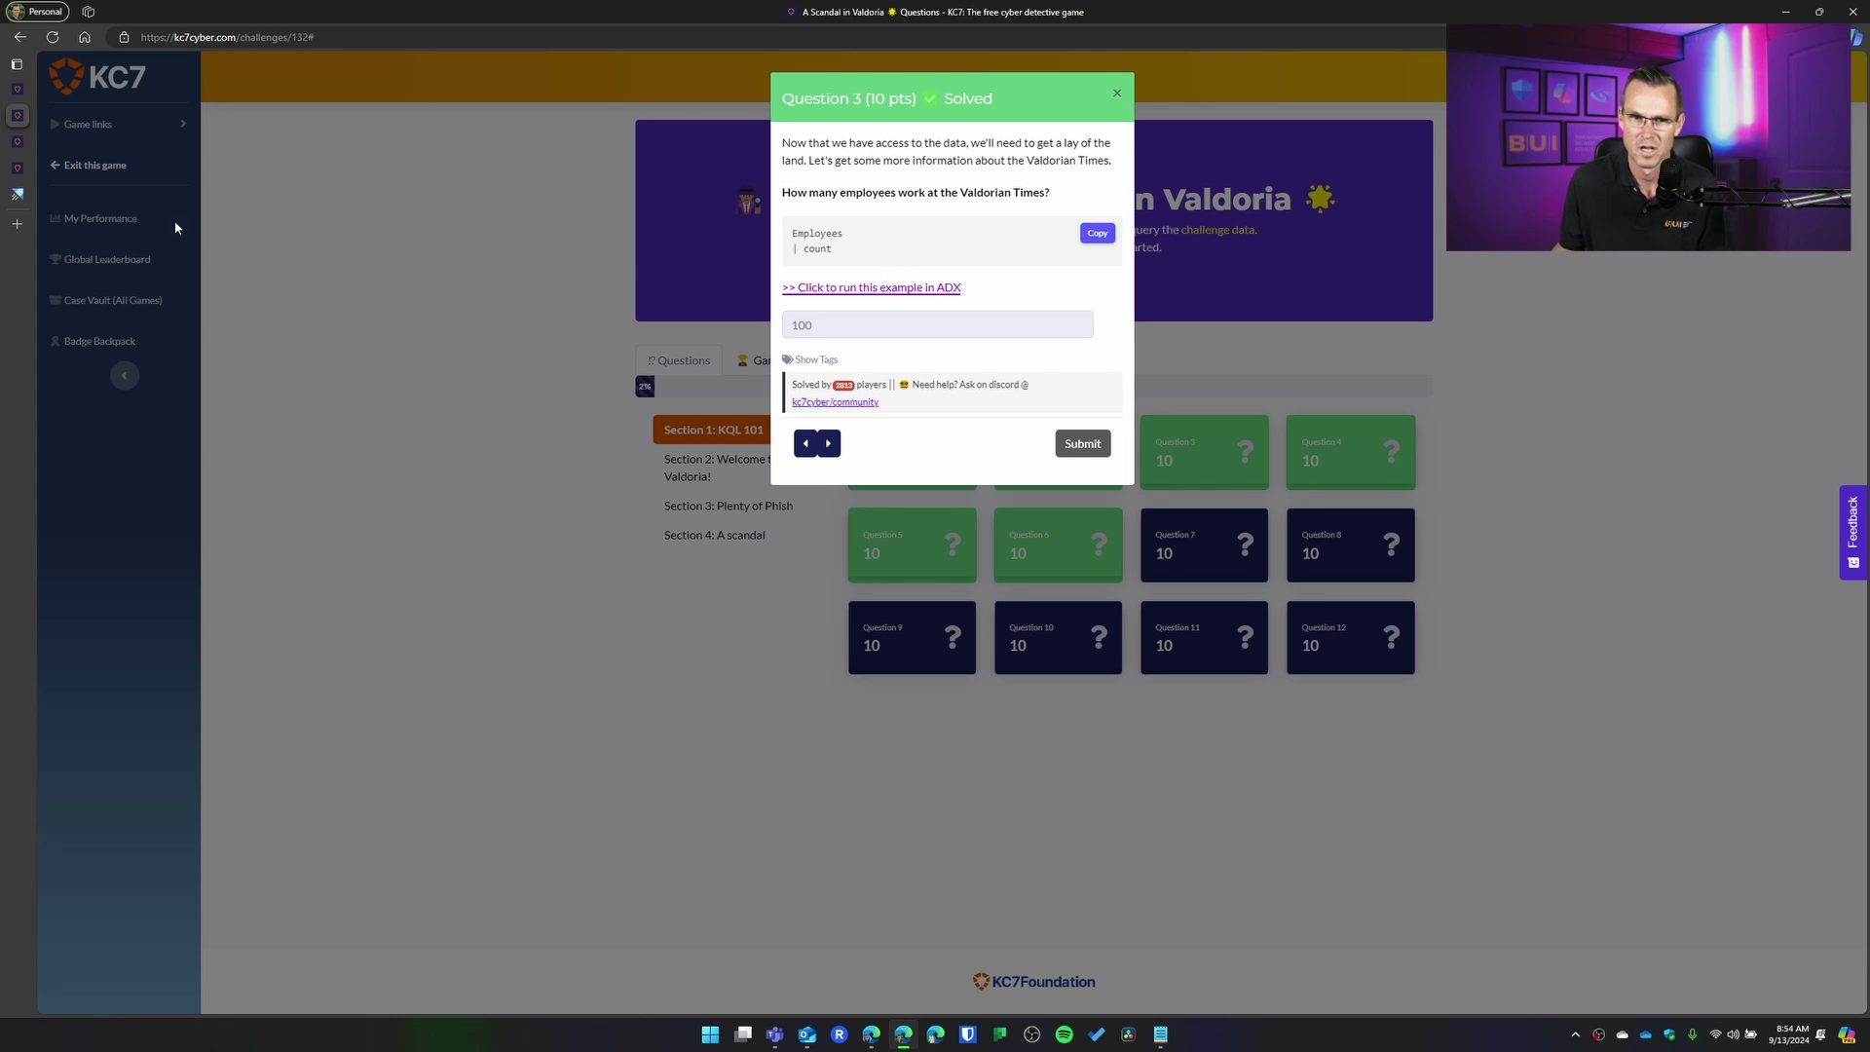
mouse_move(15, 140)
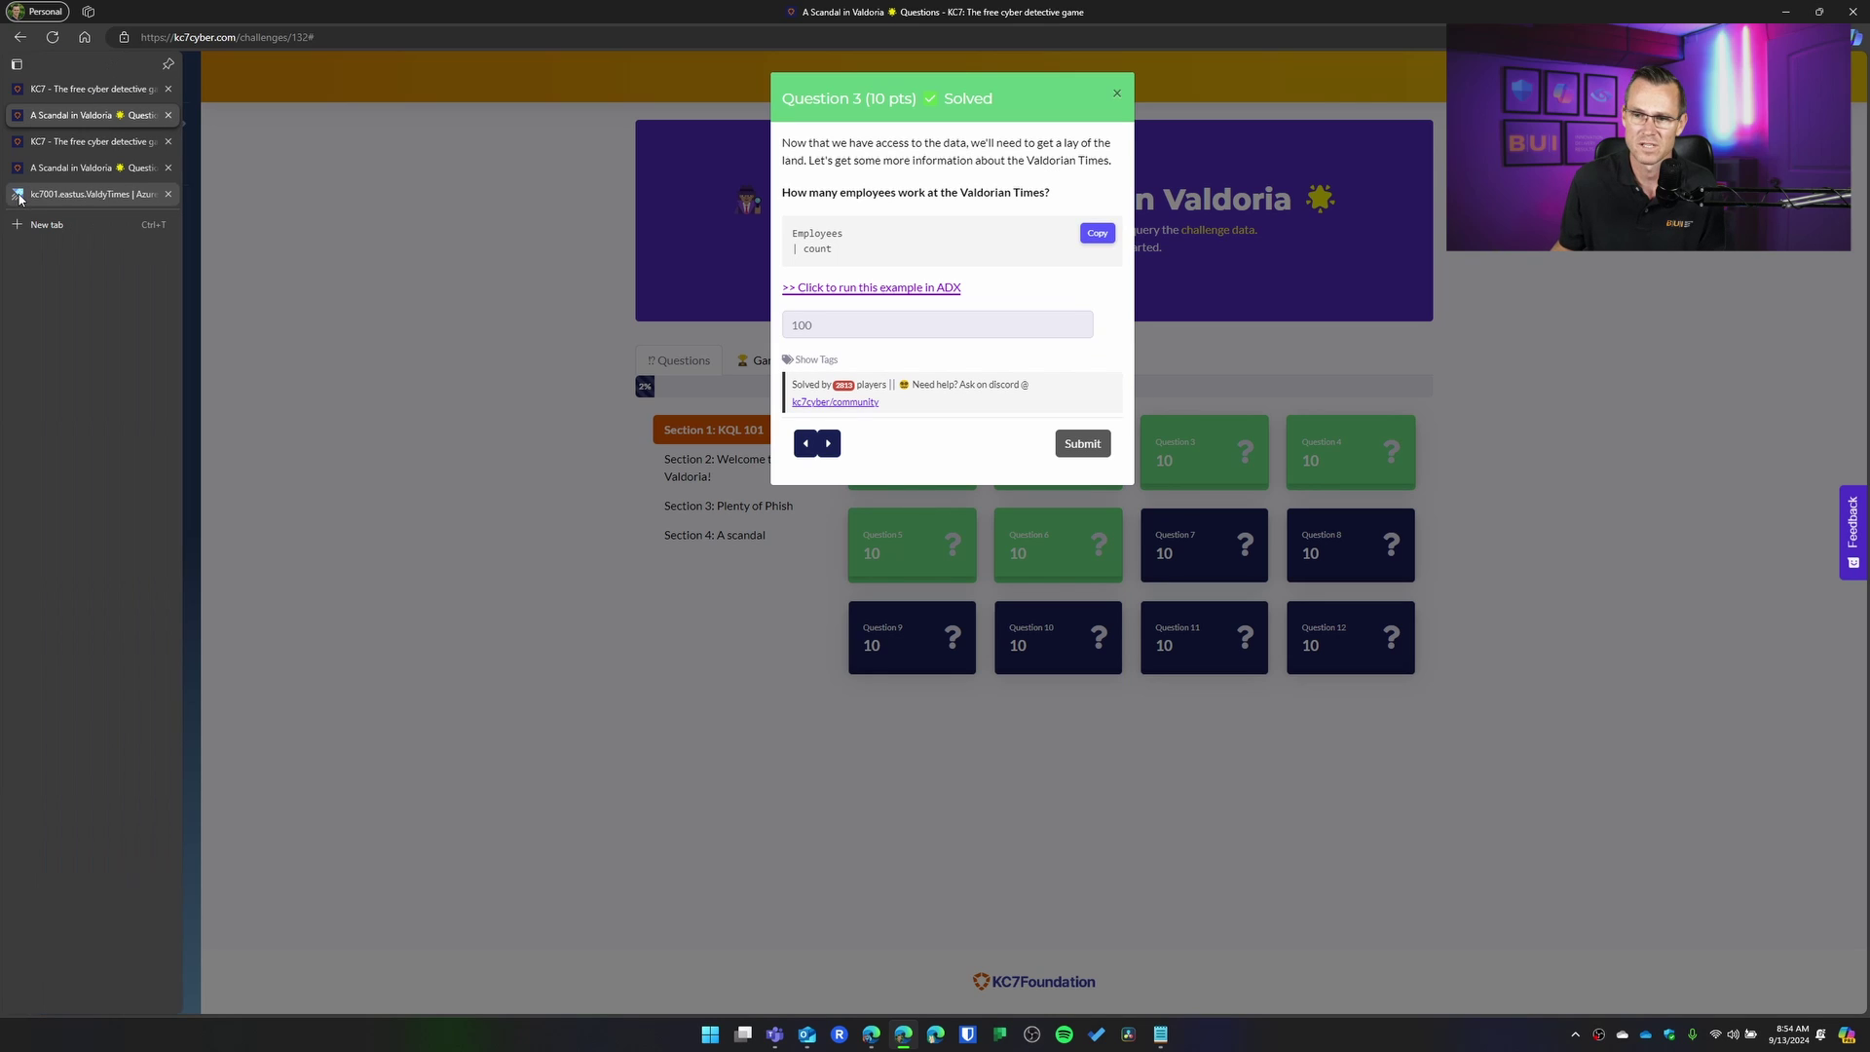
left_click(31, 201)
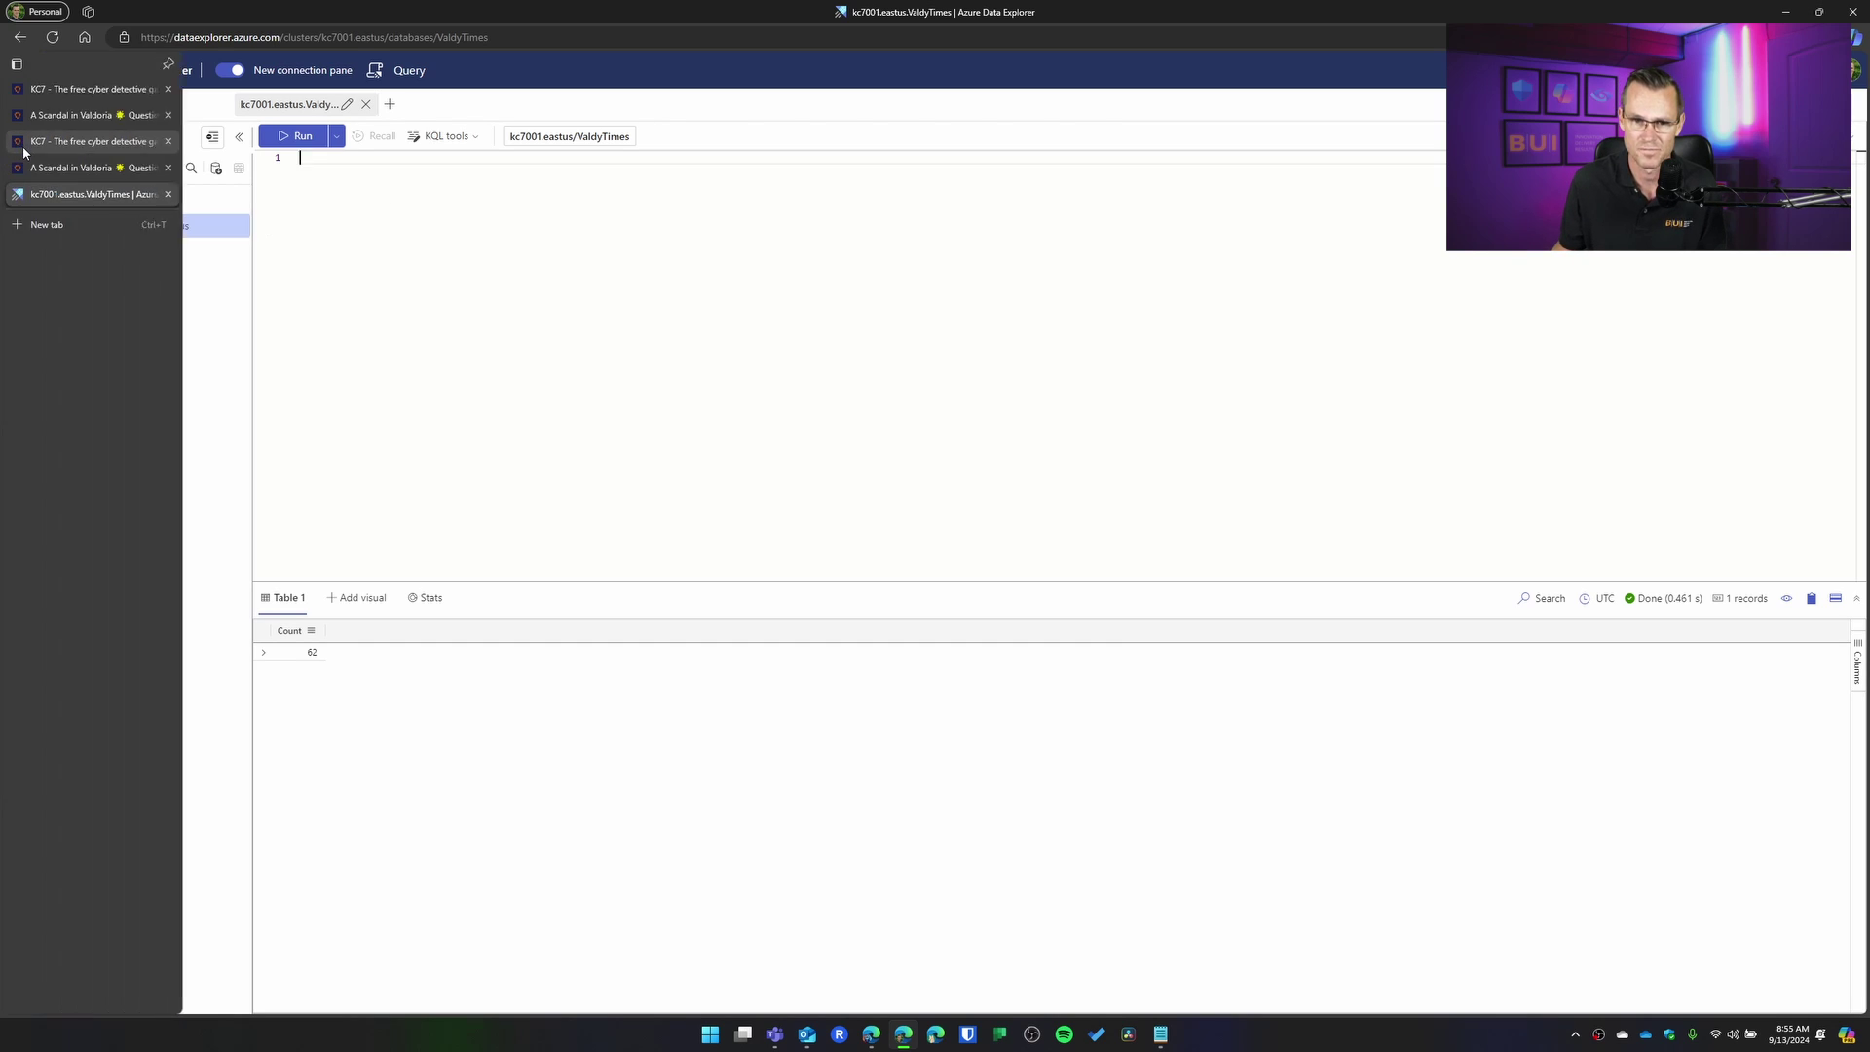
left_click(59, 140)
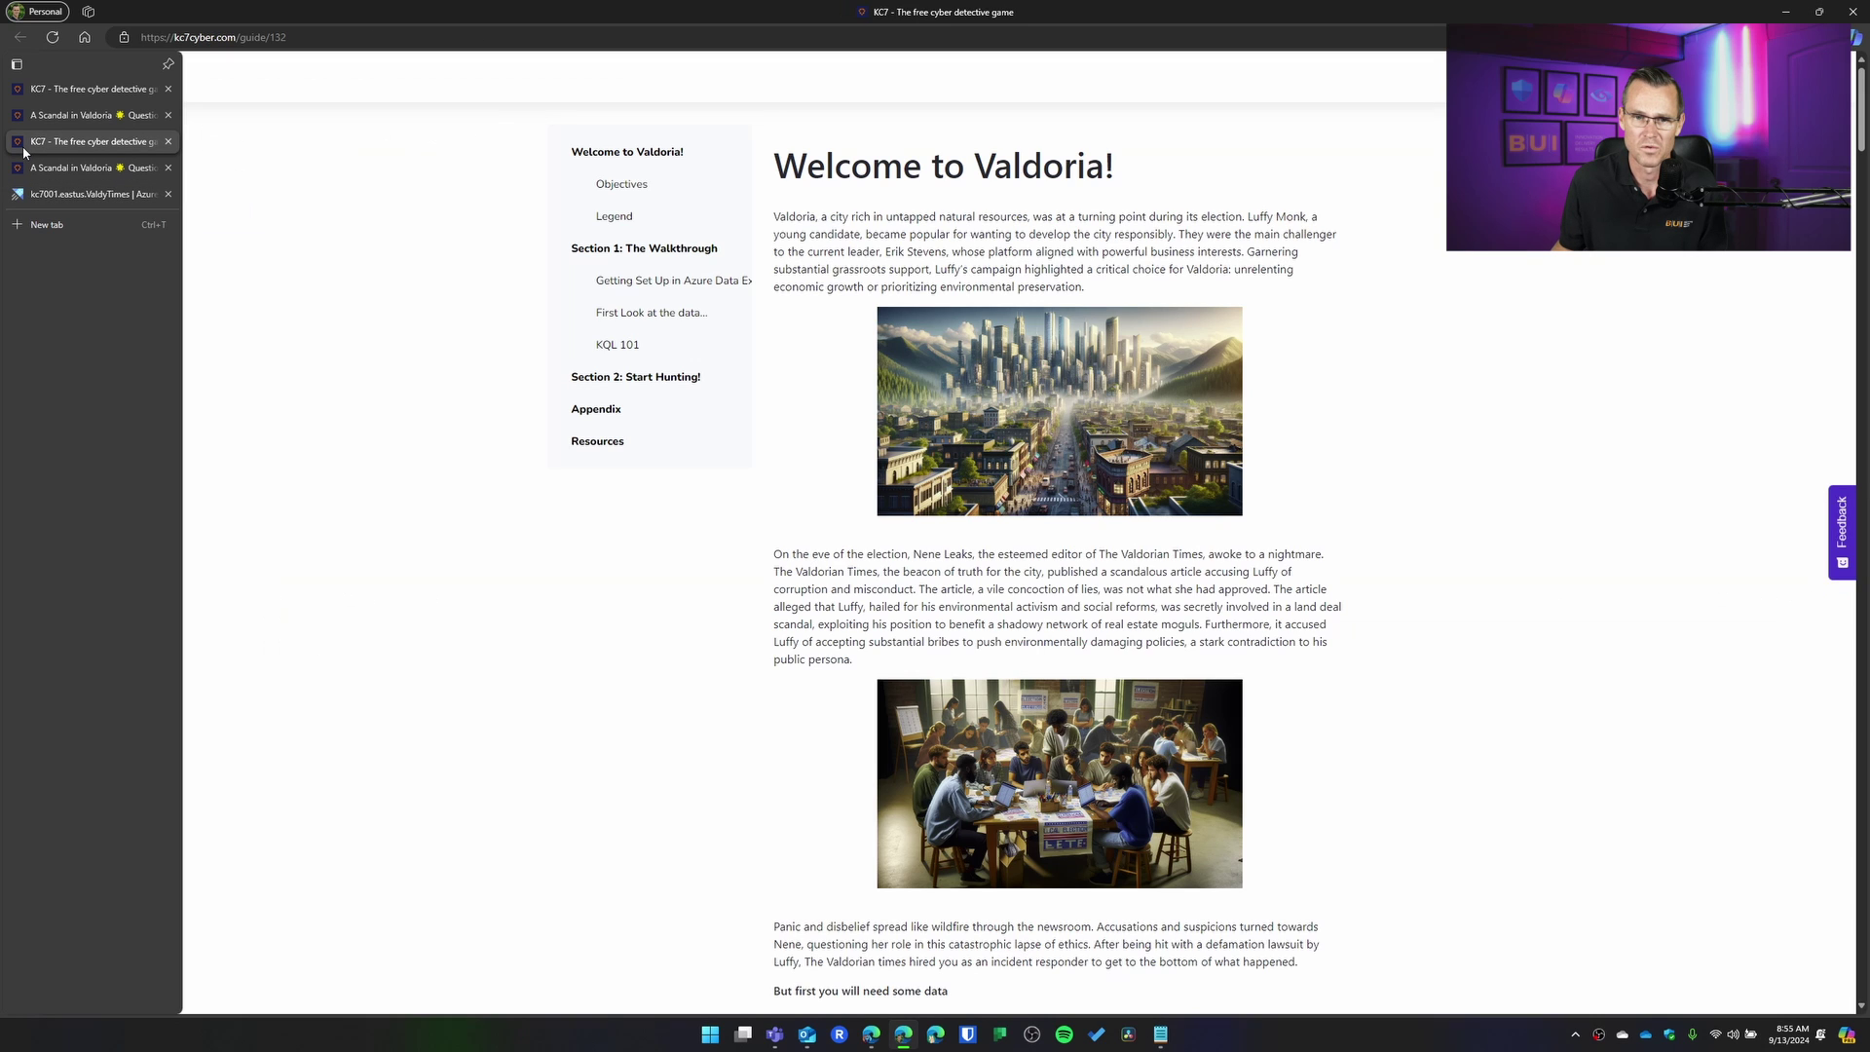
left_click(58, 166)
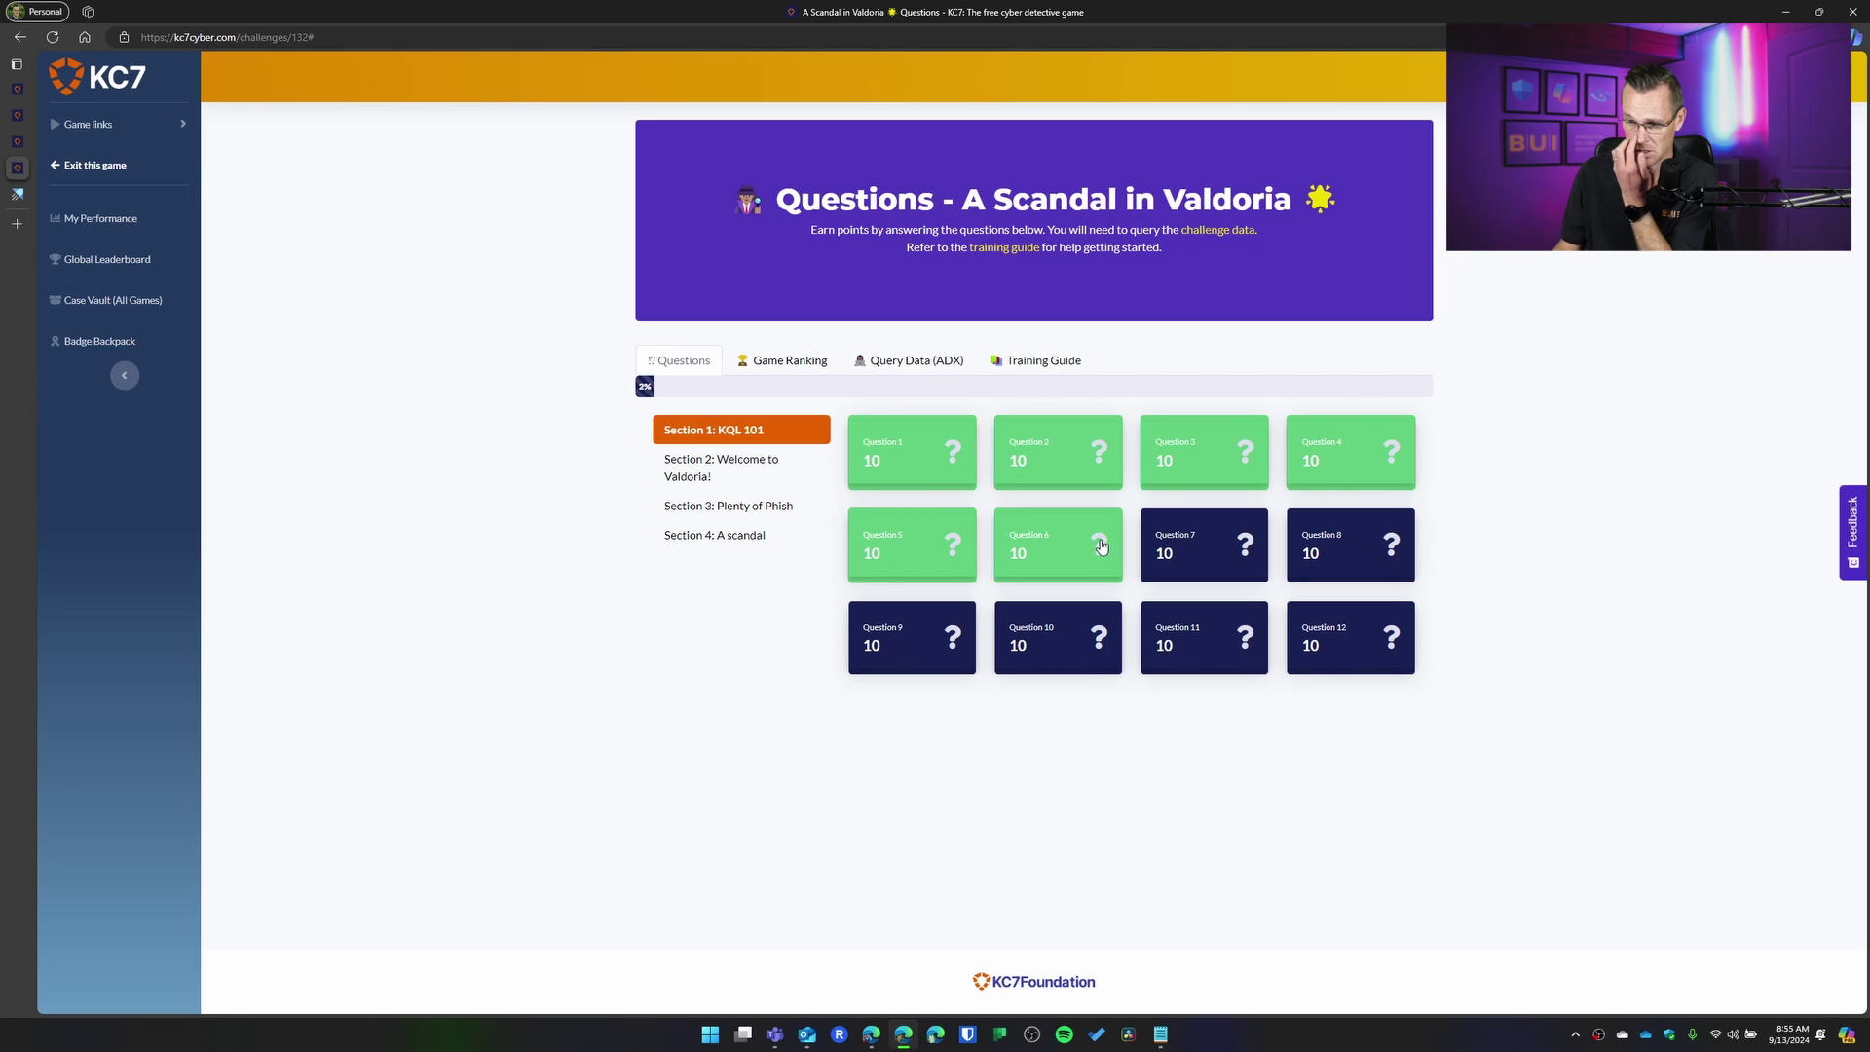
left_click(1183, 552)
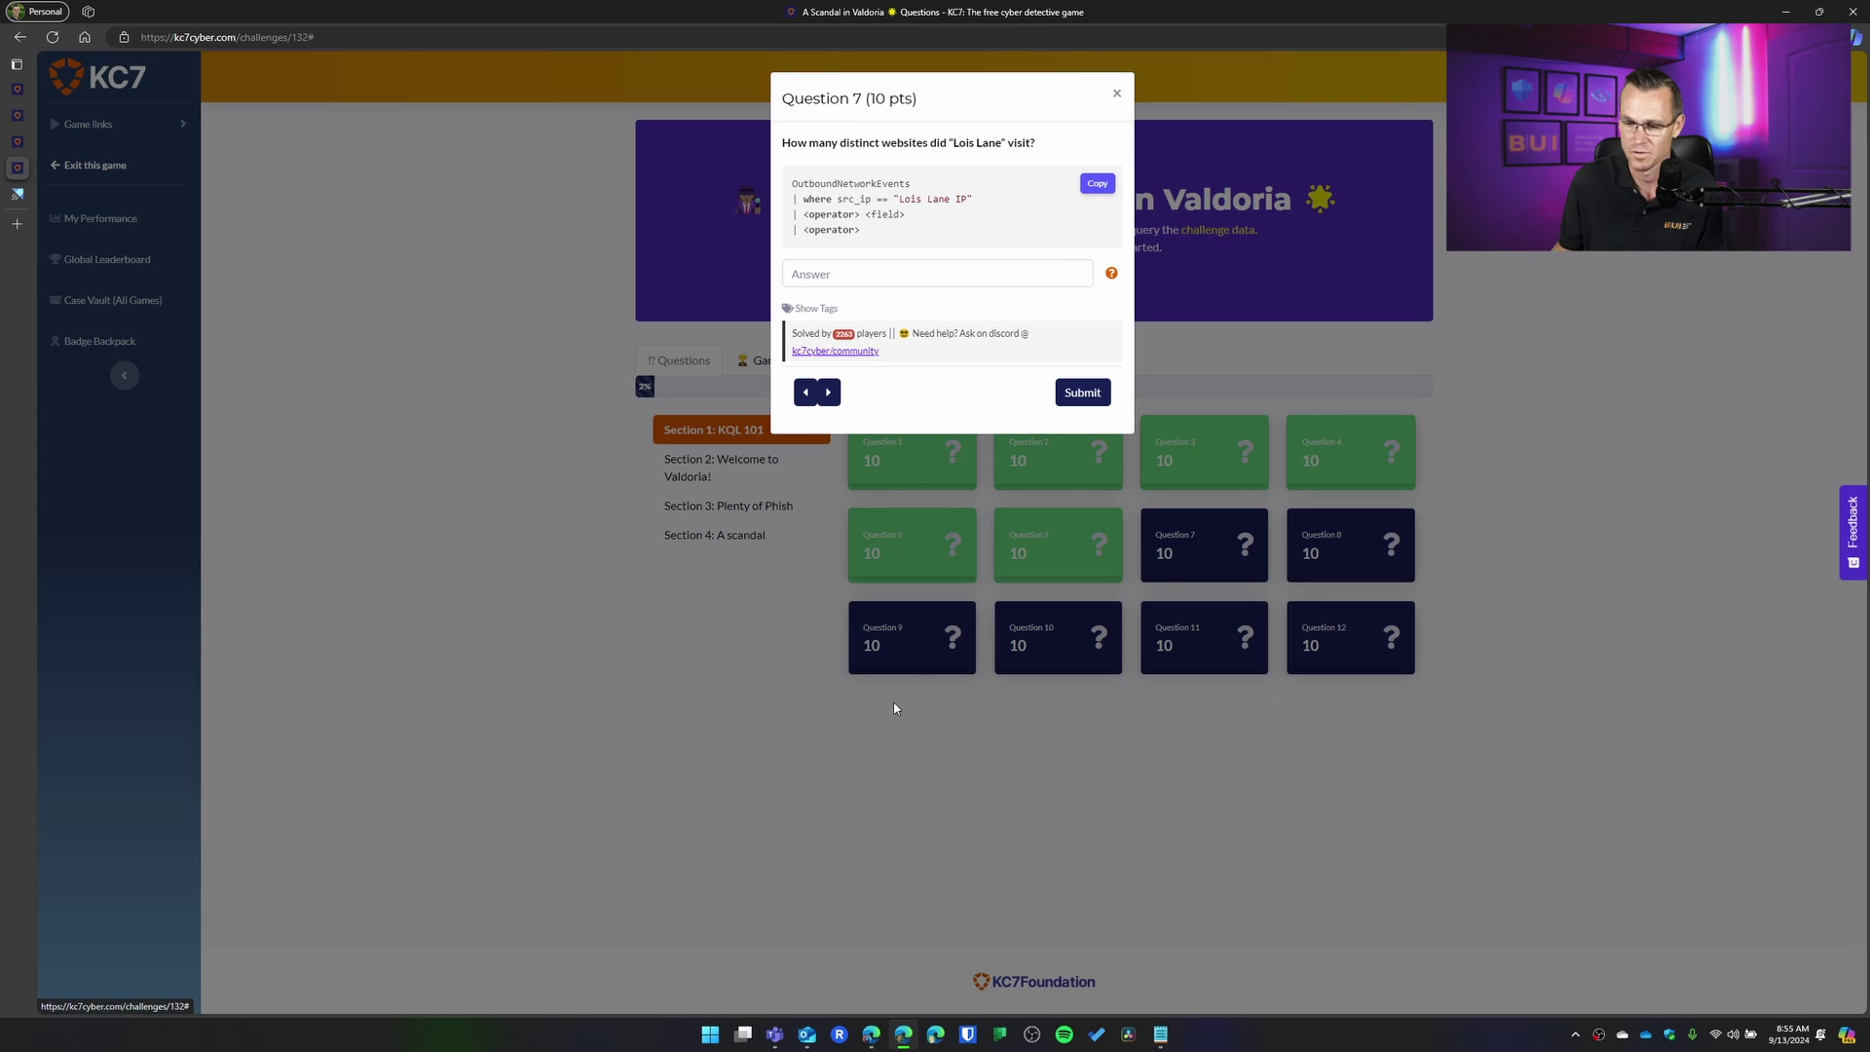
Step: Run an Employees query listing all 100 records and begin a second filter line
left_click(17, 194)
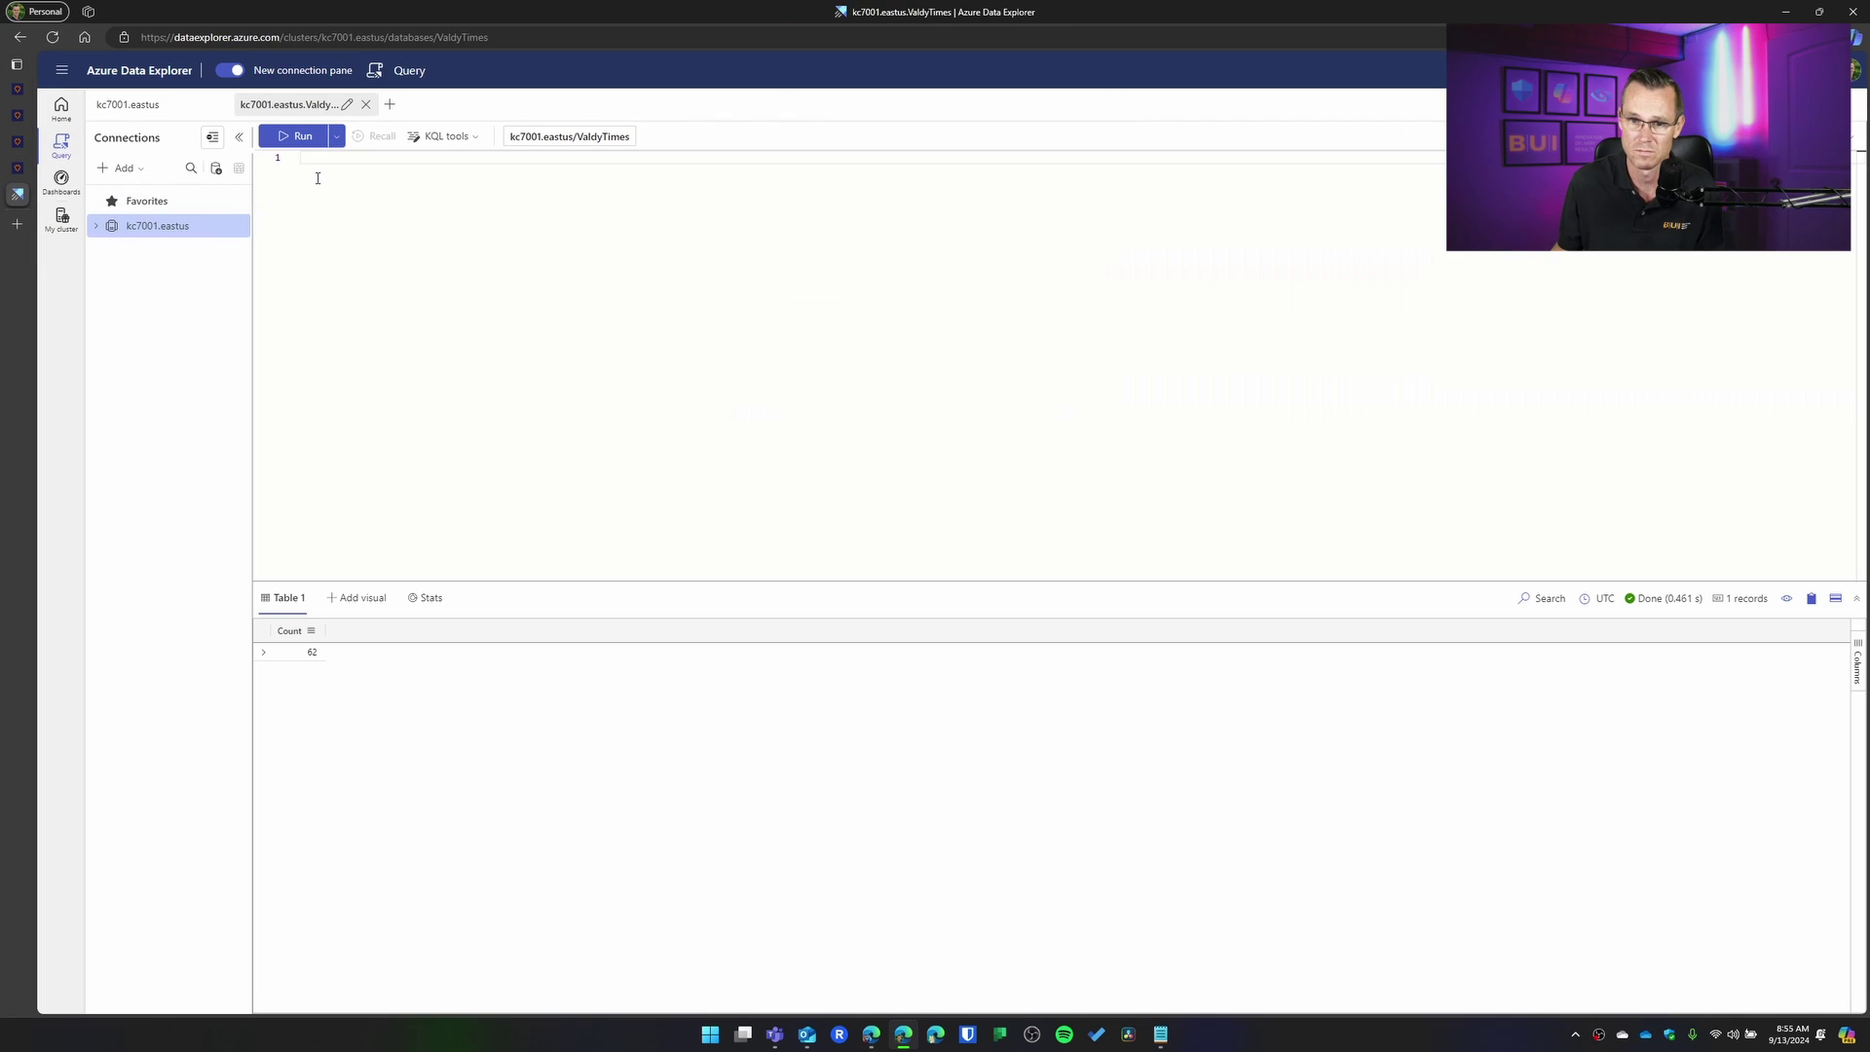
type("Email")
key("Return")
type("|")
key("BackSpace")
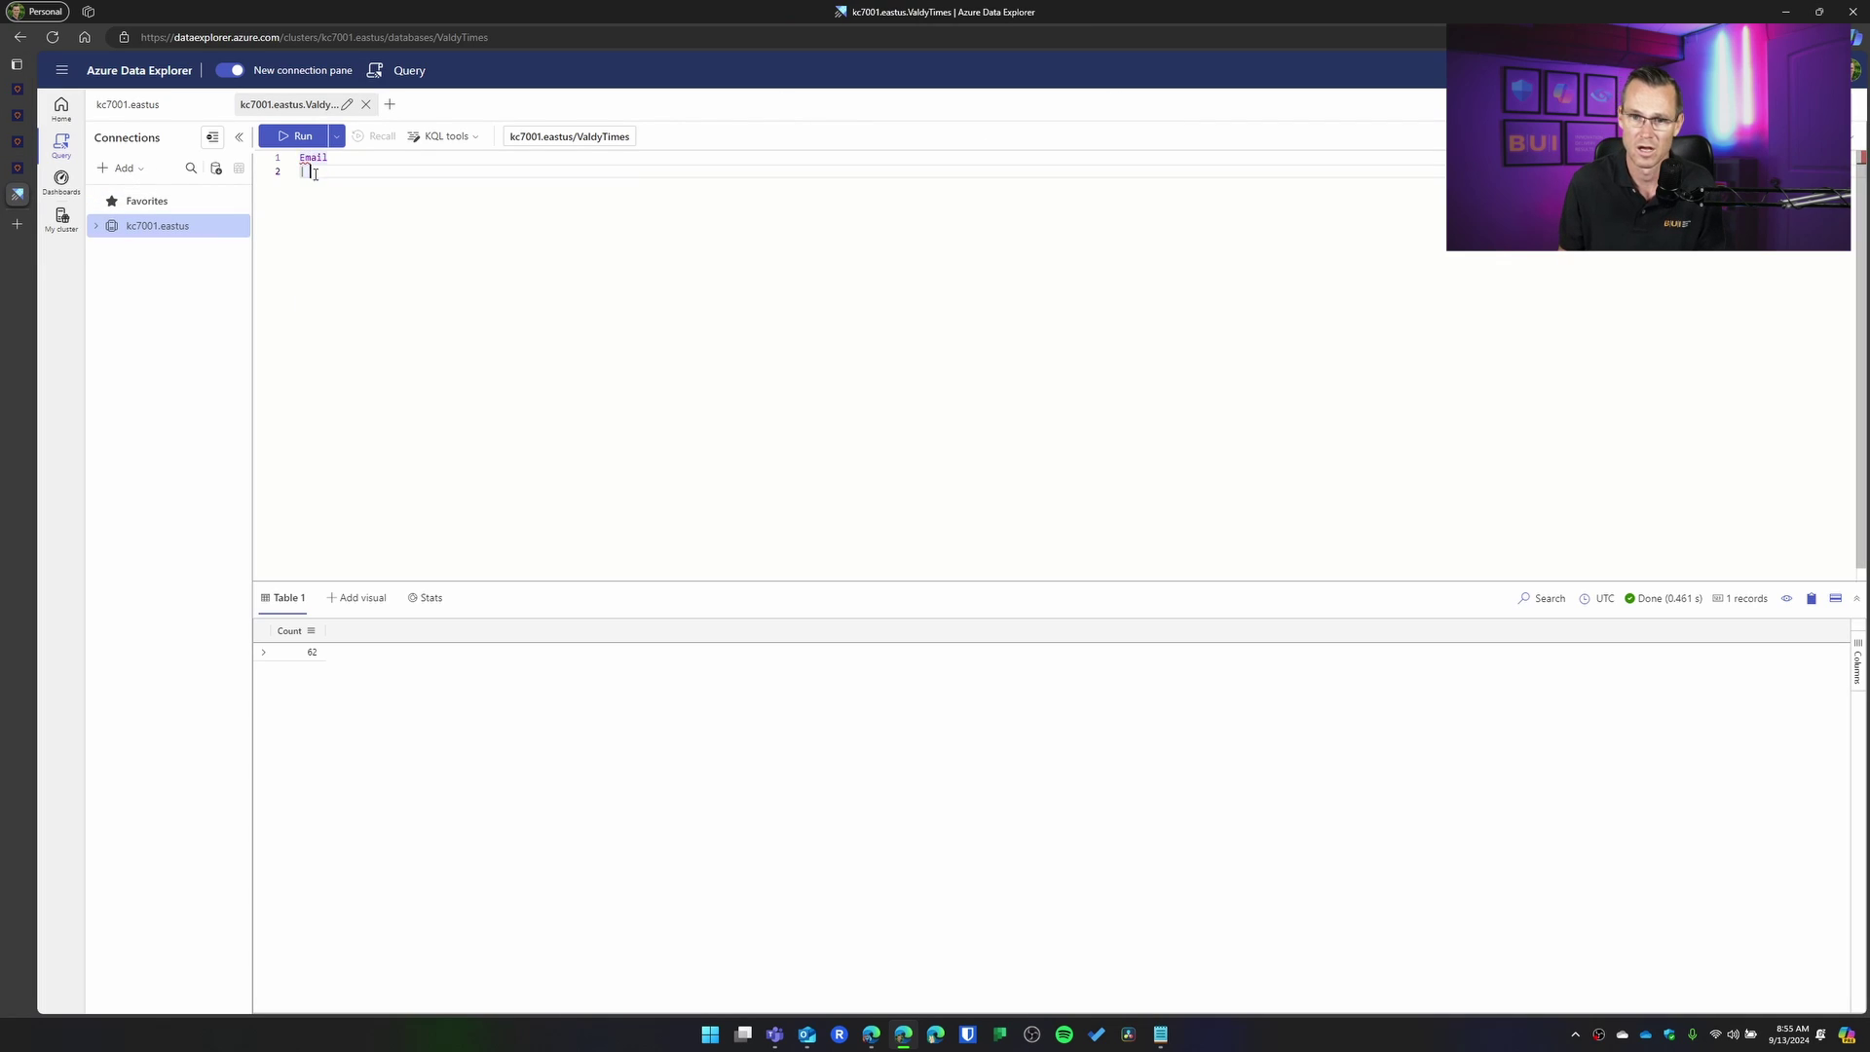
key("BackSpace")
key("BackSpace")
key("BackSpace")
key("BackSpace")
key("BackSpace")
key("BackSpace")
type("mployees")
key("Return")
type("|")
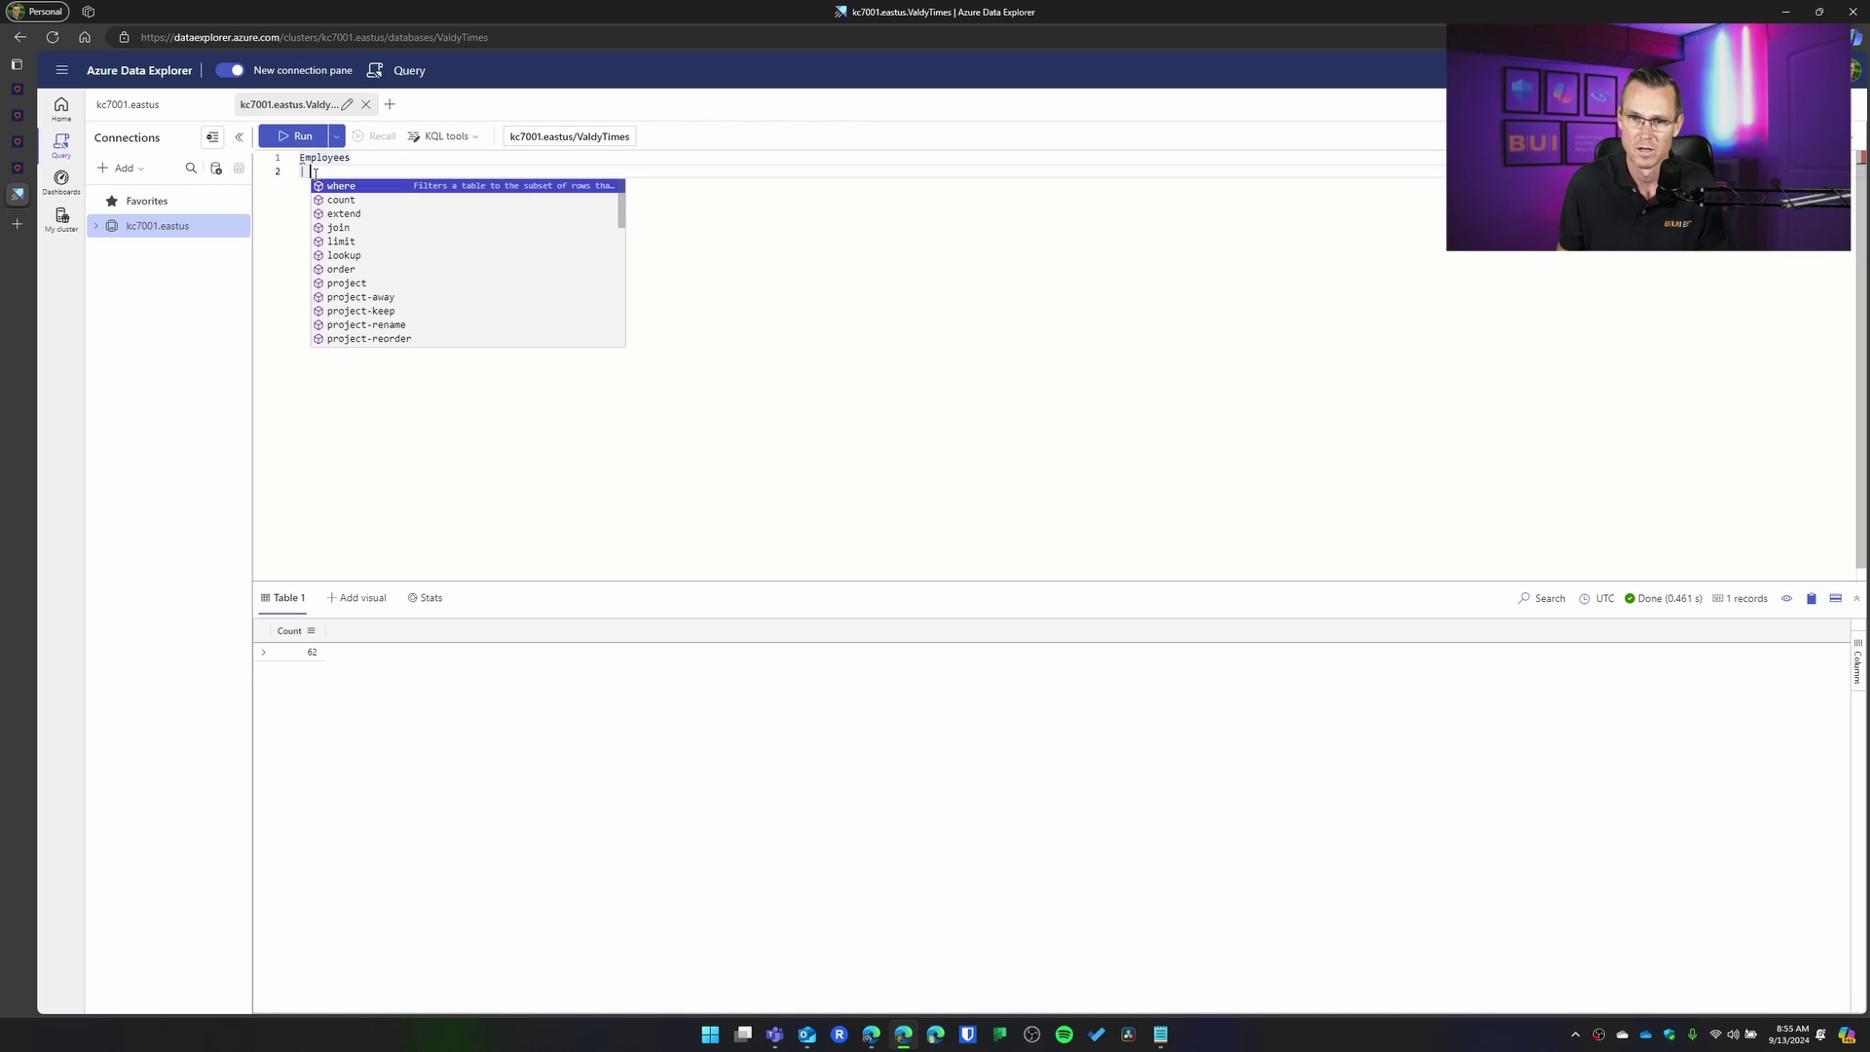
key("BackSpace")
key("BackSpace")
key("BackSpace")
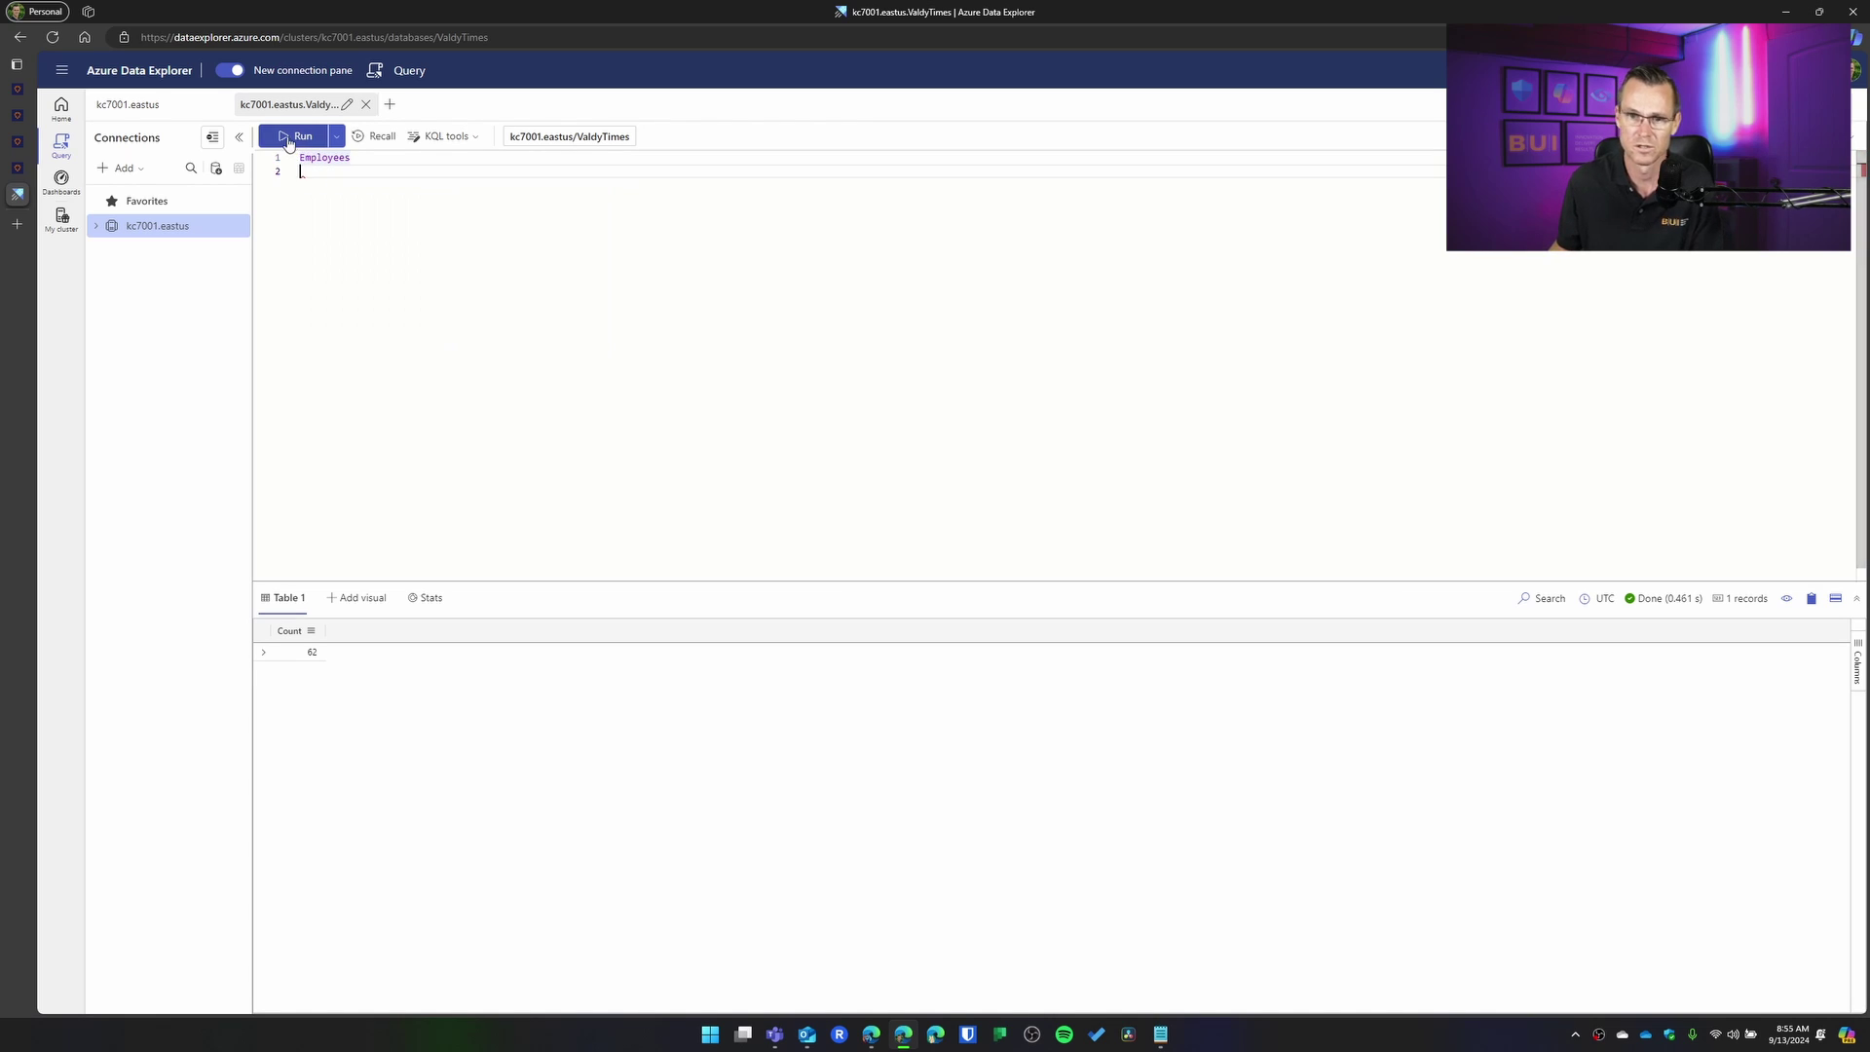
left_click(289, 138)
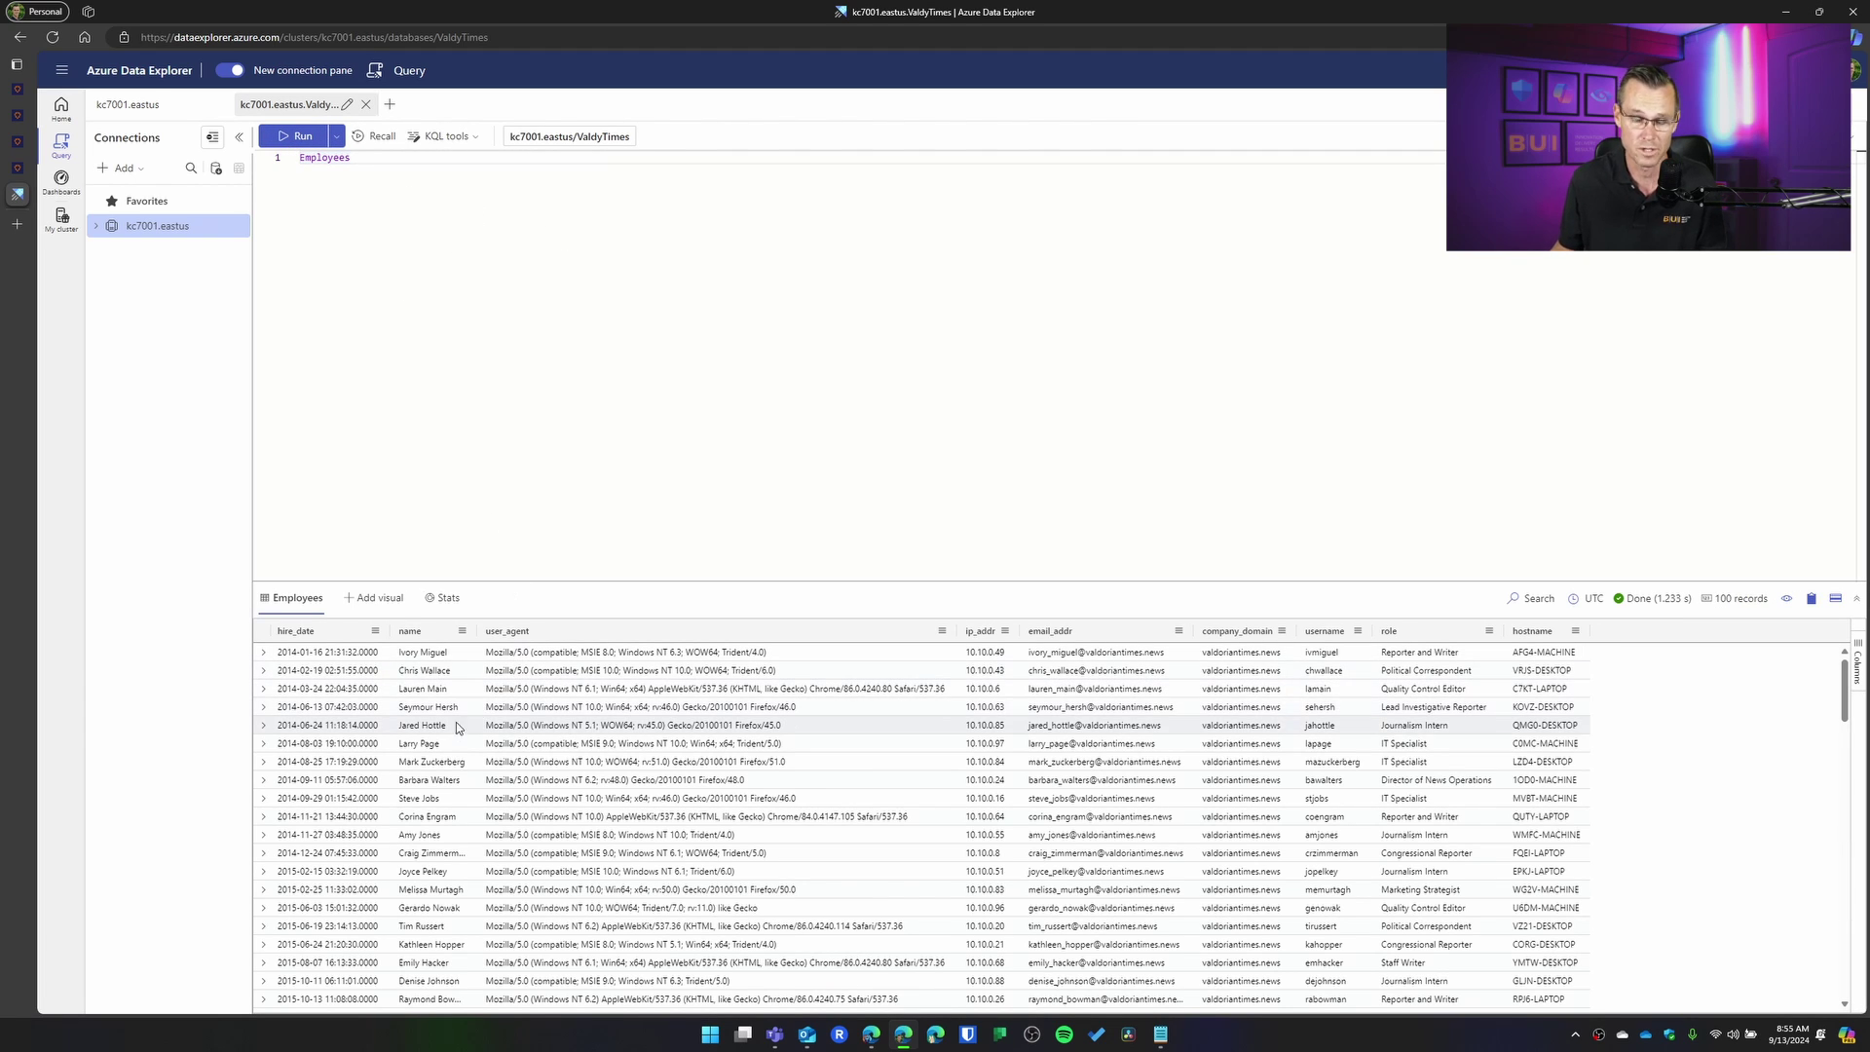
scroll(446, 738, "down", 3)
scroll(446, 742, "down", 3)
scroll(442, 748, "down", 3)
scroll(438, 759, "down", 3)
scroll(438, 761, "up", 5)
scroll(438, 752, "up", 5)
scroll(438, 744, "up", 3)
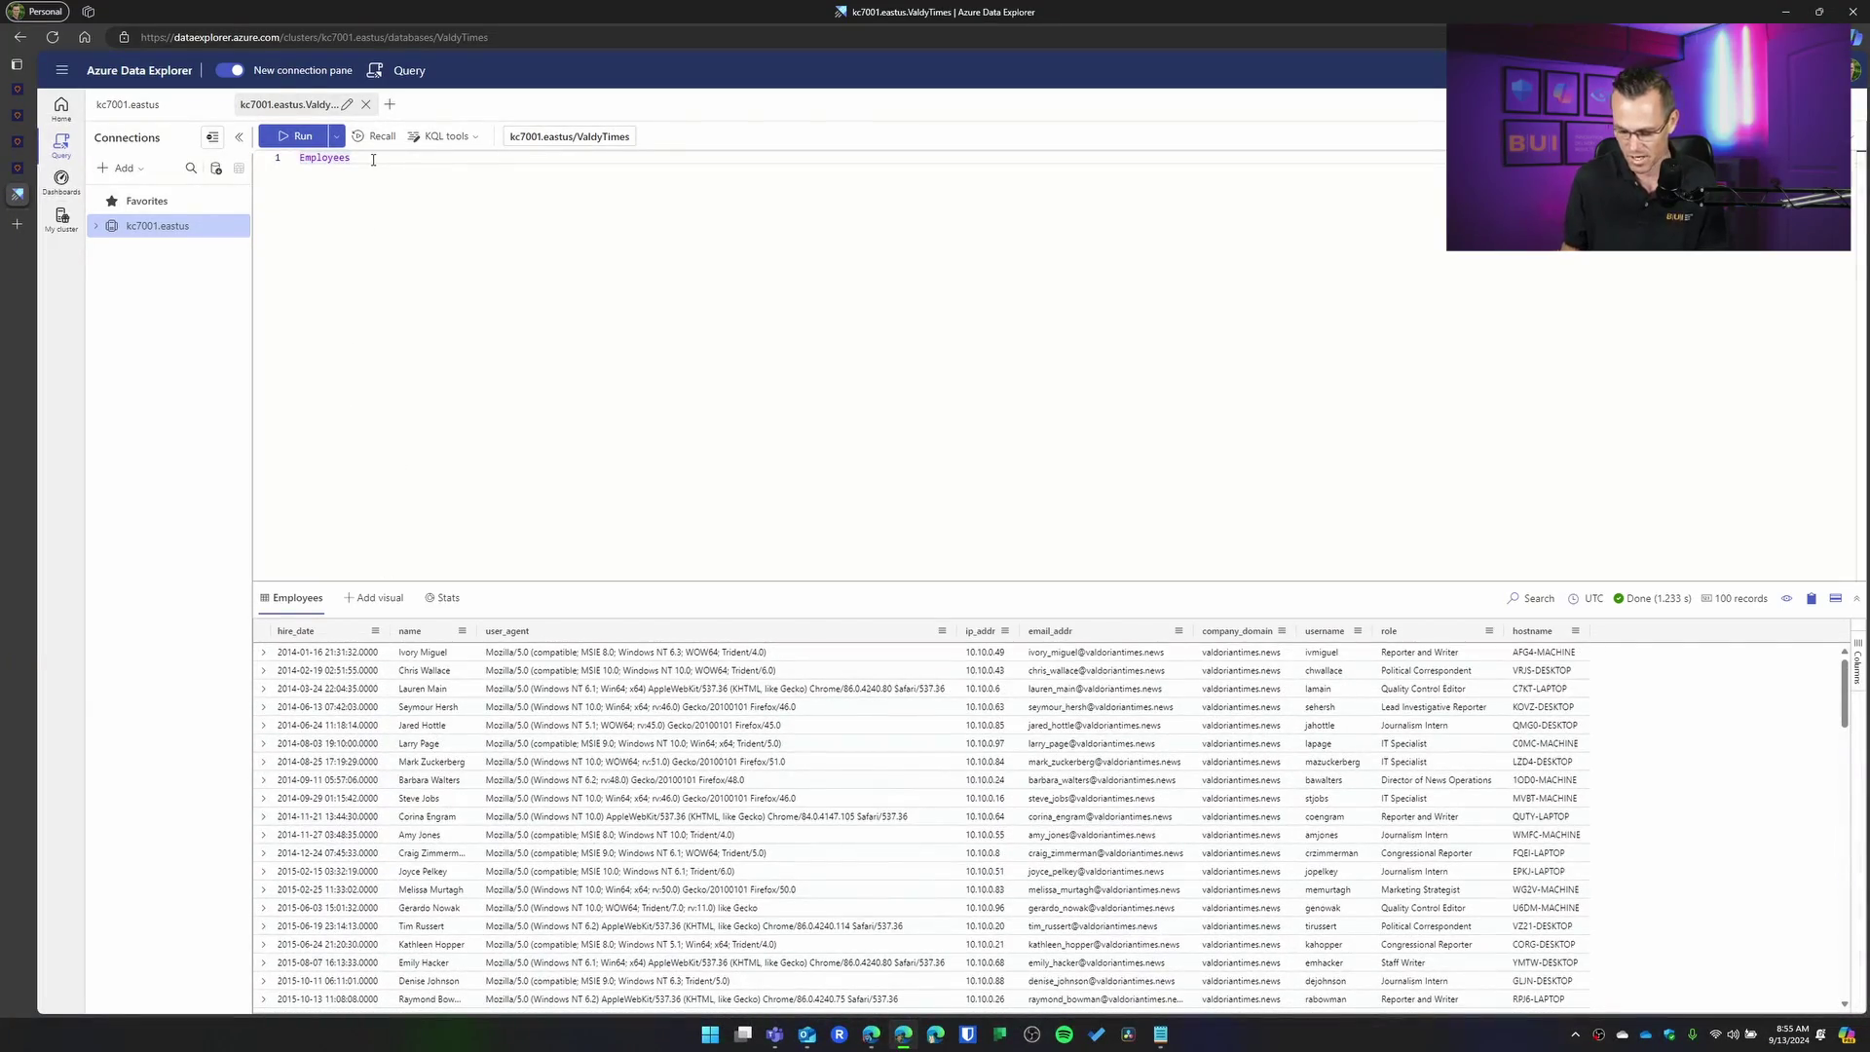
key("Return")
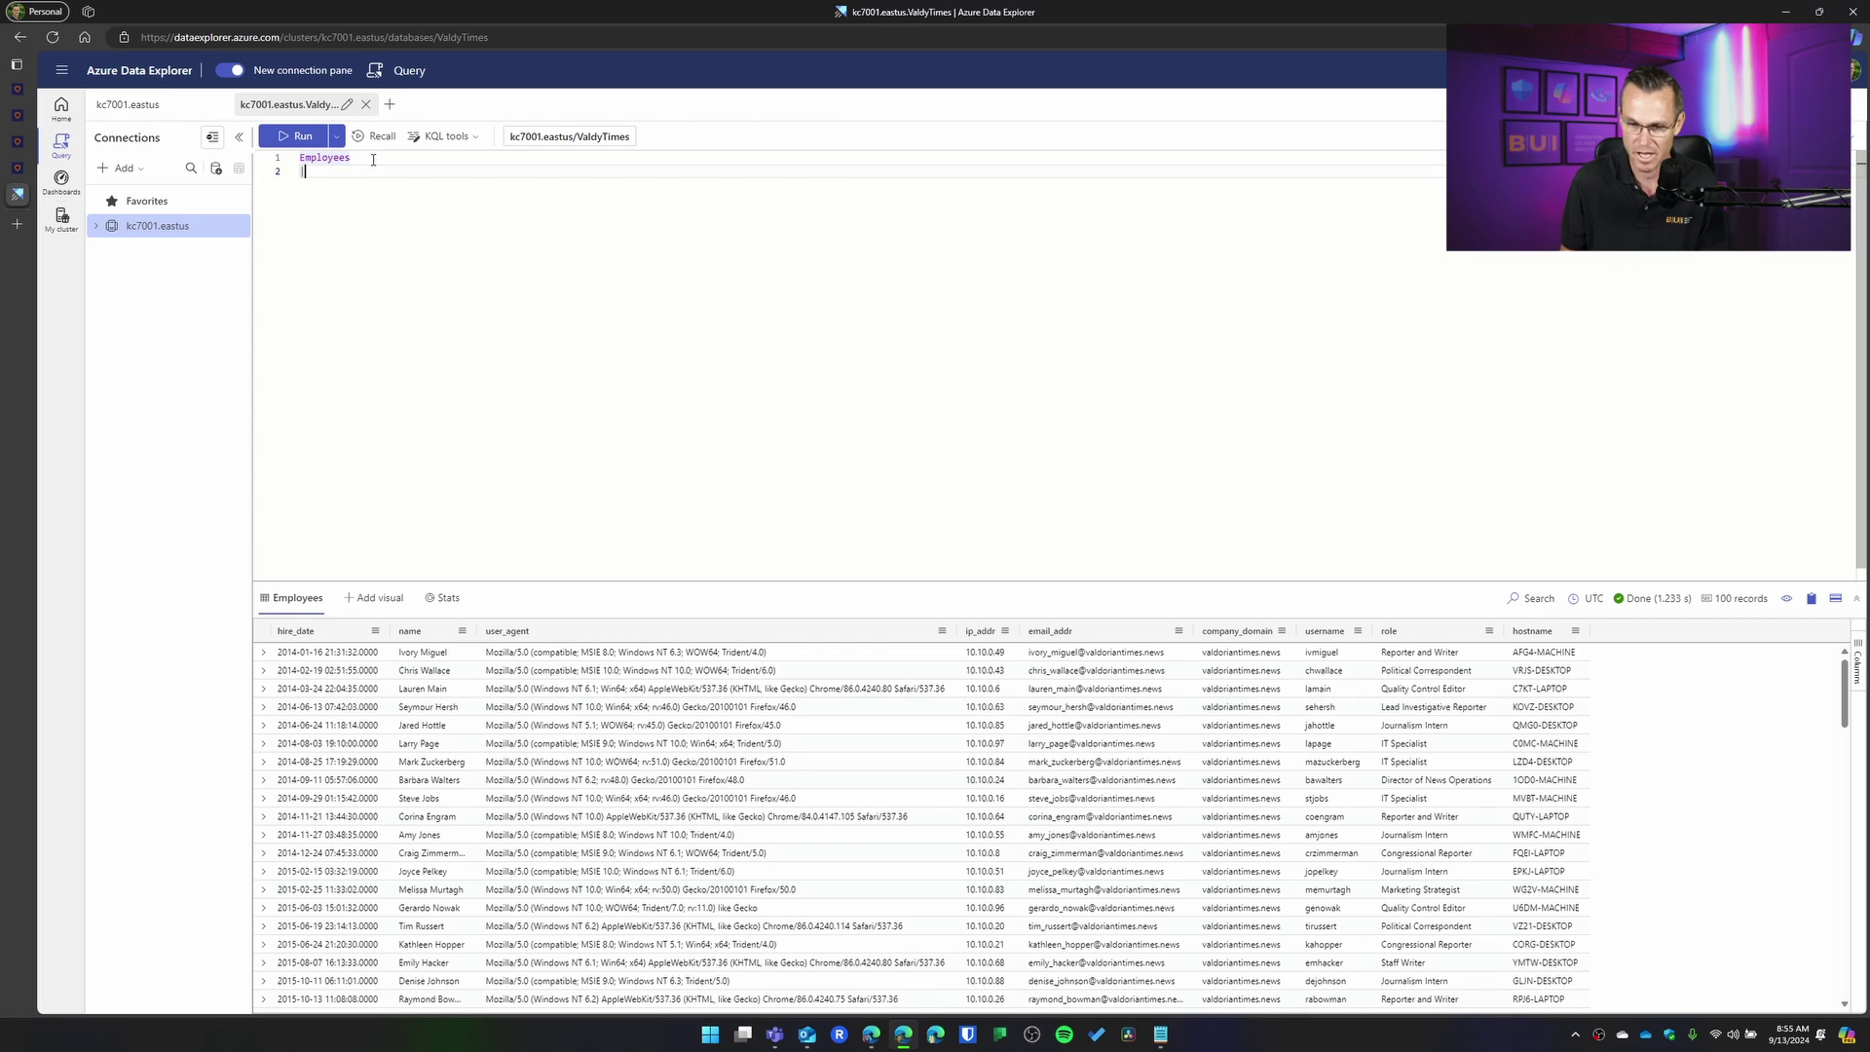
type("| where")
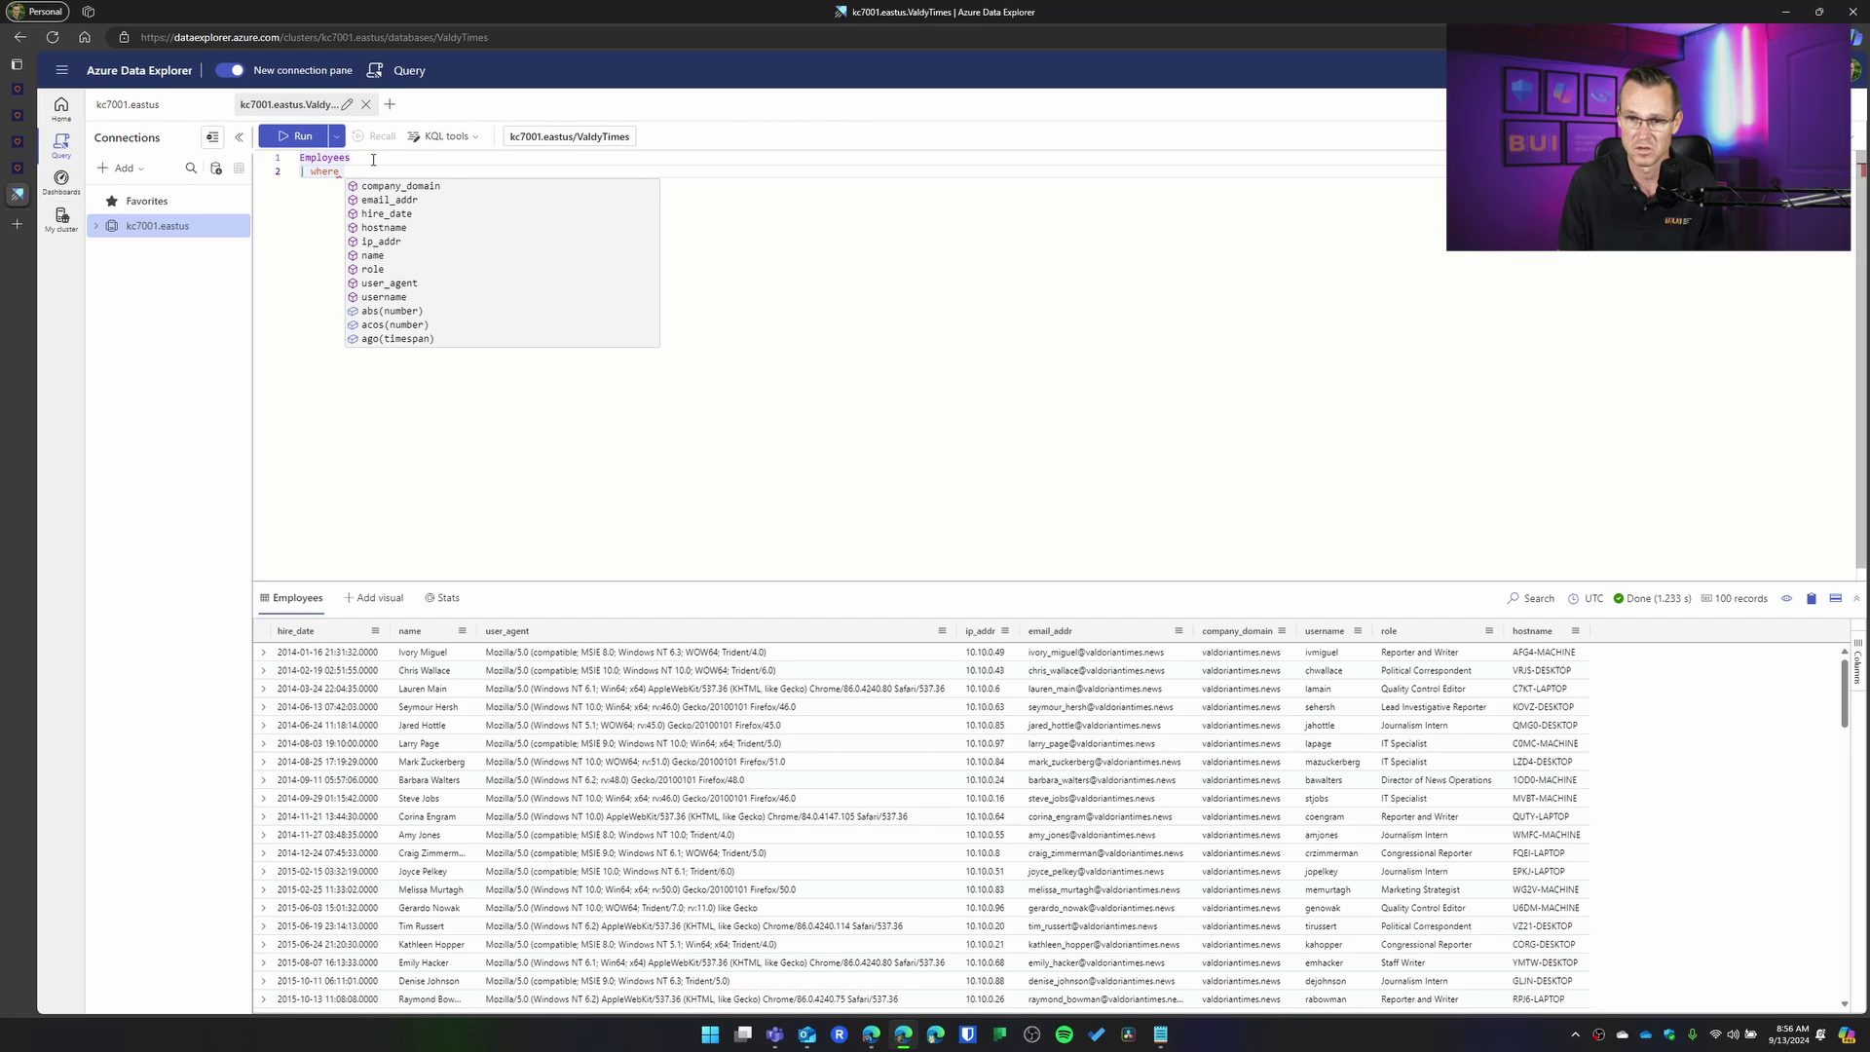
type(" name ")
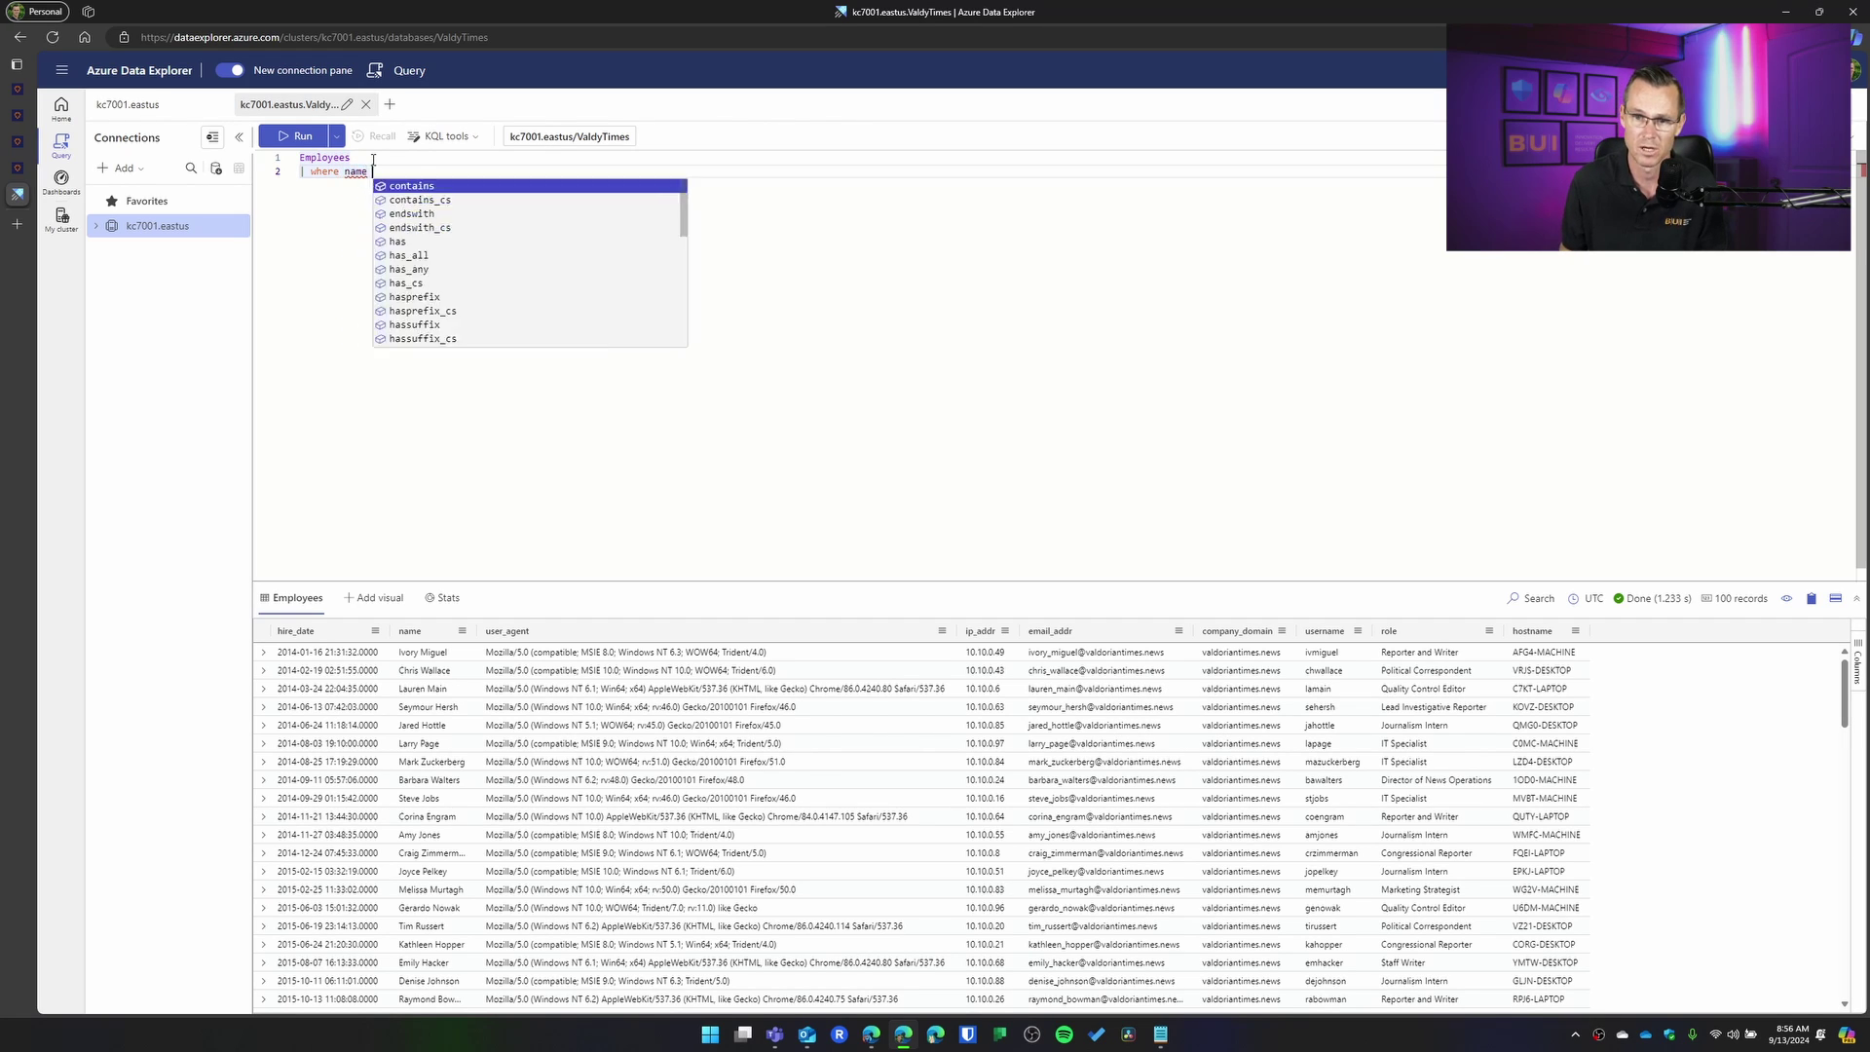
type("contains \"")
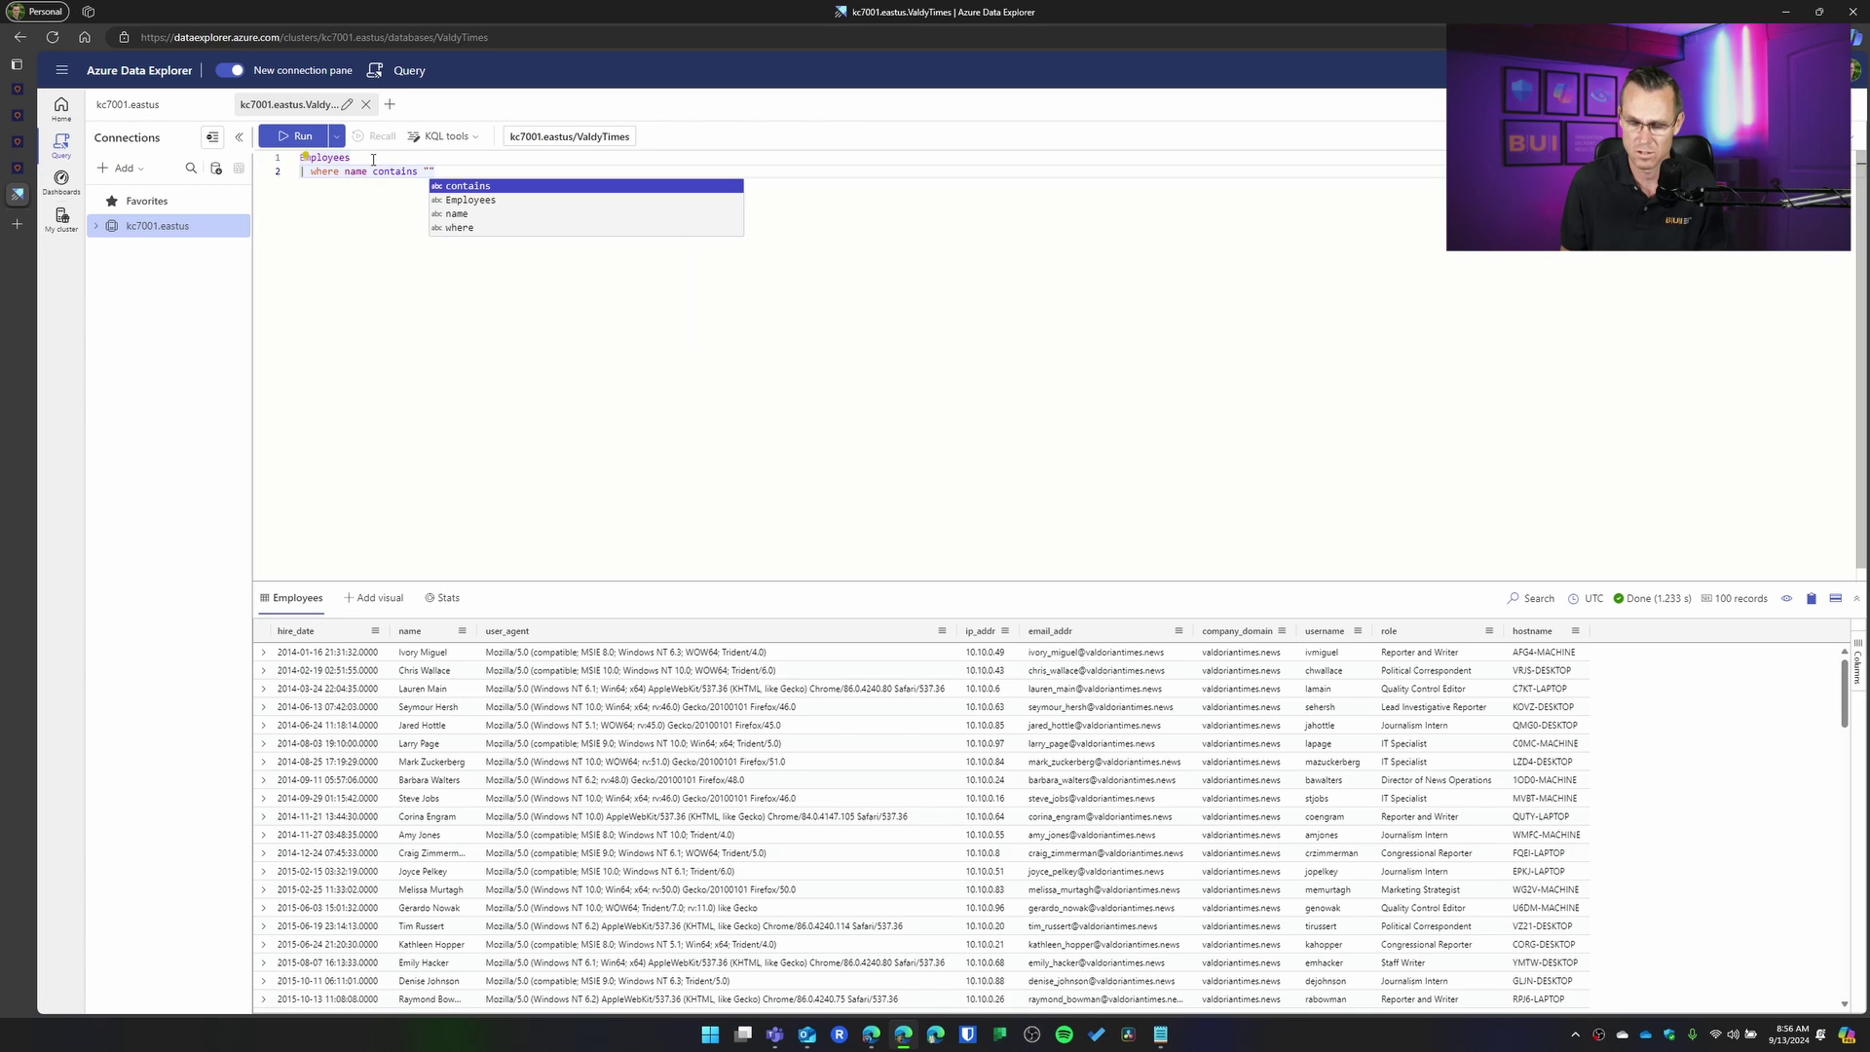
type("Lois")
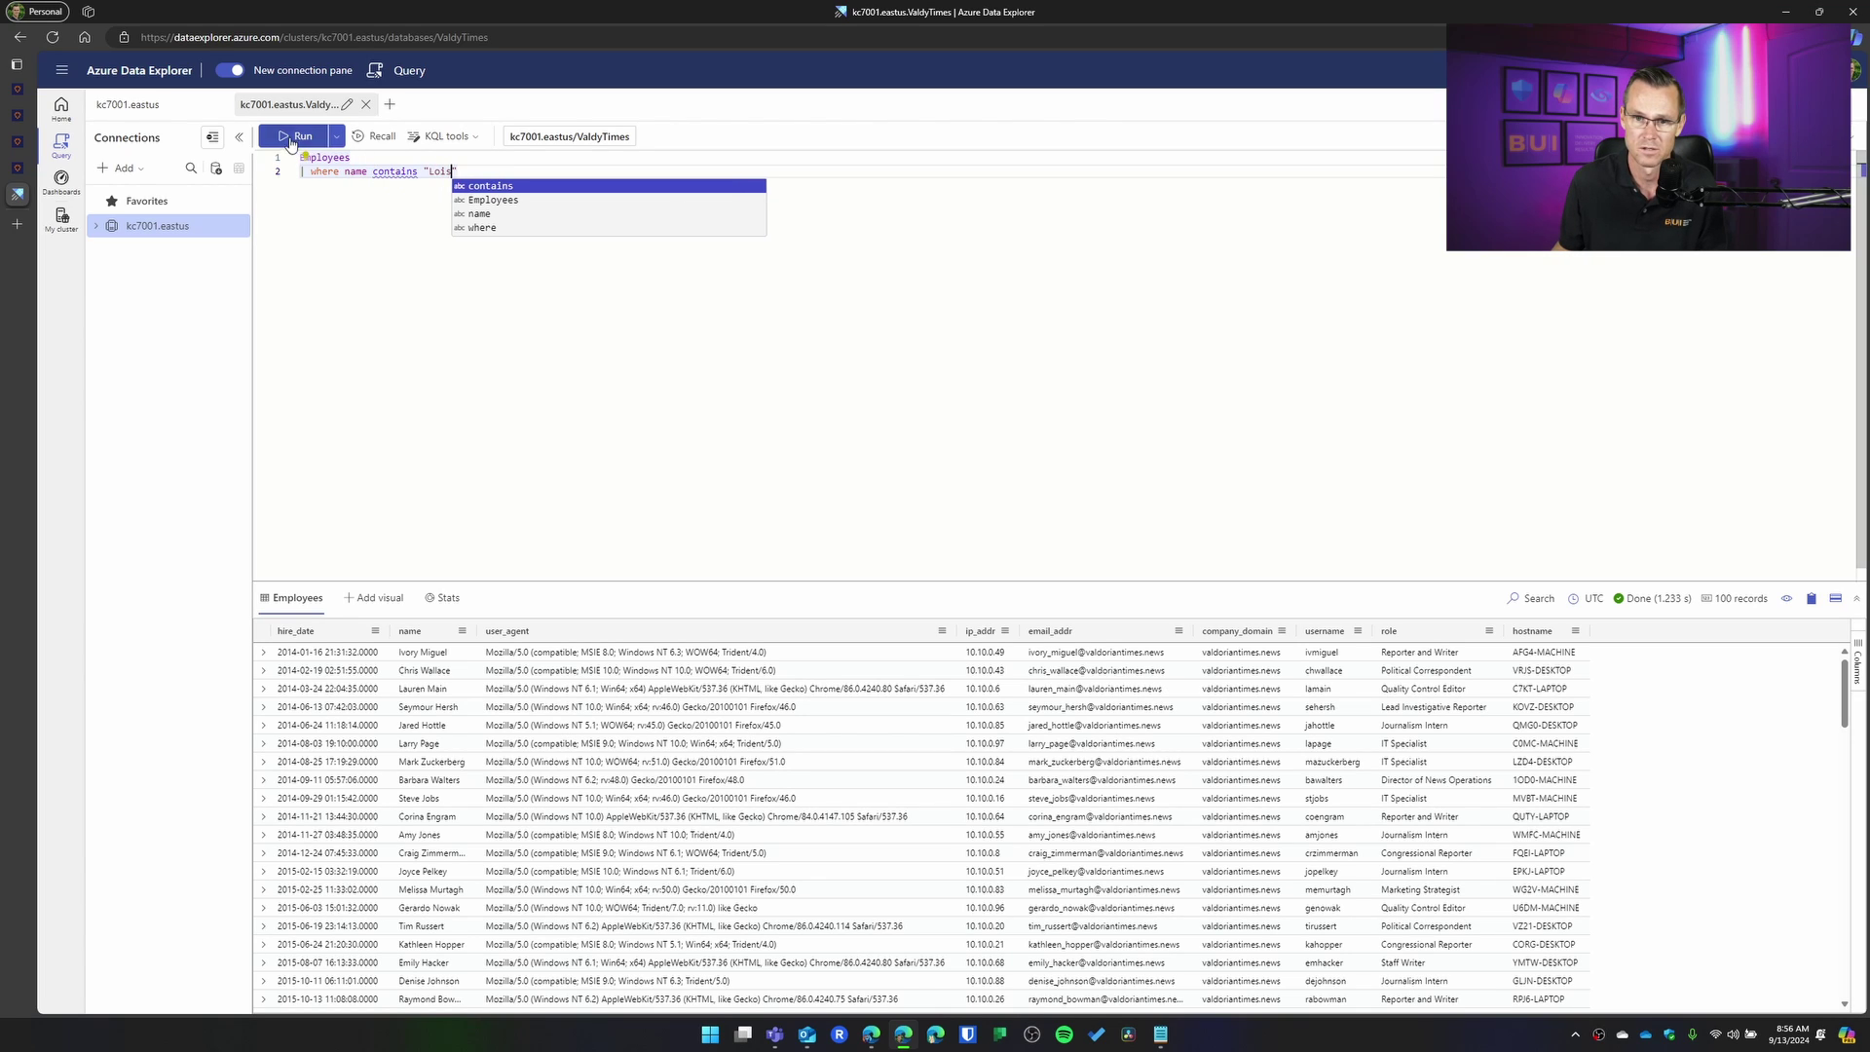
Step: Run the Lois filter, expand Lois Lane's record, and select her IP 10.10.0.22
left_click(292, 137)
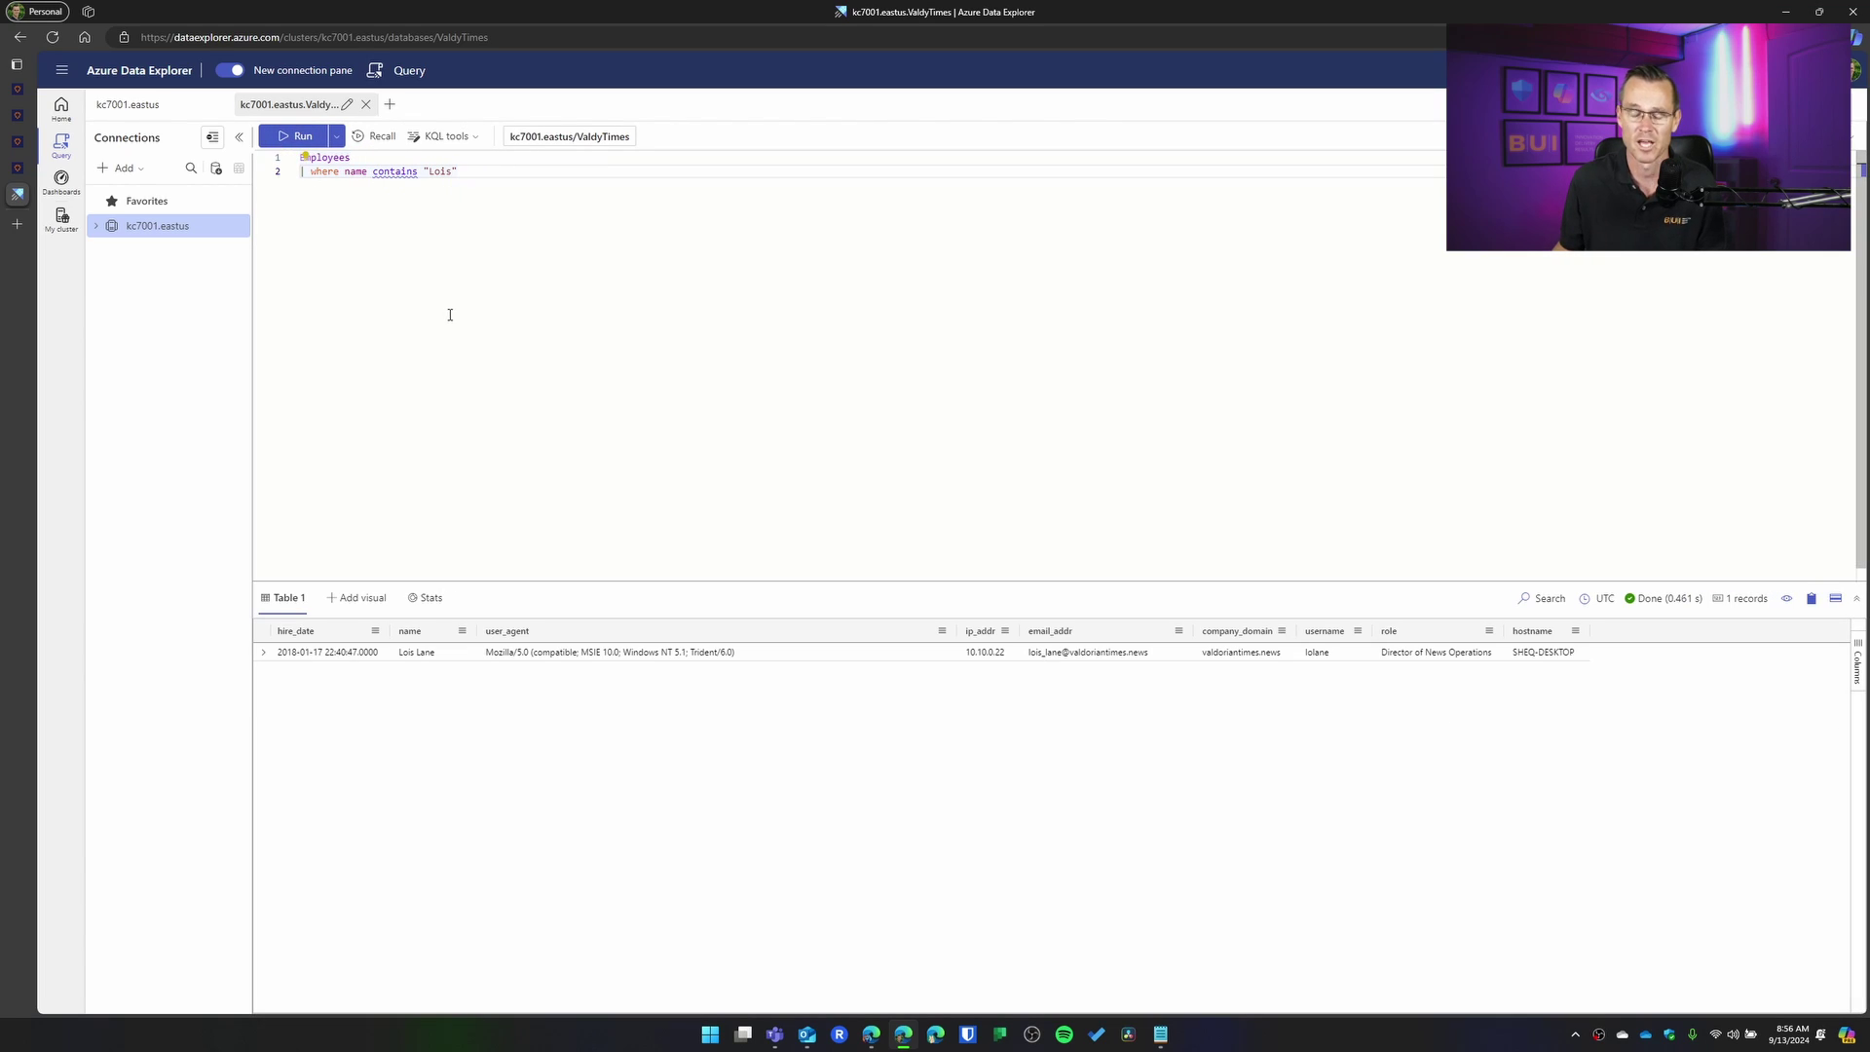
left_click(263, 652)
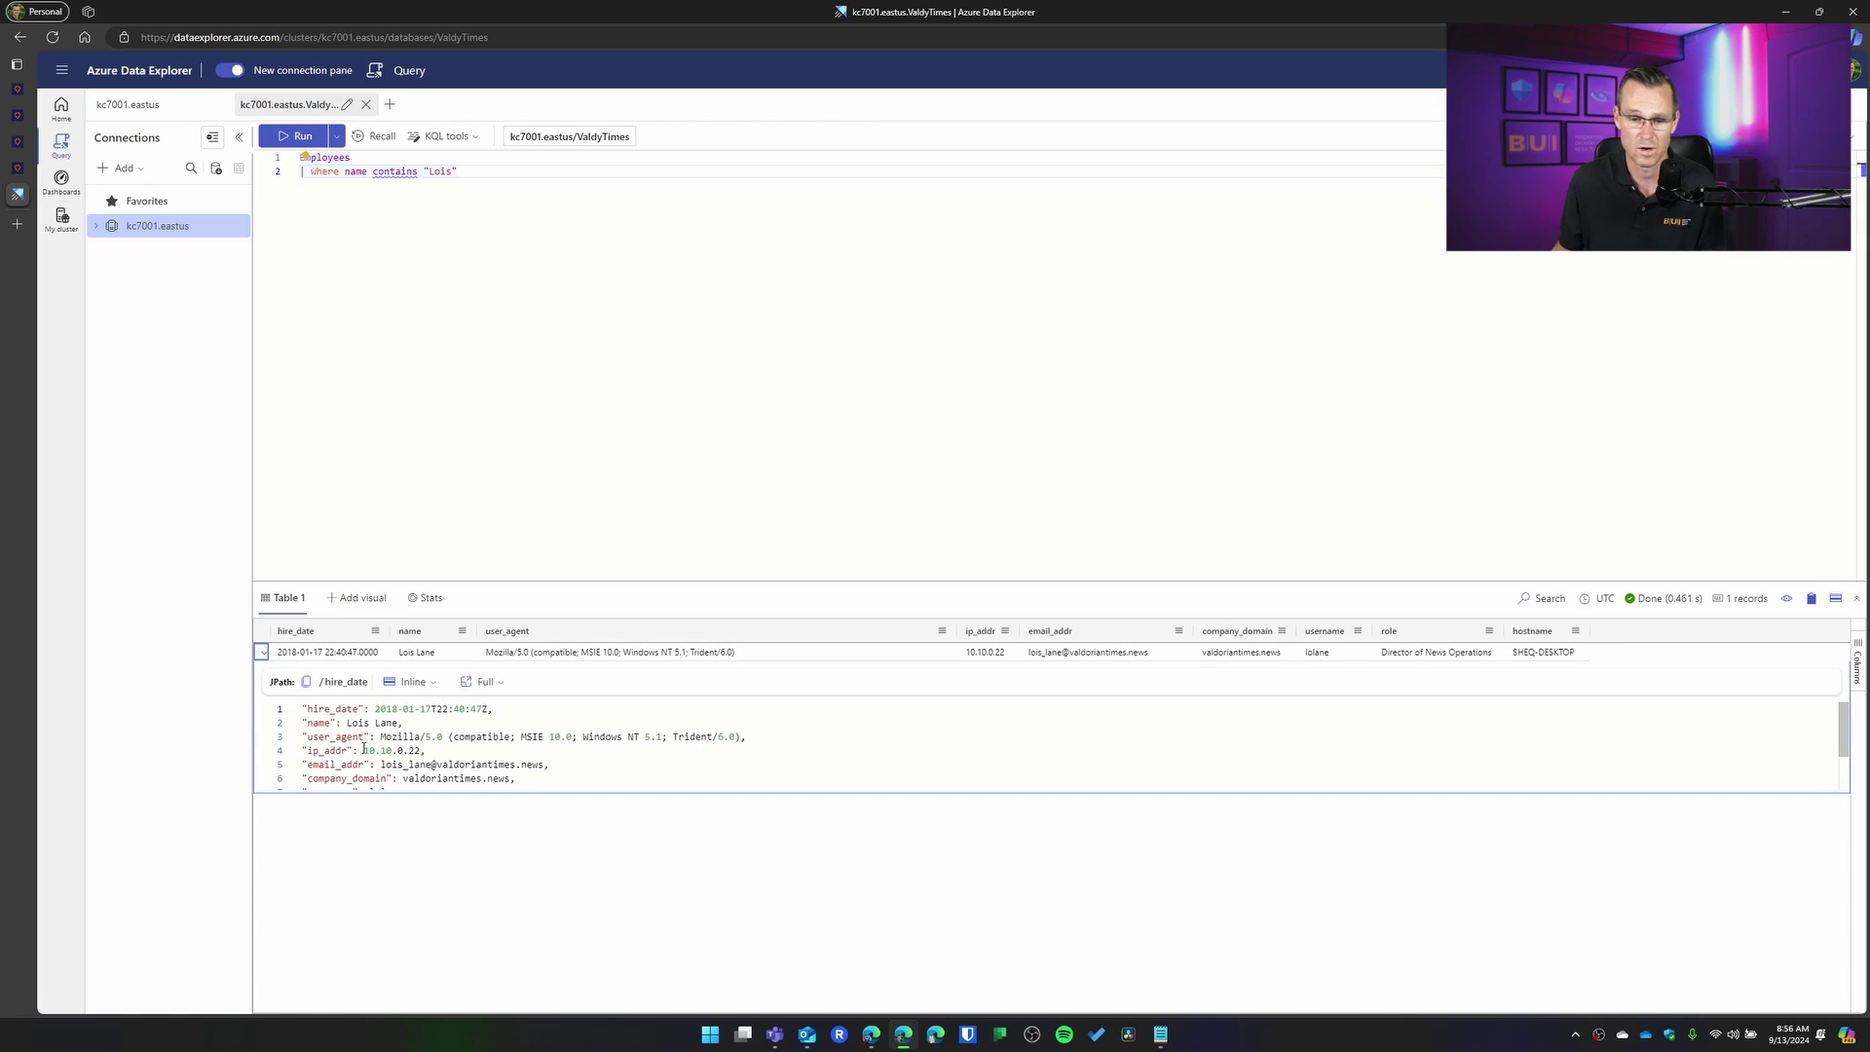
left_click_drag(362, 750, 423, 750)
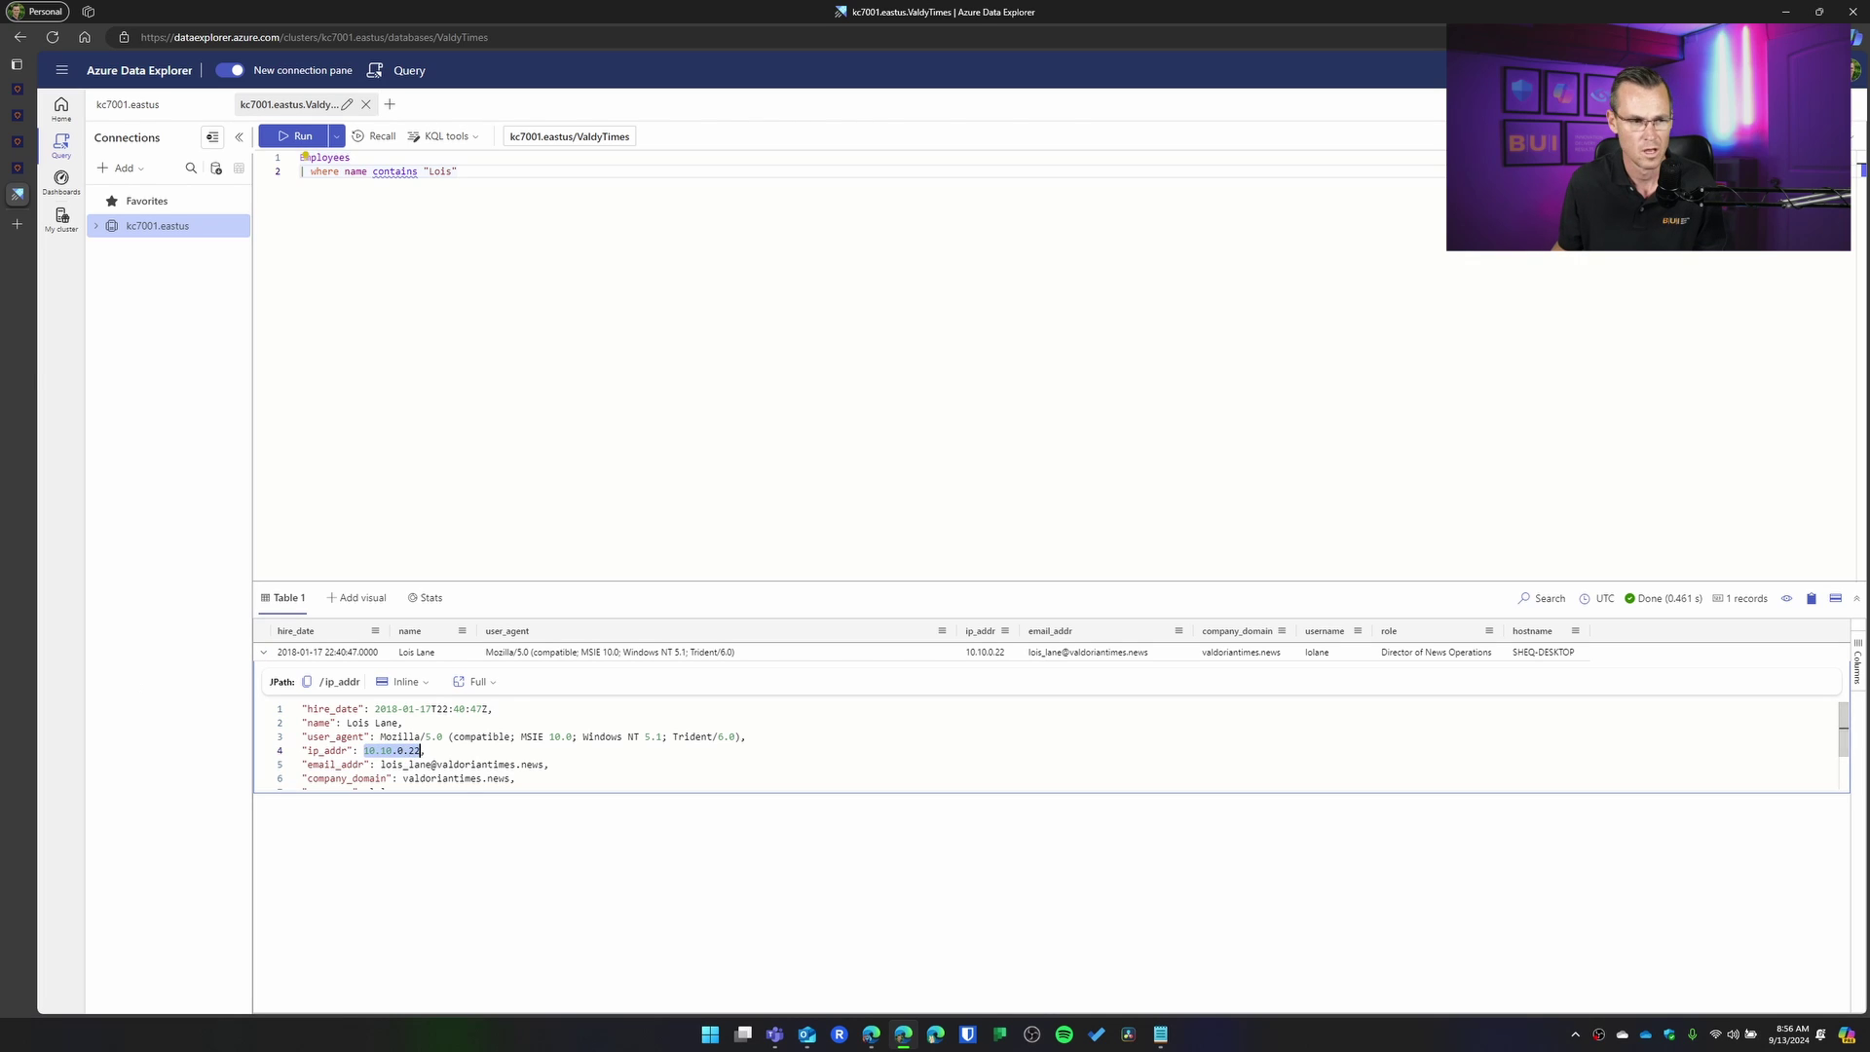
key("alt+Tab")
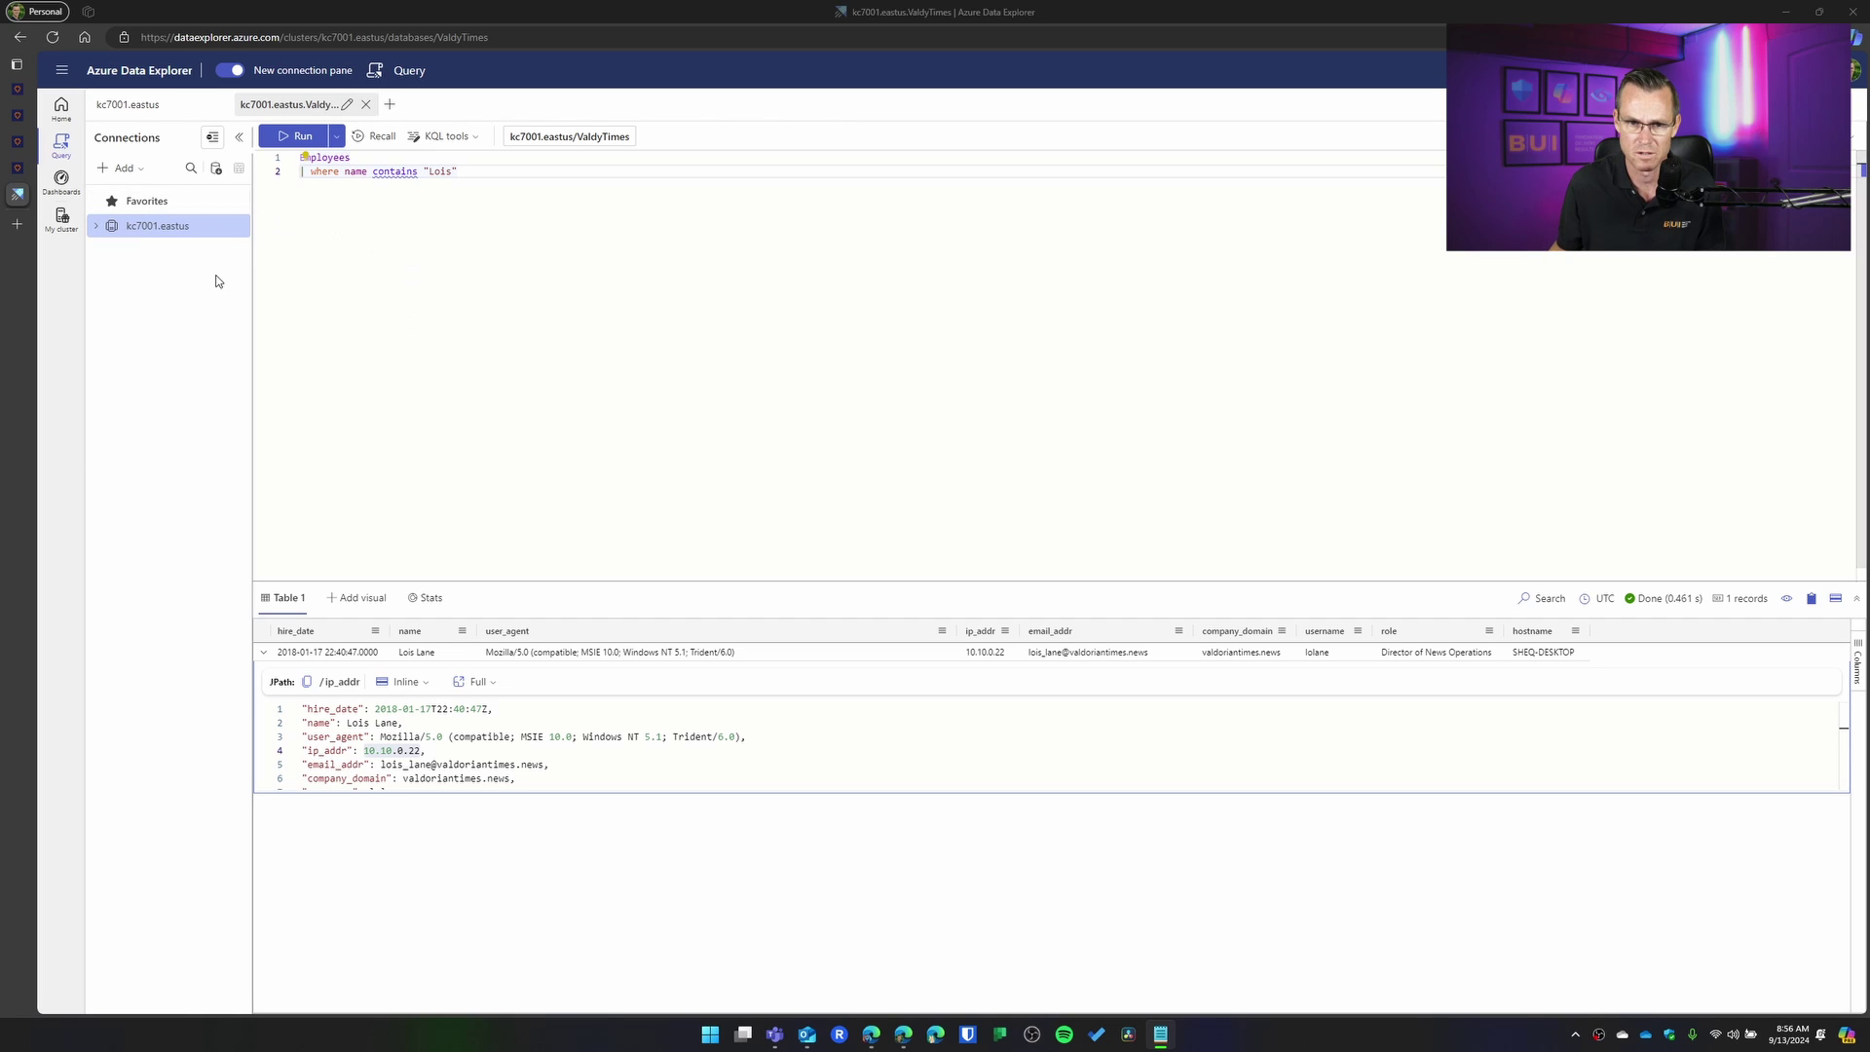
mouse_move(15, 143)
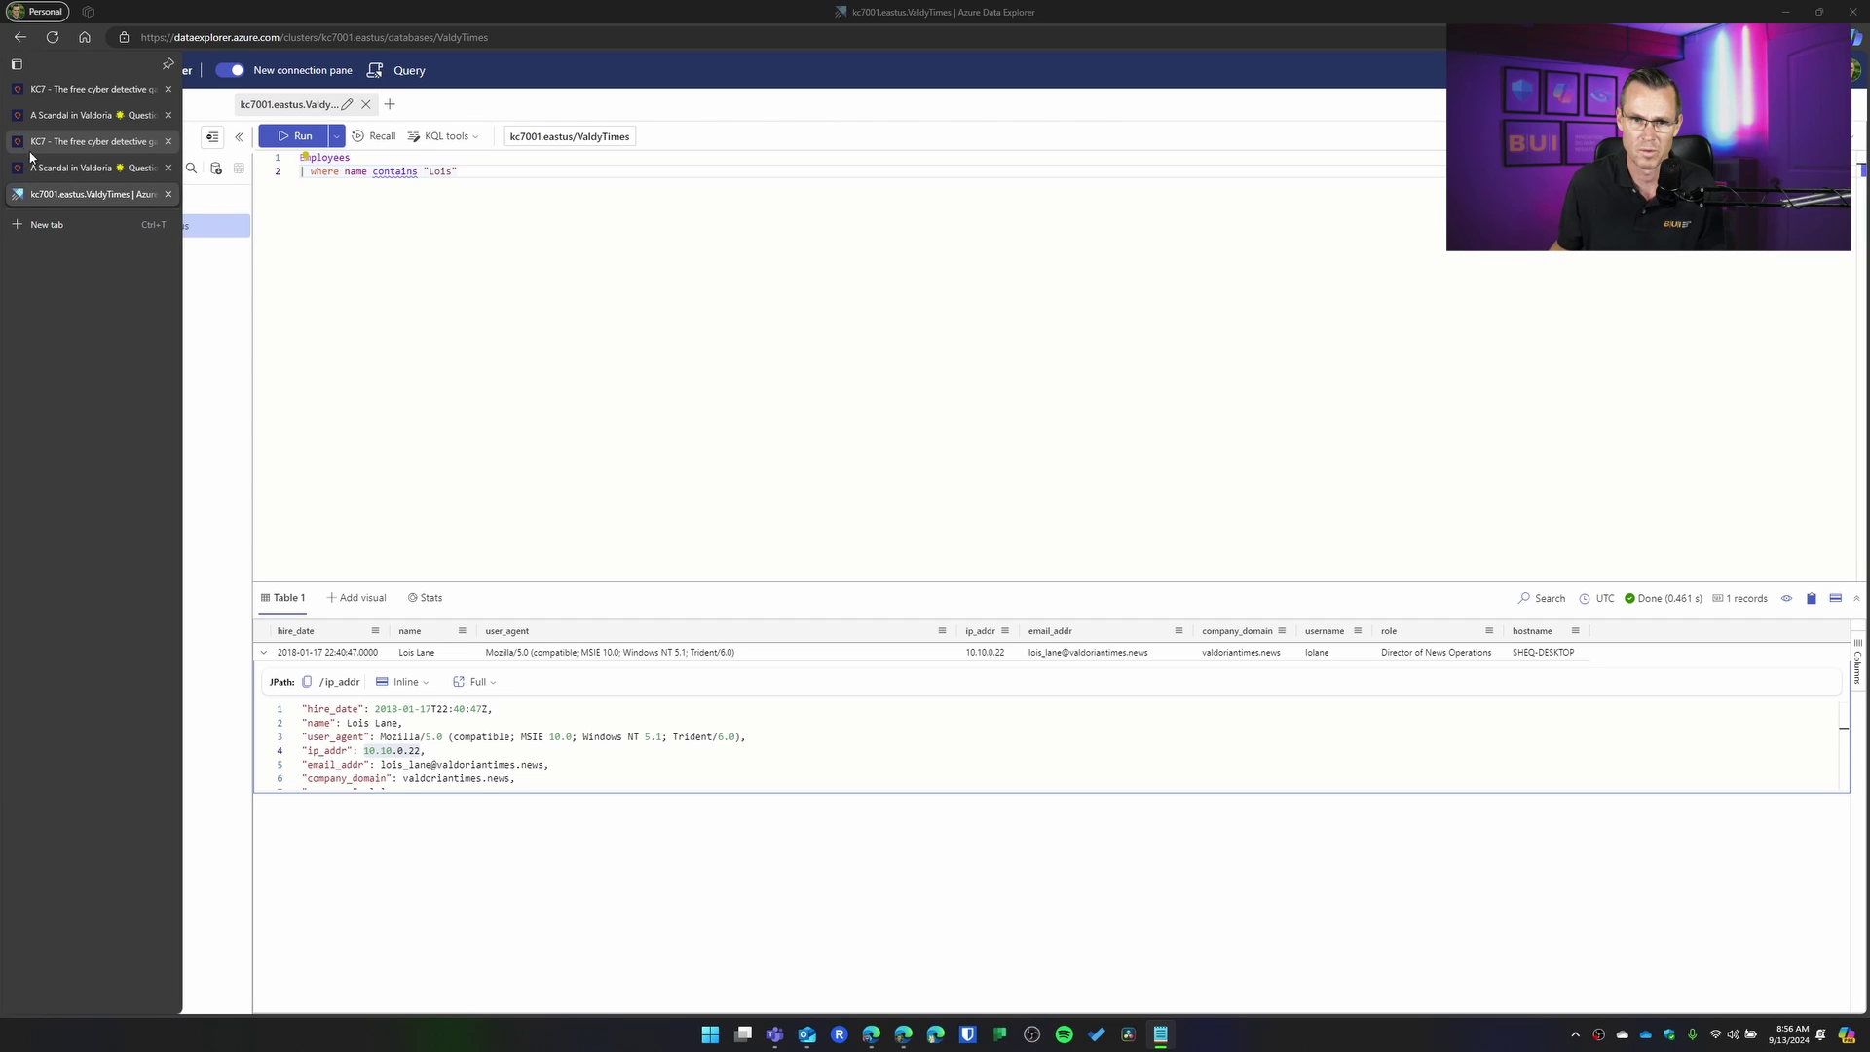
Step: Close Question 3, reopen Question 7, and copy its OutboundNetworkEvents starter query
left_click(45, 142)
left_click(16, 119)
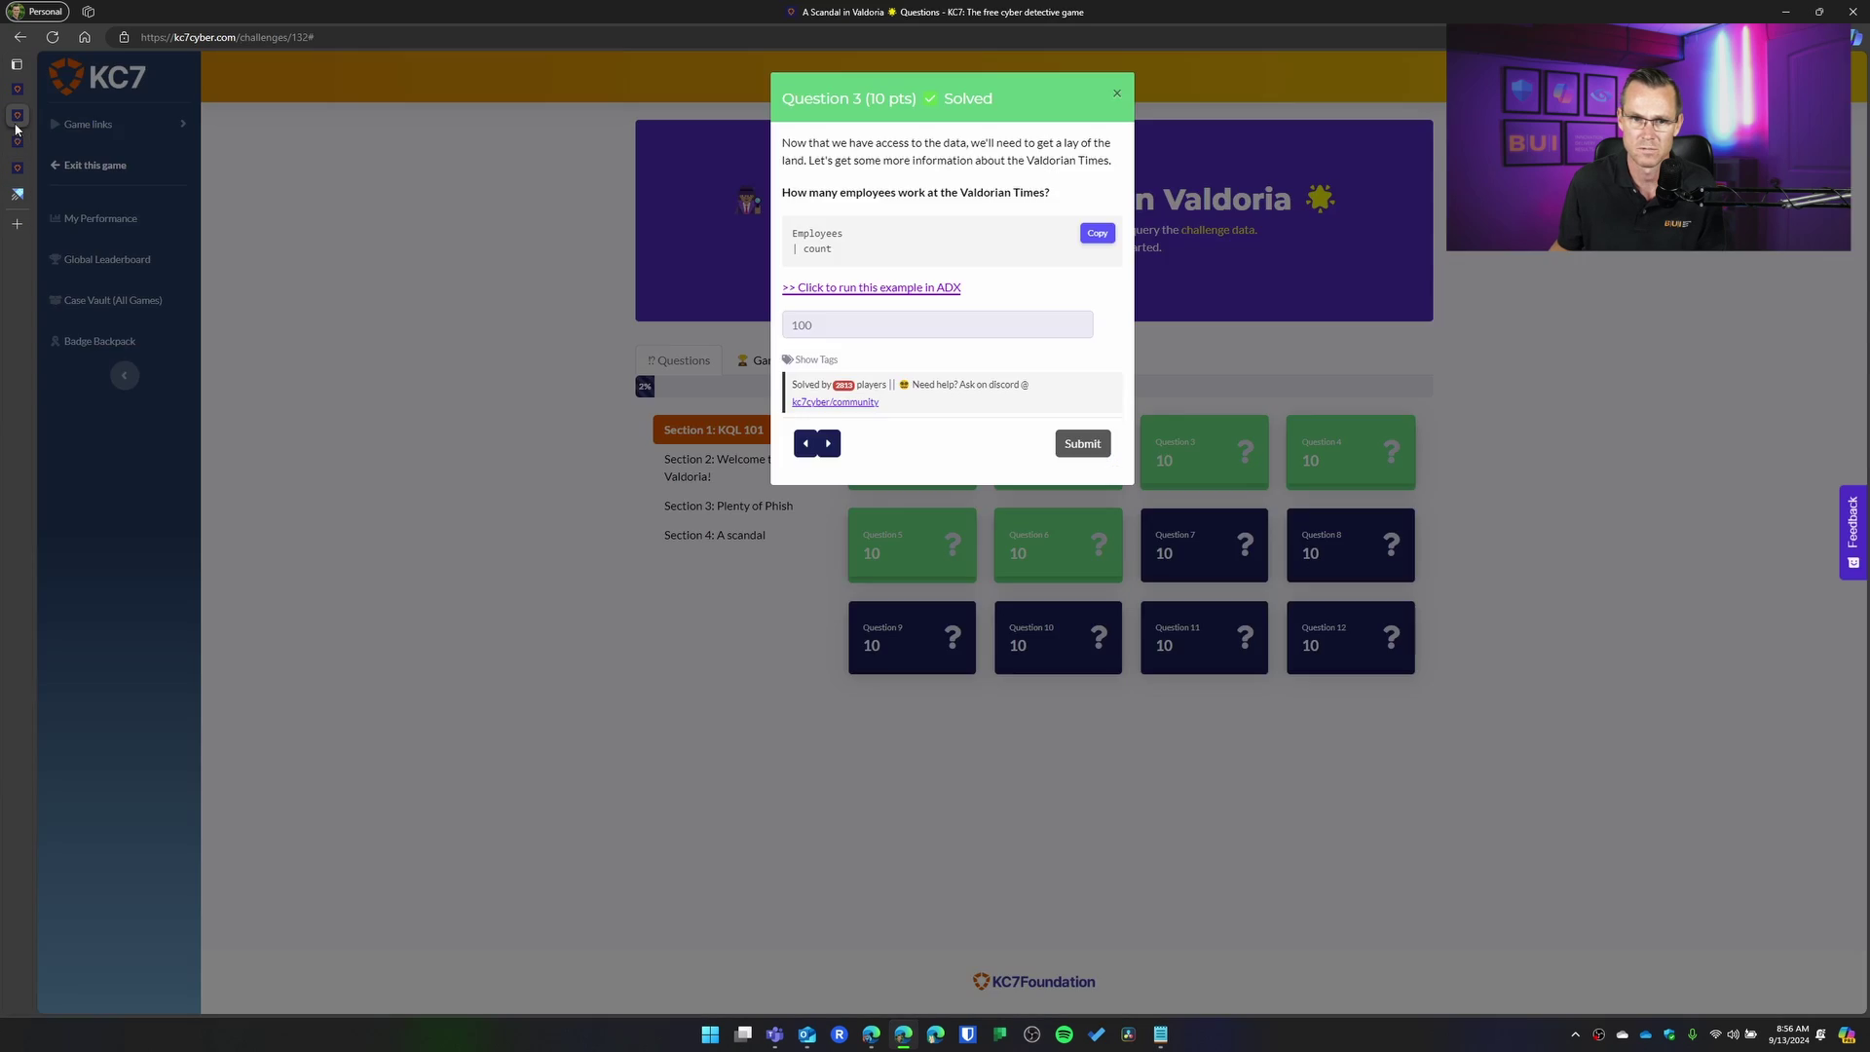
left_click(1116, 91)
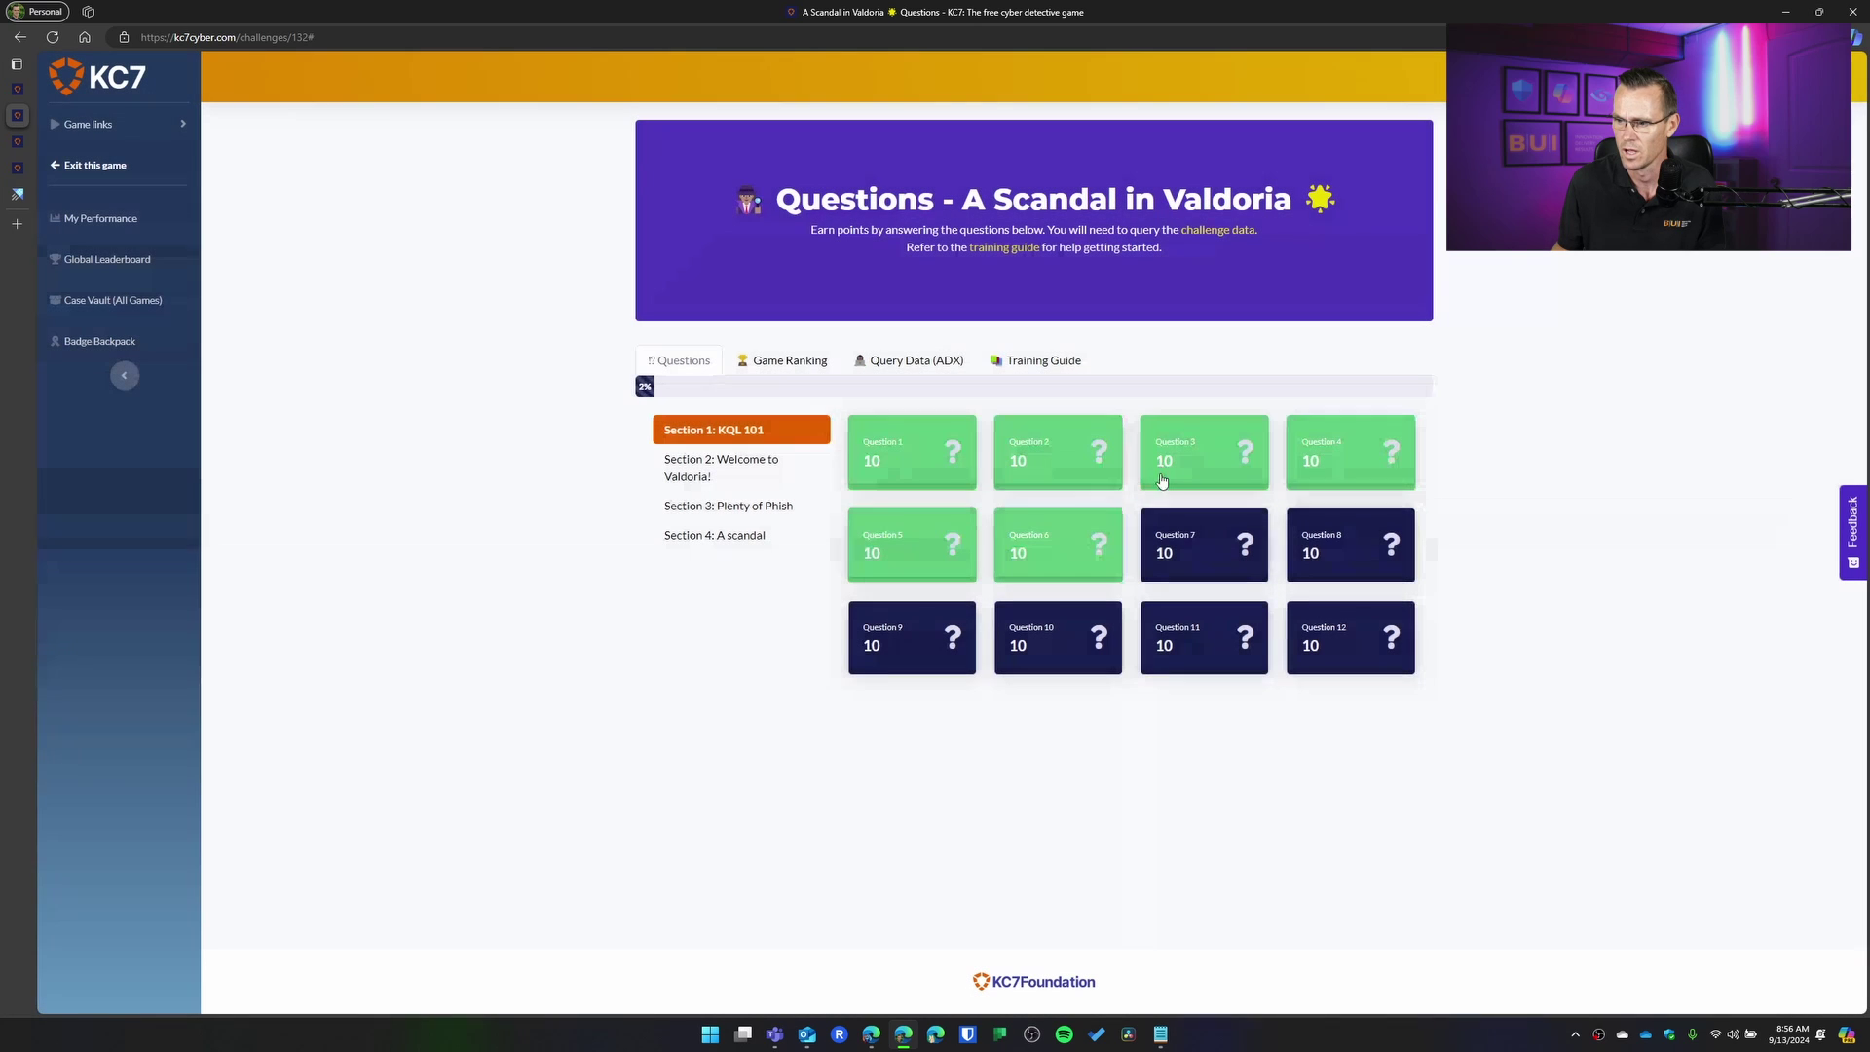
left_click(1183, 552)
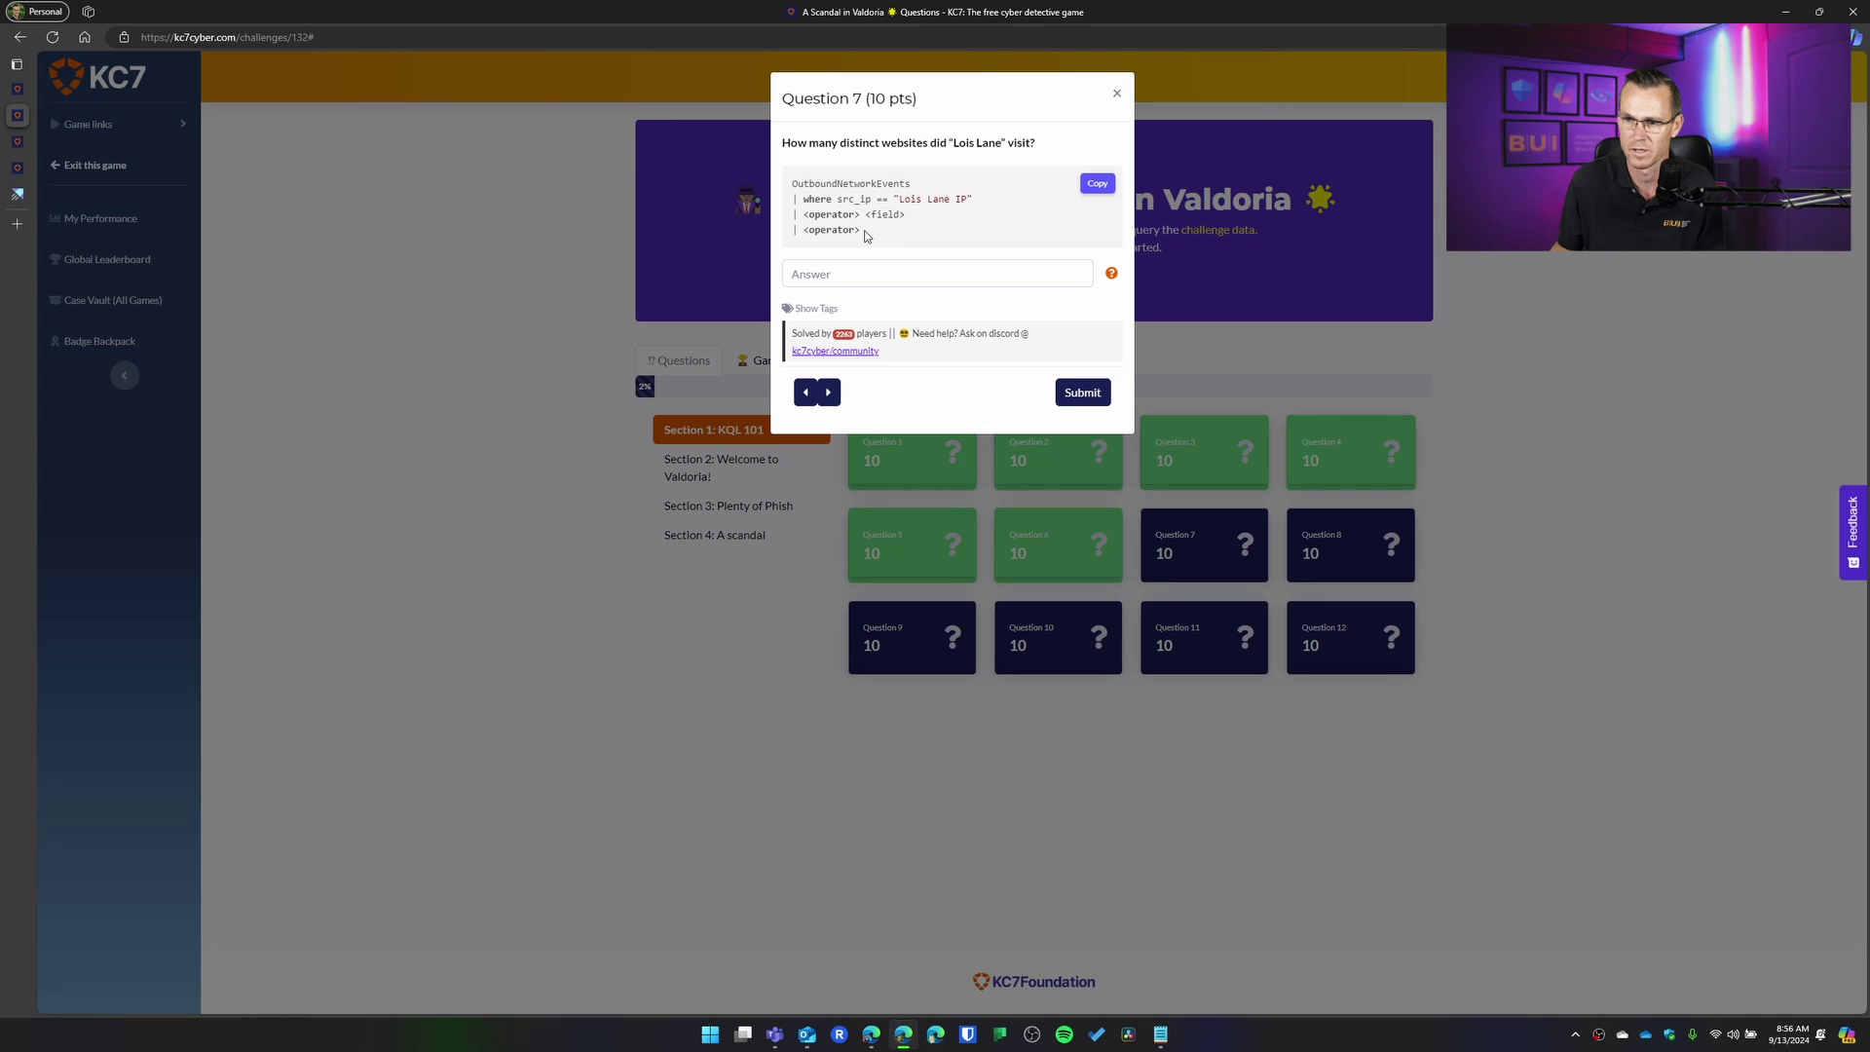
left_click(1095, 185)
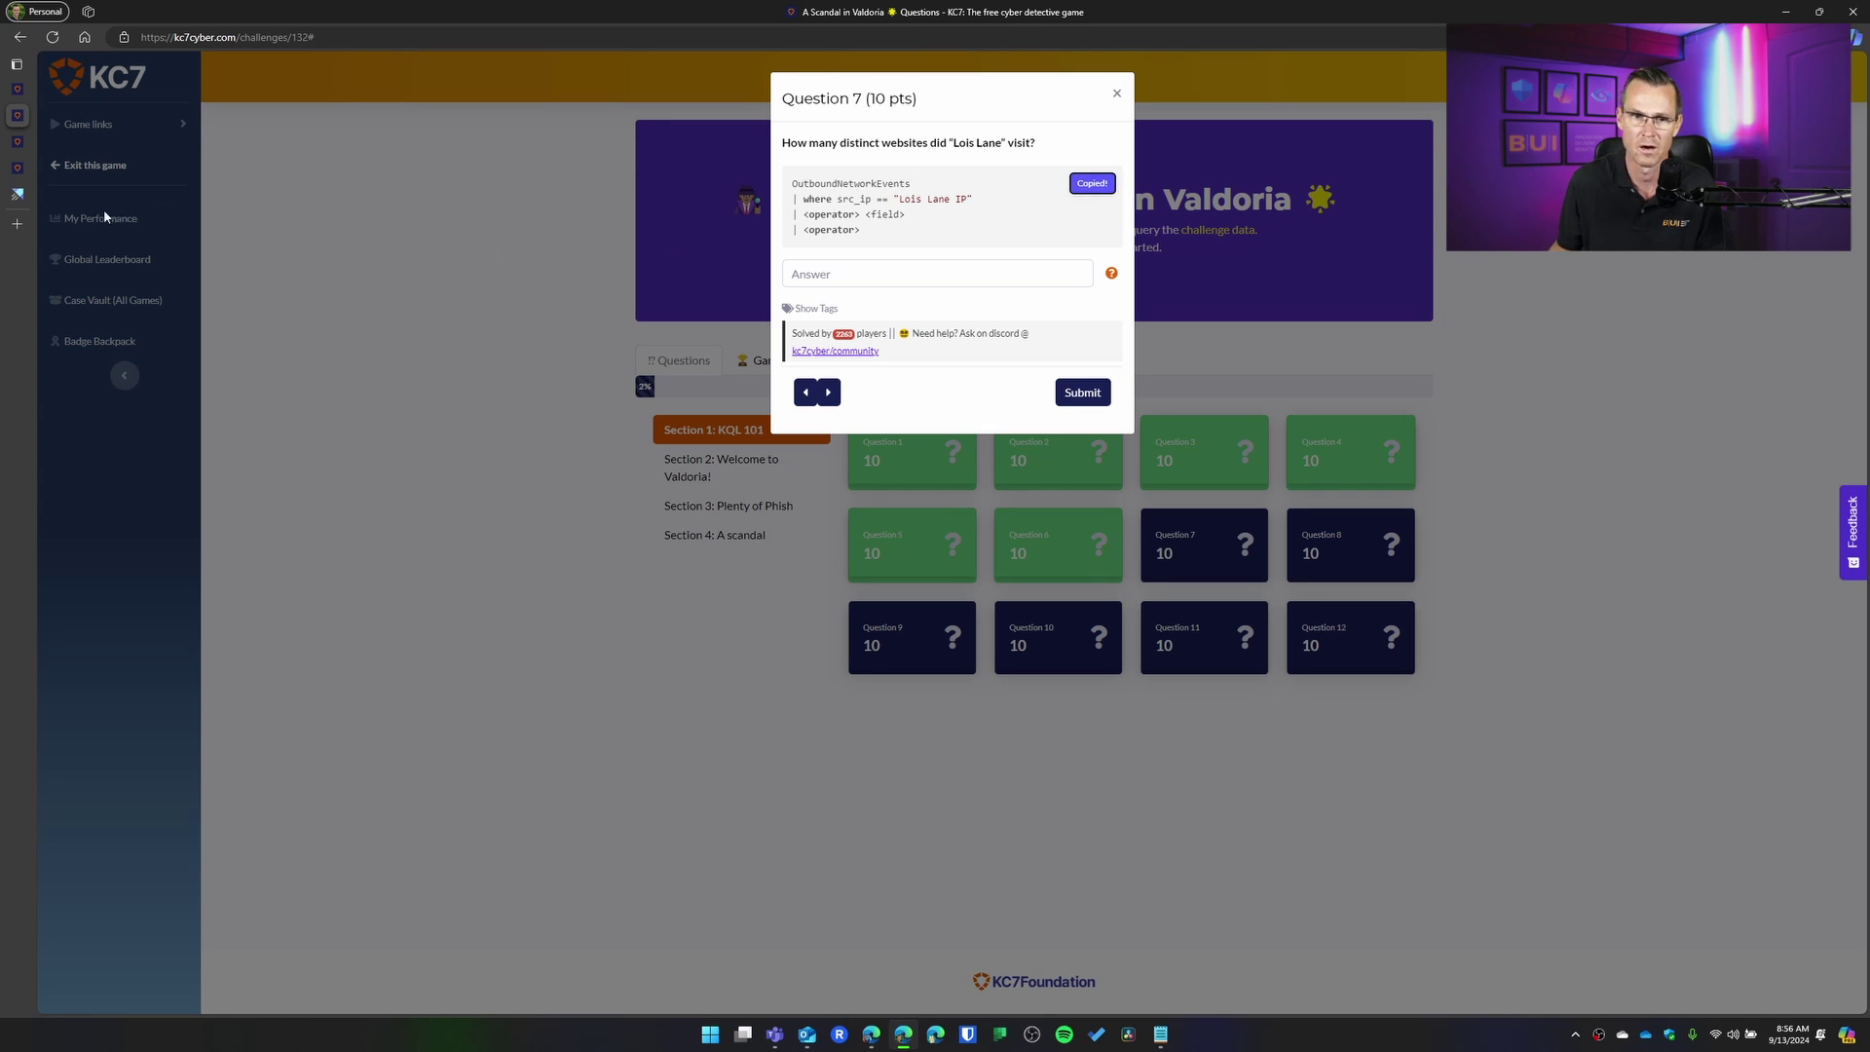
left_click(17, 195)
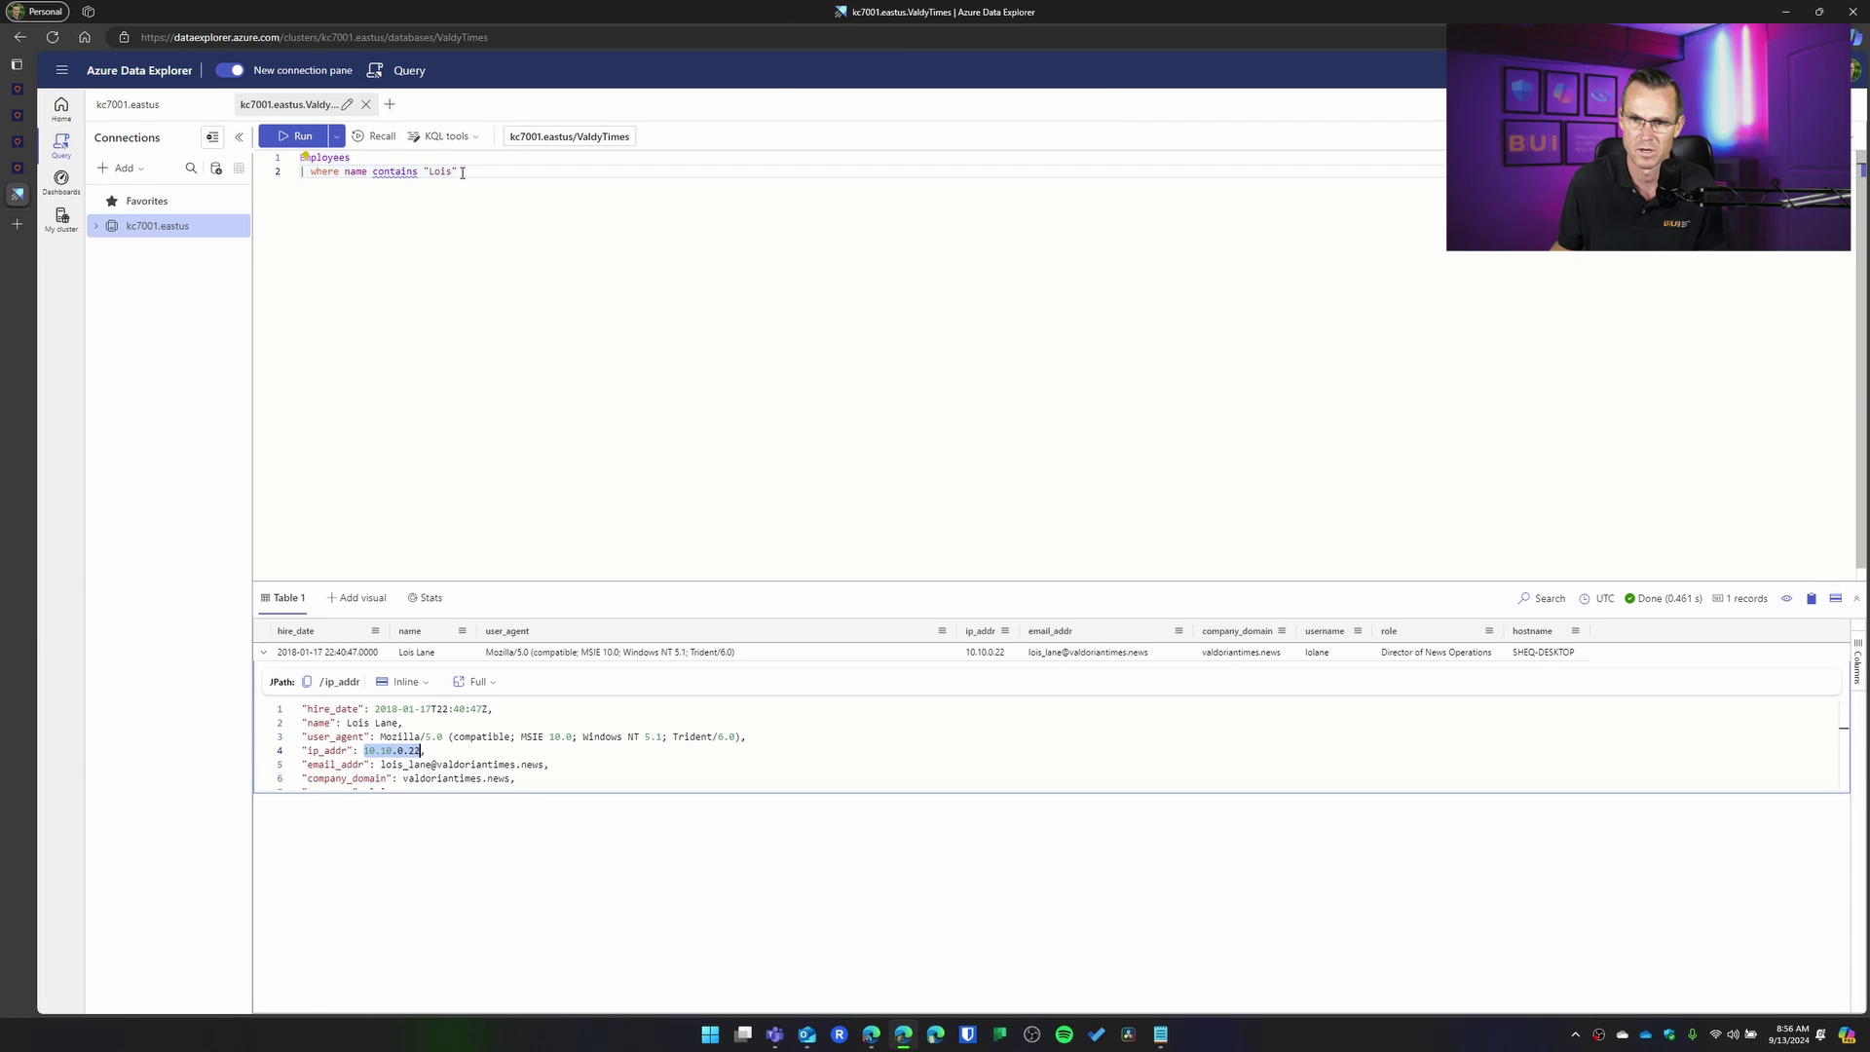
Step: Replace the old query with the starter query and run OutboundNetworkEvents alone
left_click_drag(464, 172, 279, 157)
key("ctrl+v")
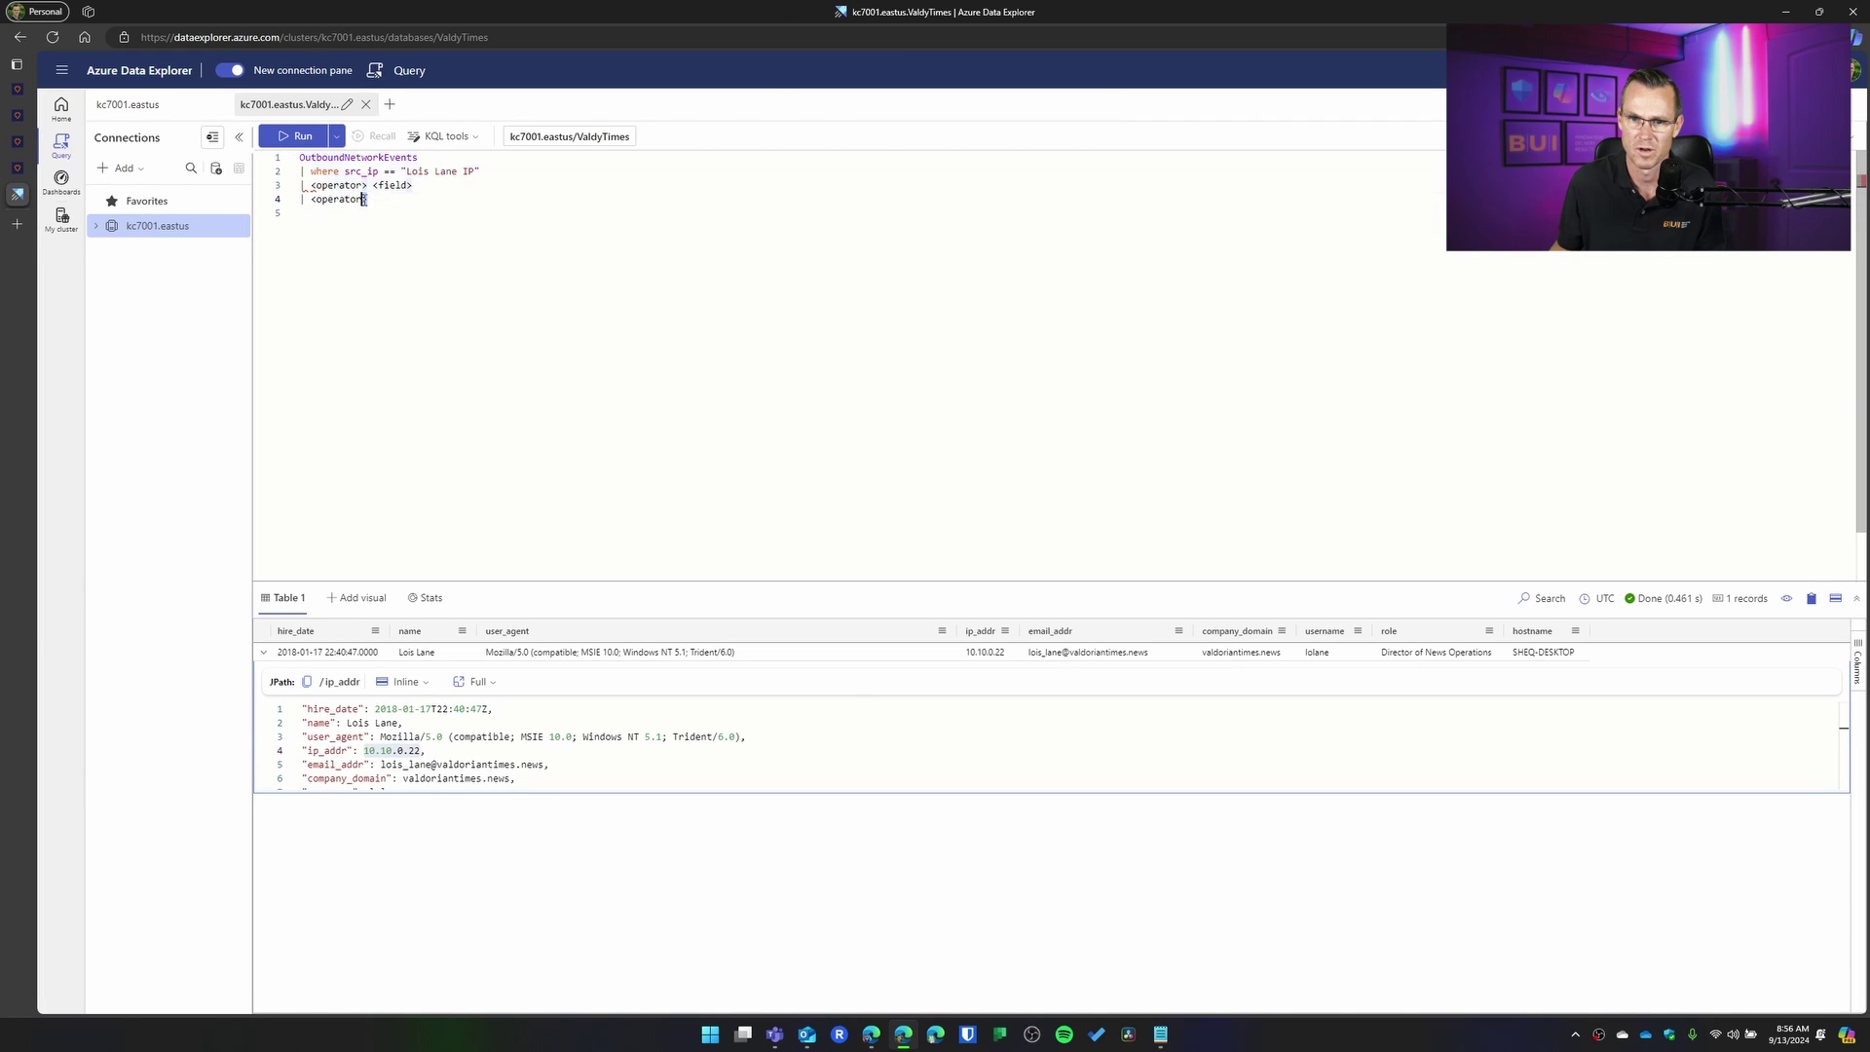
left_click_drag(366, 200, 298, 187)
key("shift+Up")
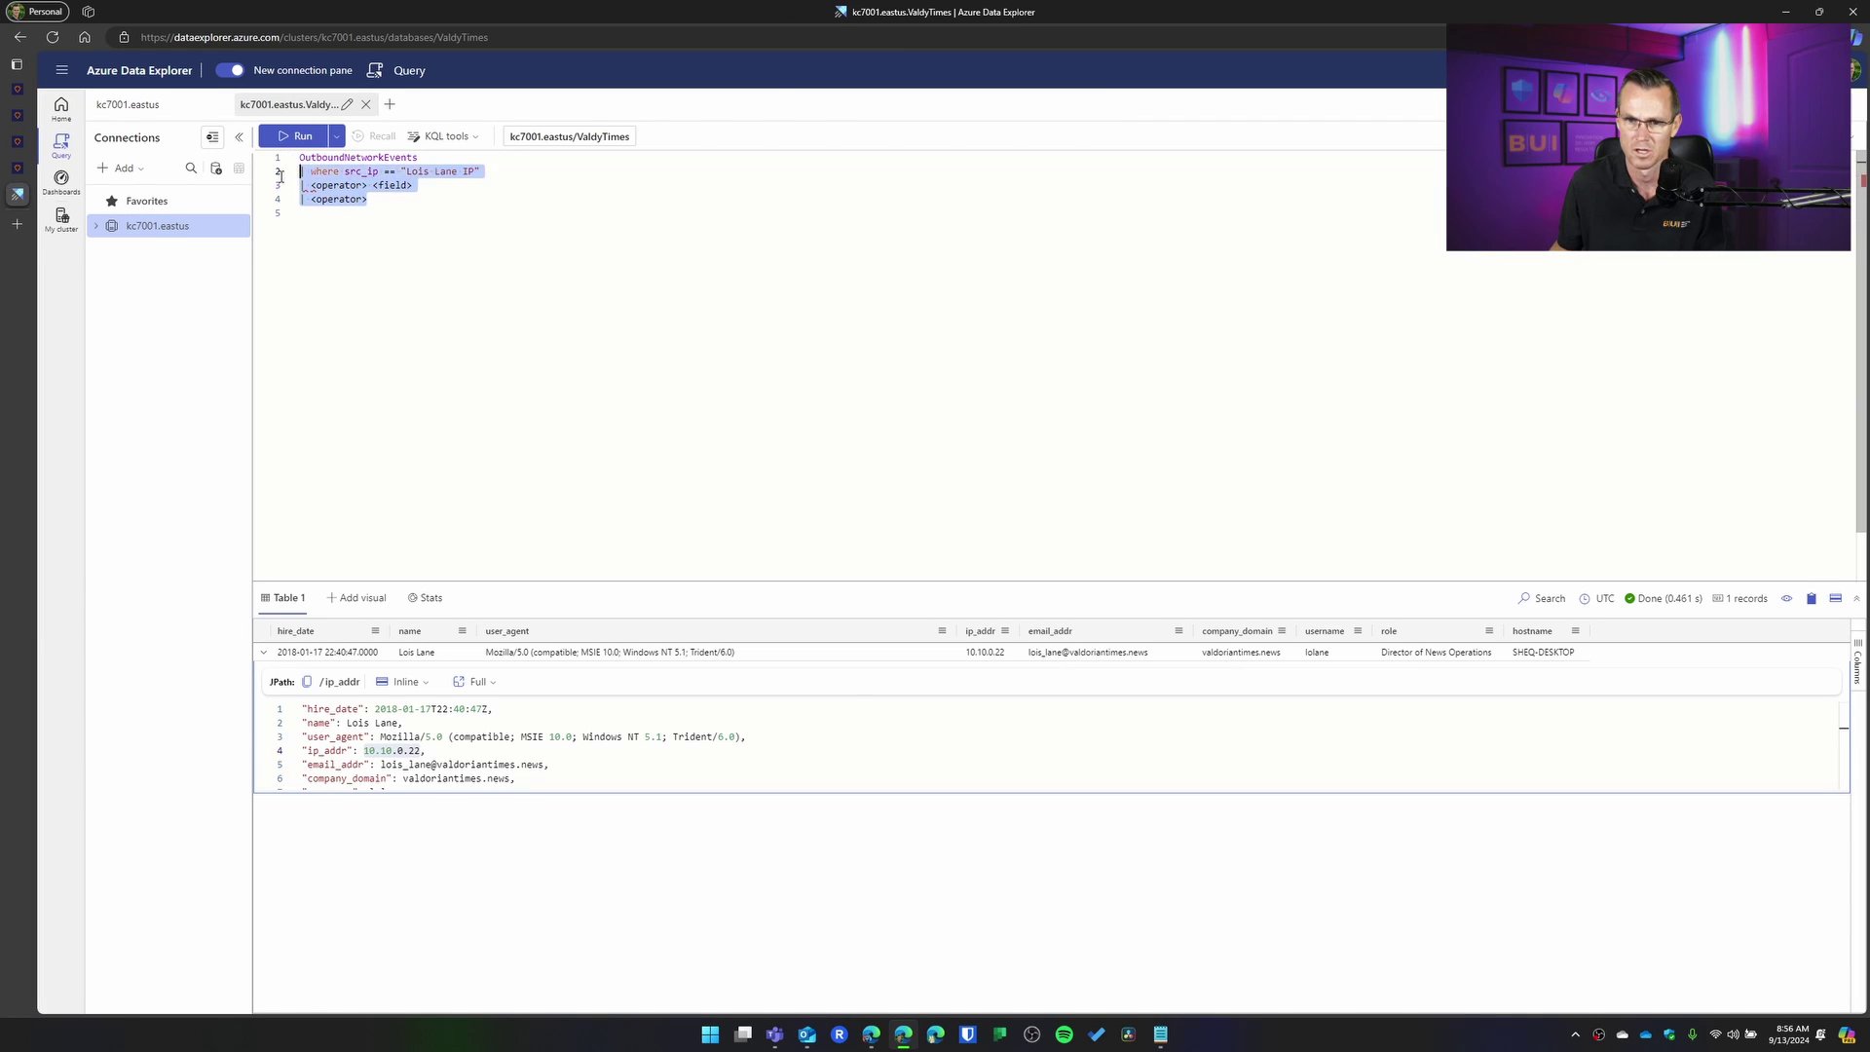
key("BackSpace")
key("BackSpace")
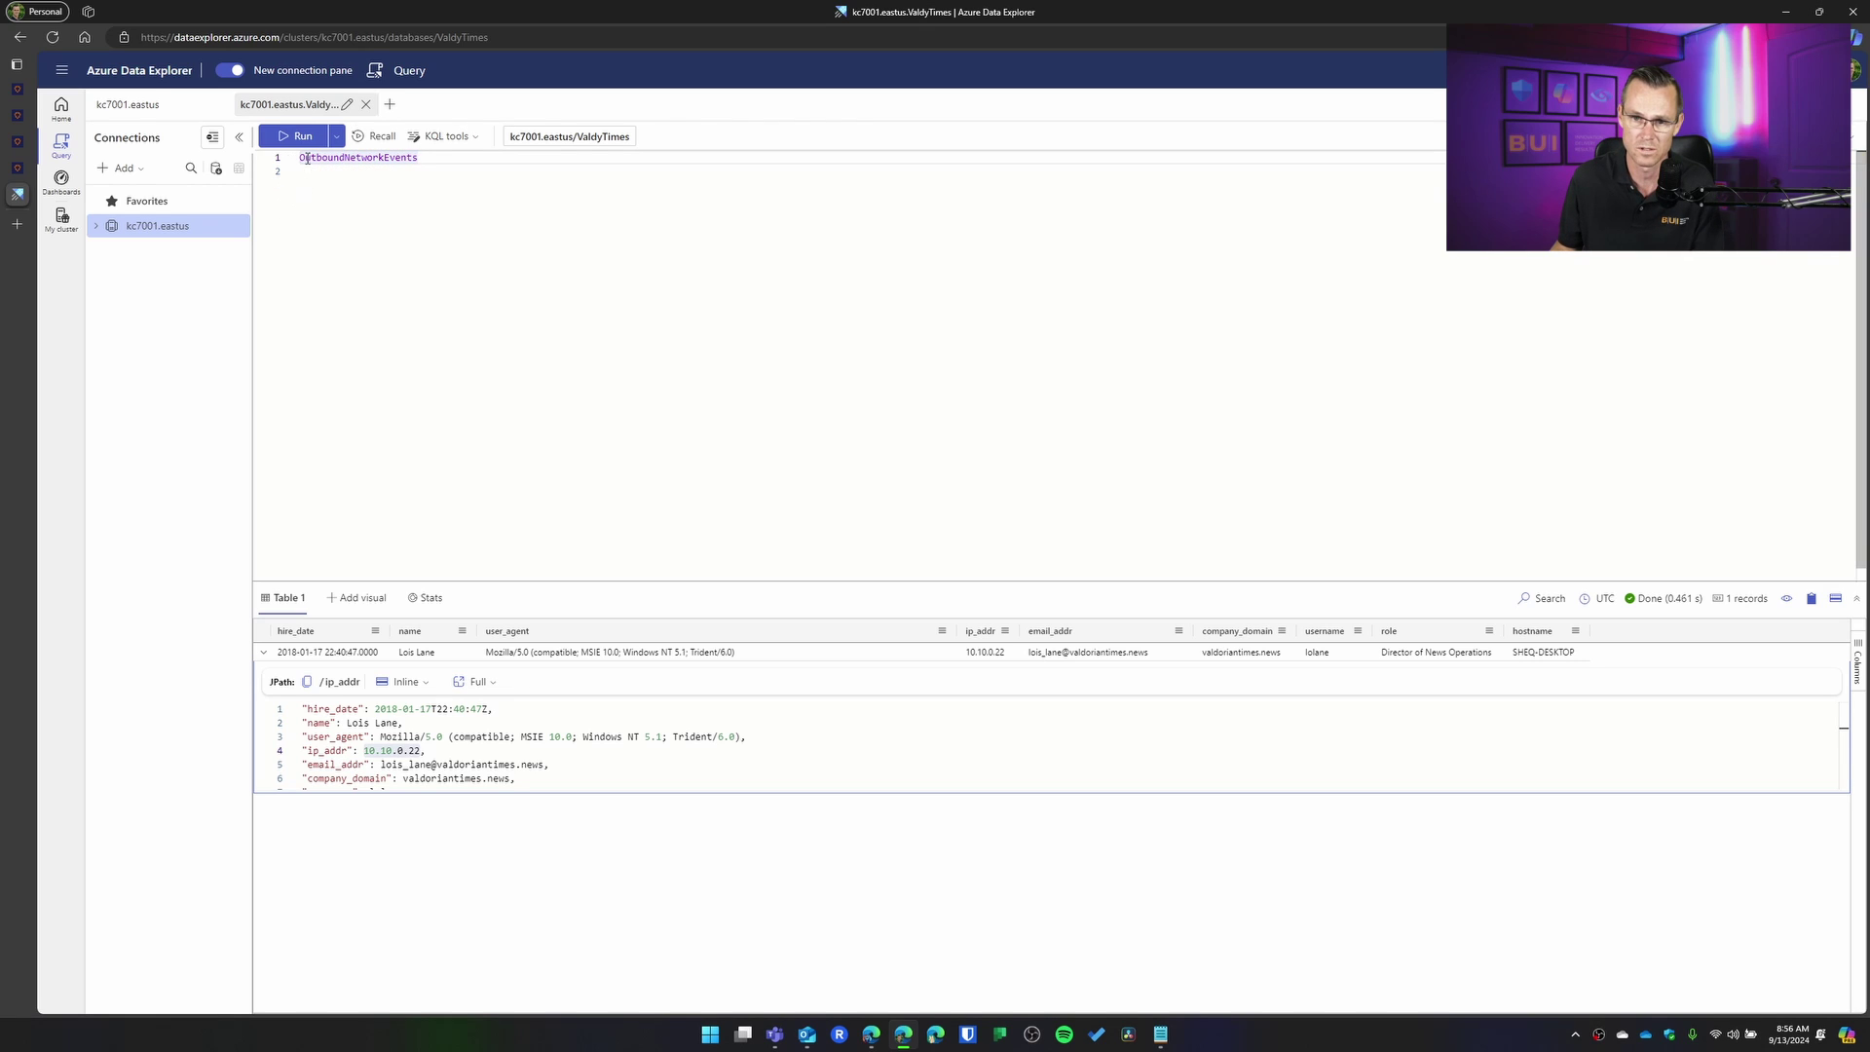
key("shift+Return")
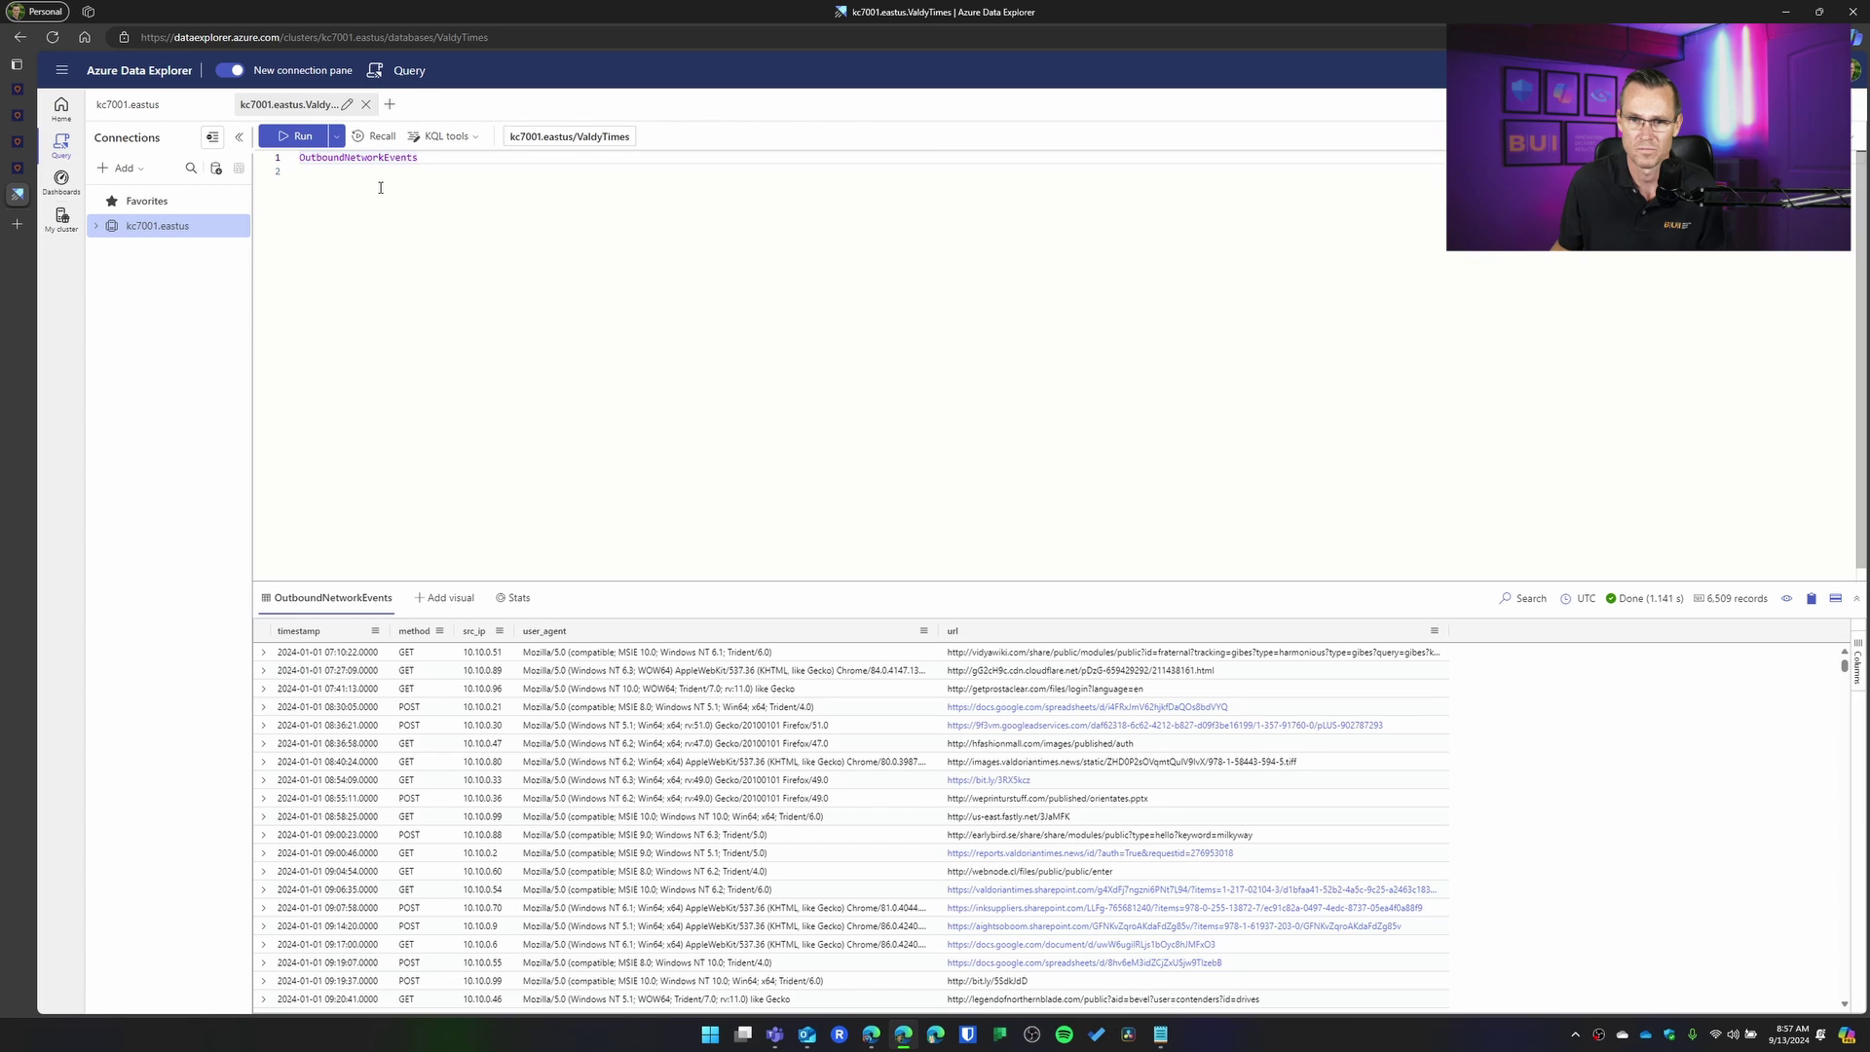
Step: Re-paste the starter query, drop its placeholder lines, and fill in IP 10.10.0.22
type("| where src_ip == \"Lois Lane IP\" | <operator> <field> | <operator>")
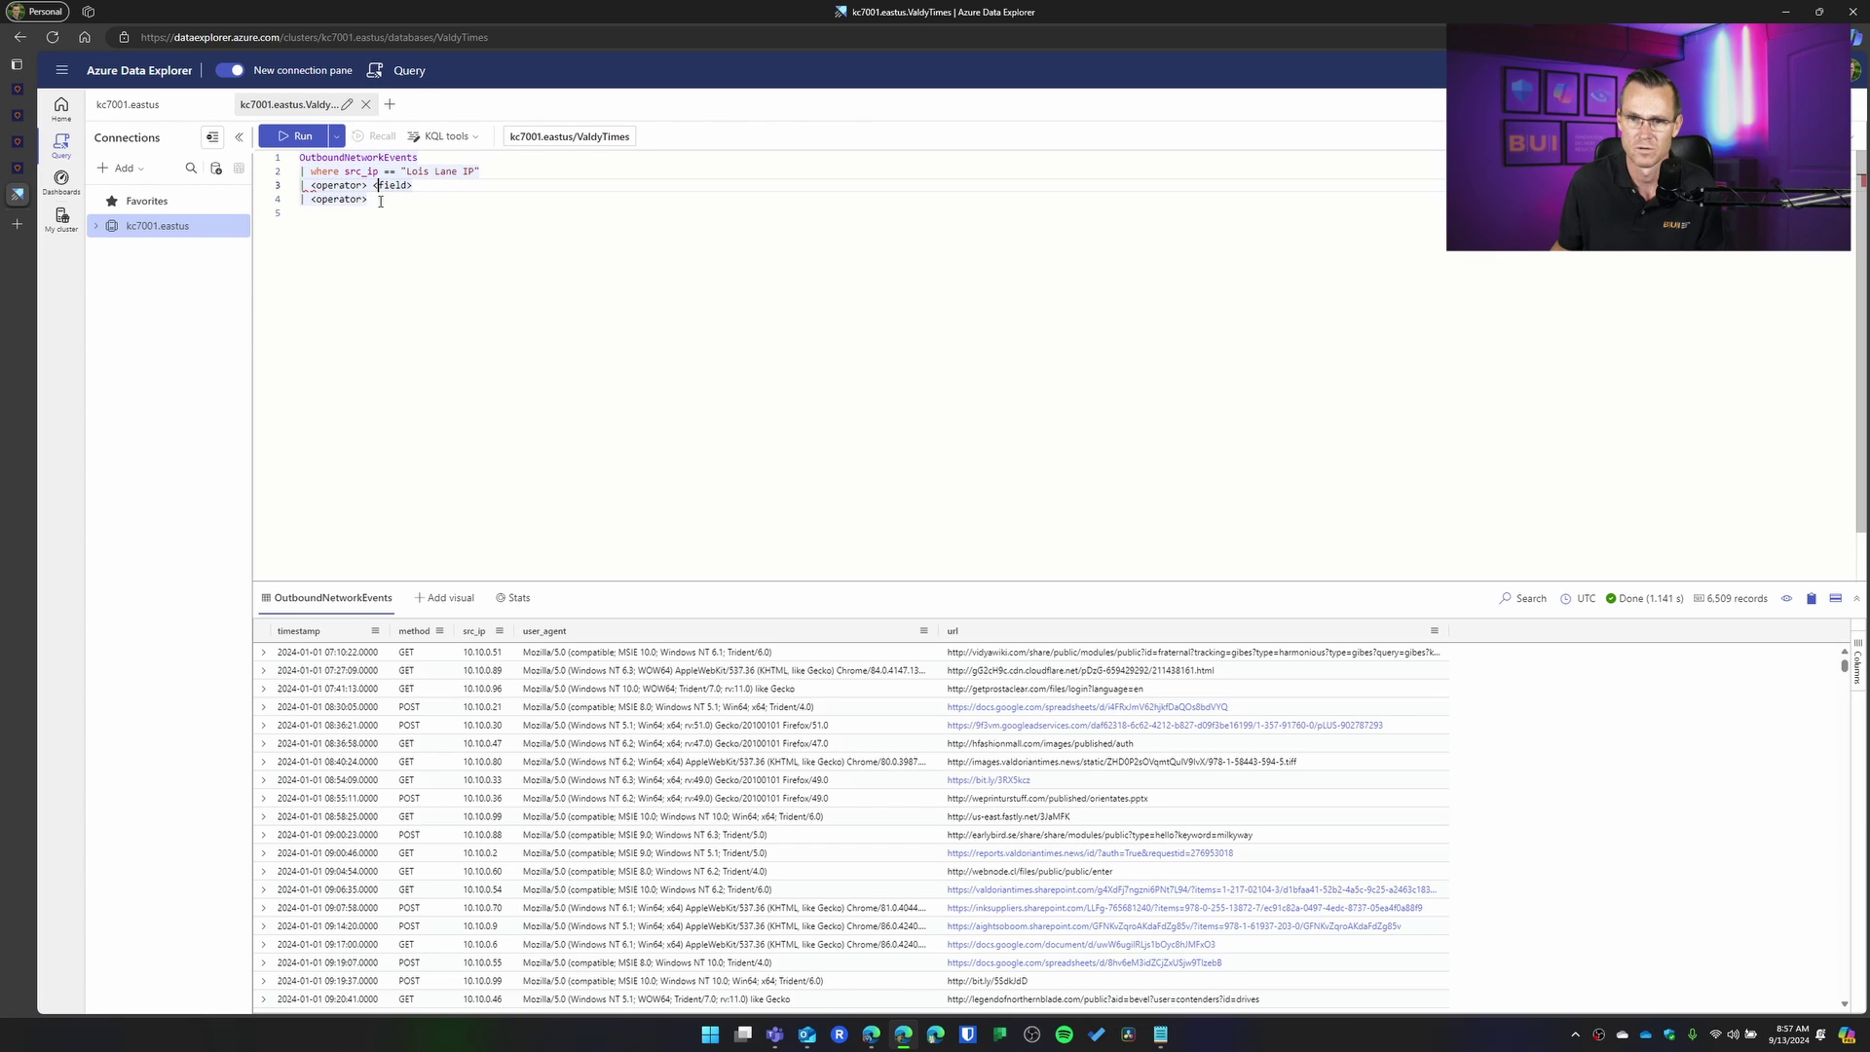
left_click_drag(383, 201, 292, 185)
key("Delete")
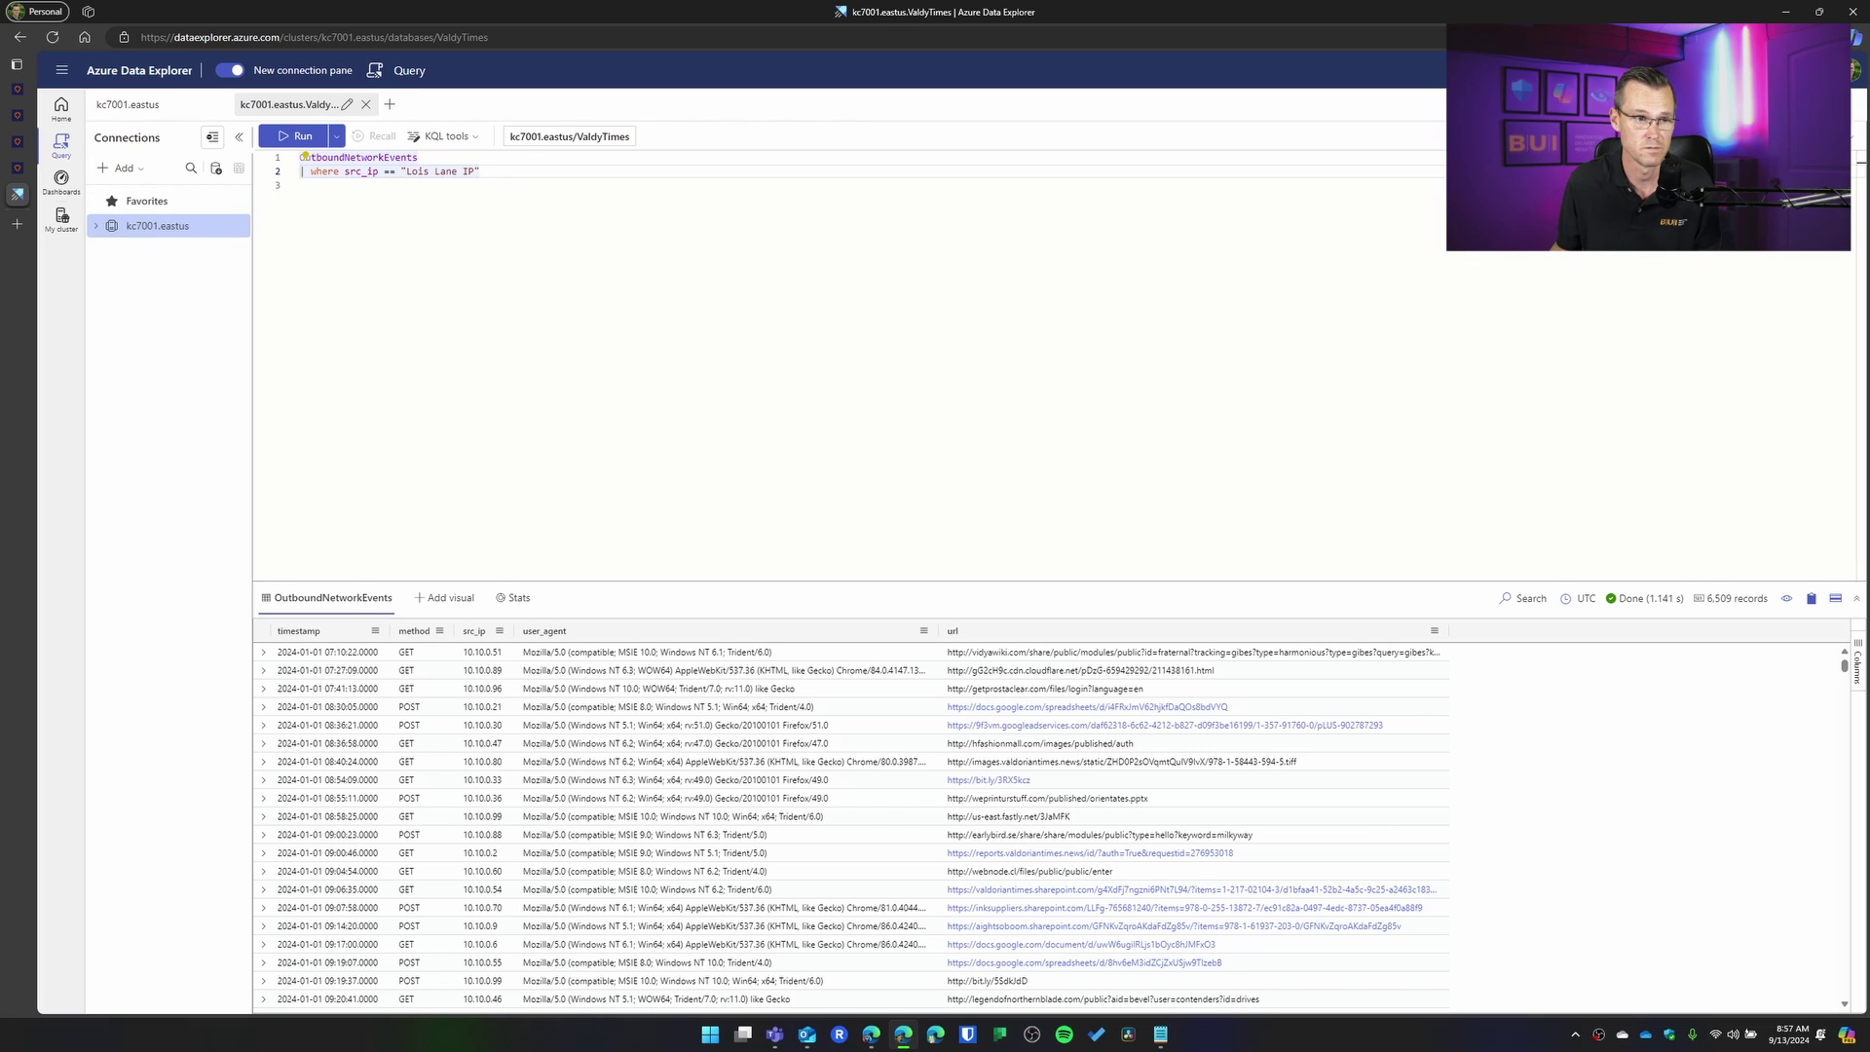
key("alt+Tab")
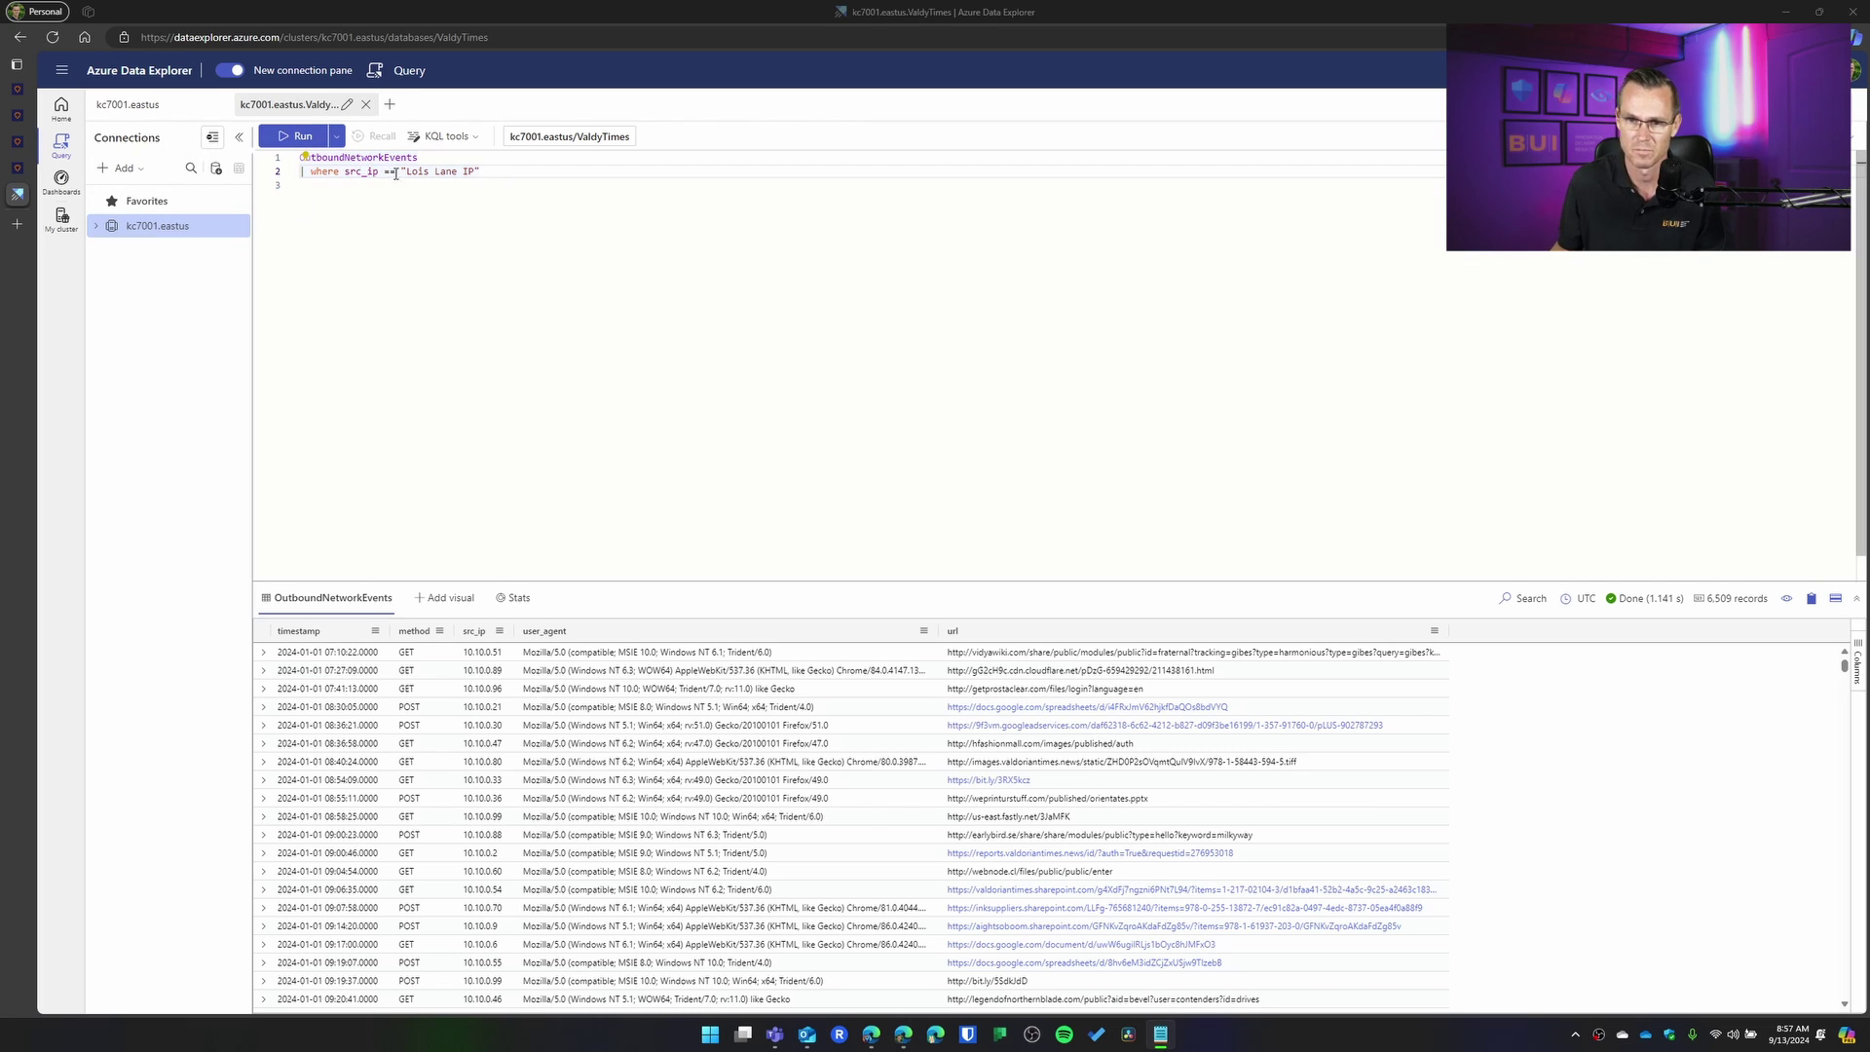
left_click_drag(403, 171, 478, 172)
type("10.10.0.22")
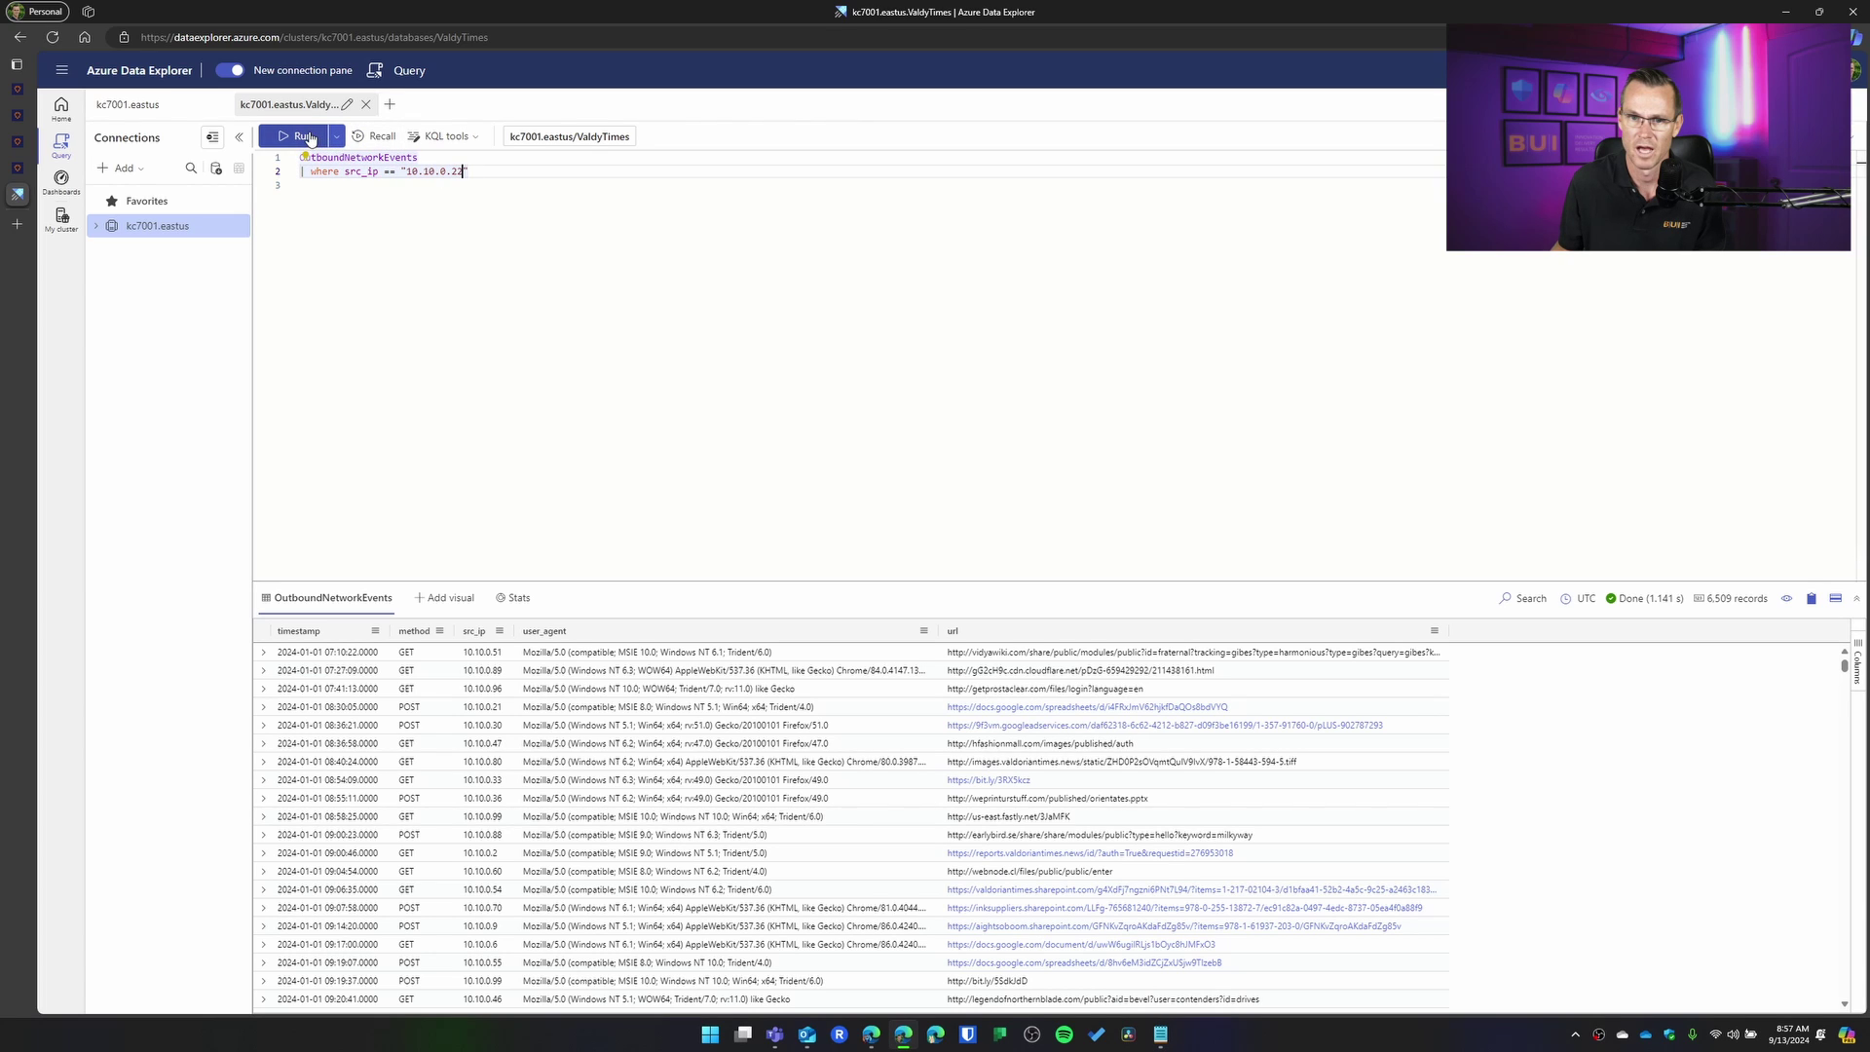
Step: Run the 10.10.0.22 filter, add '| distinct url' for 62 websites, then revisit Question 7
left_click(302, 136)
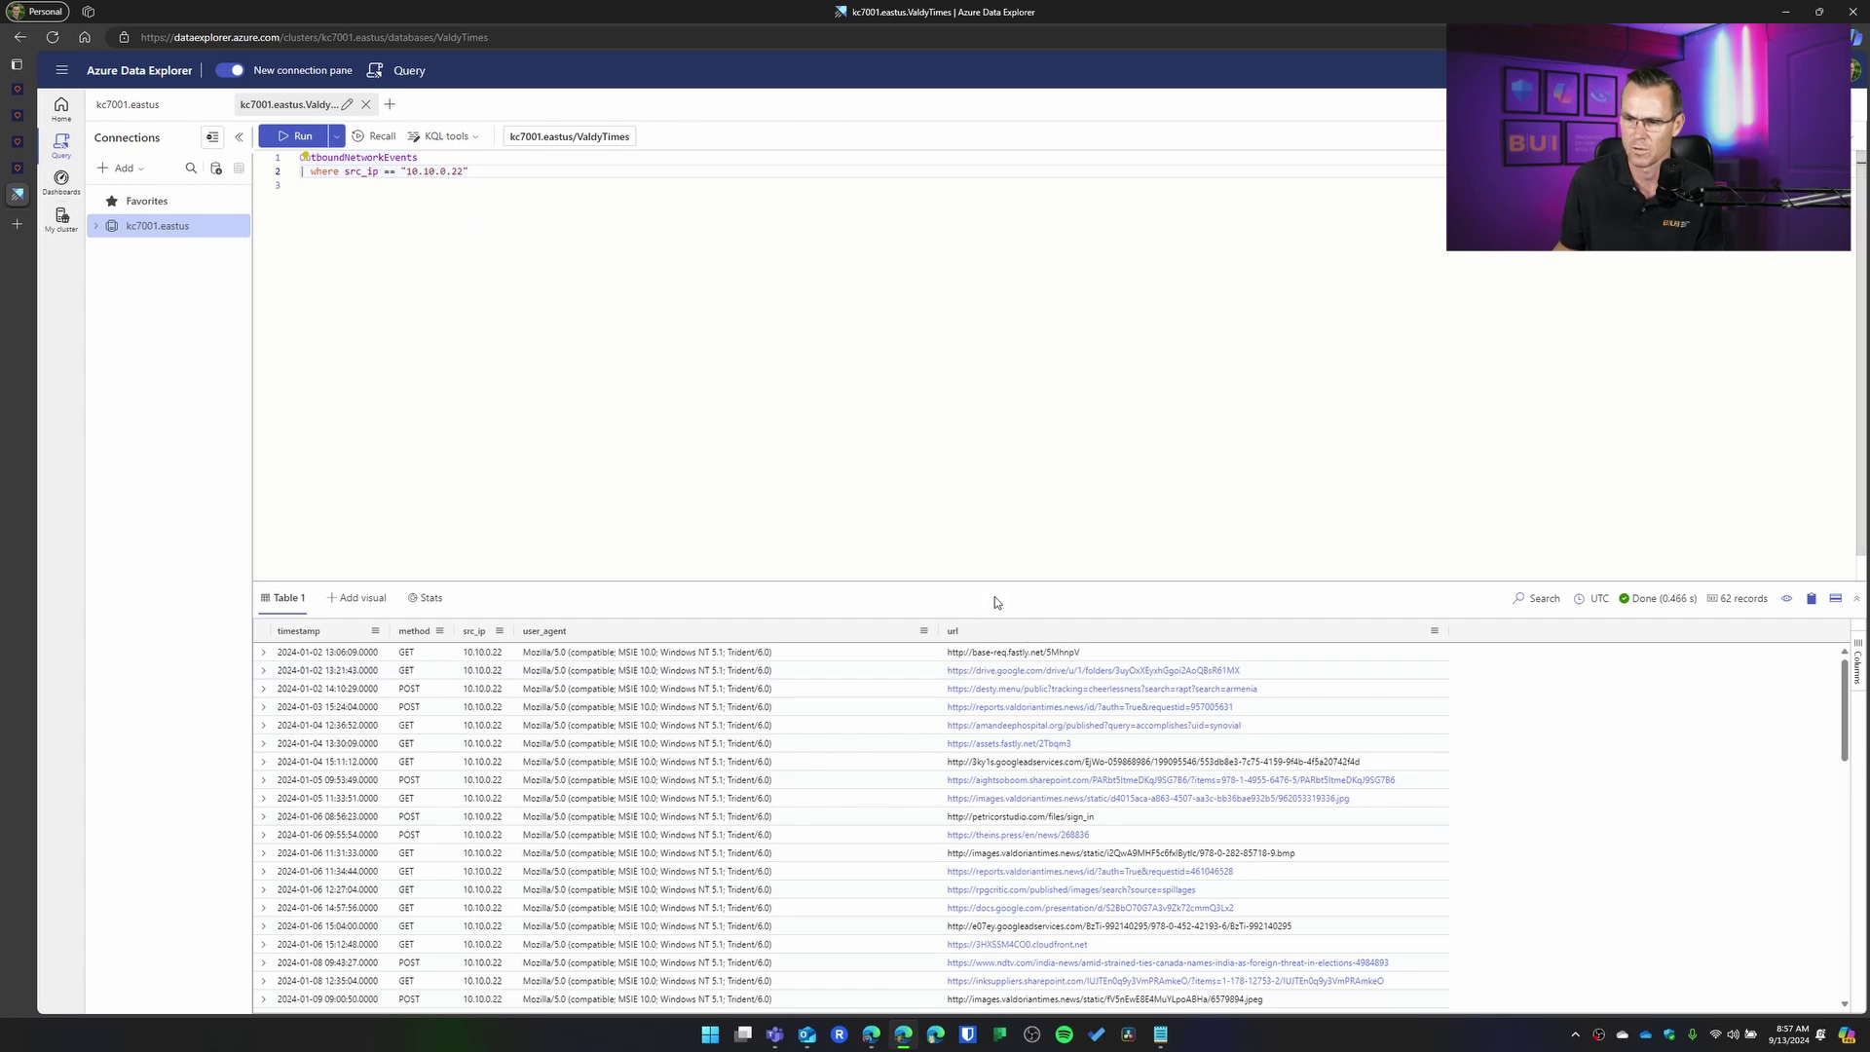
left_click(482, 172)
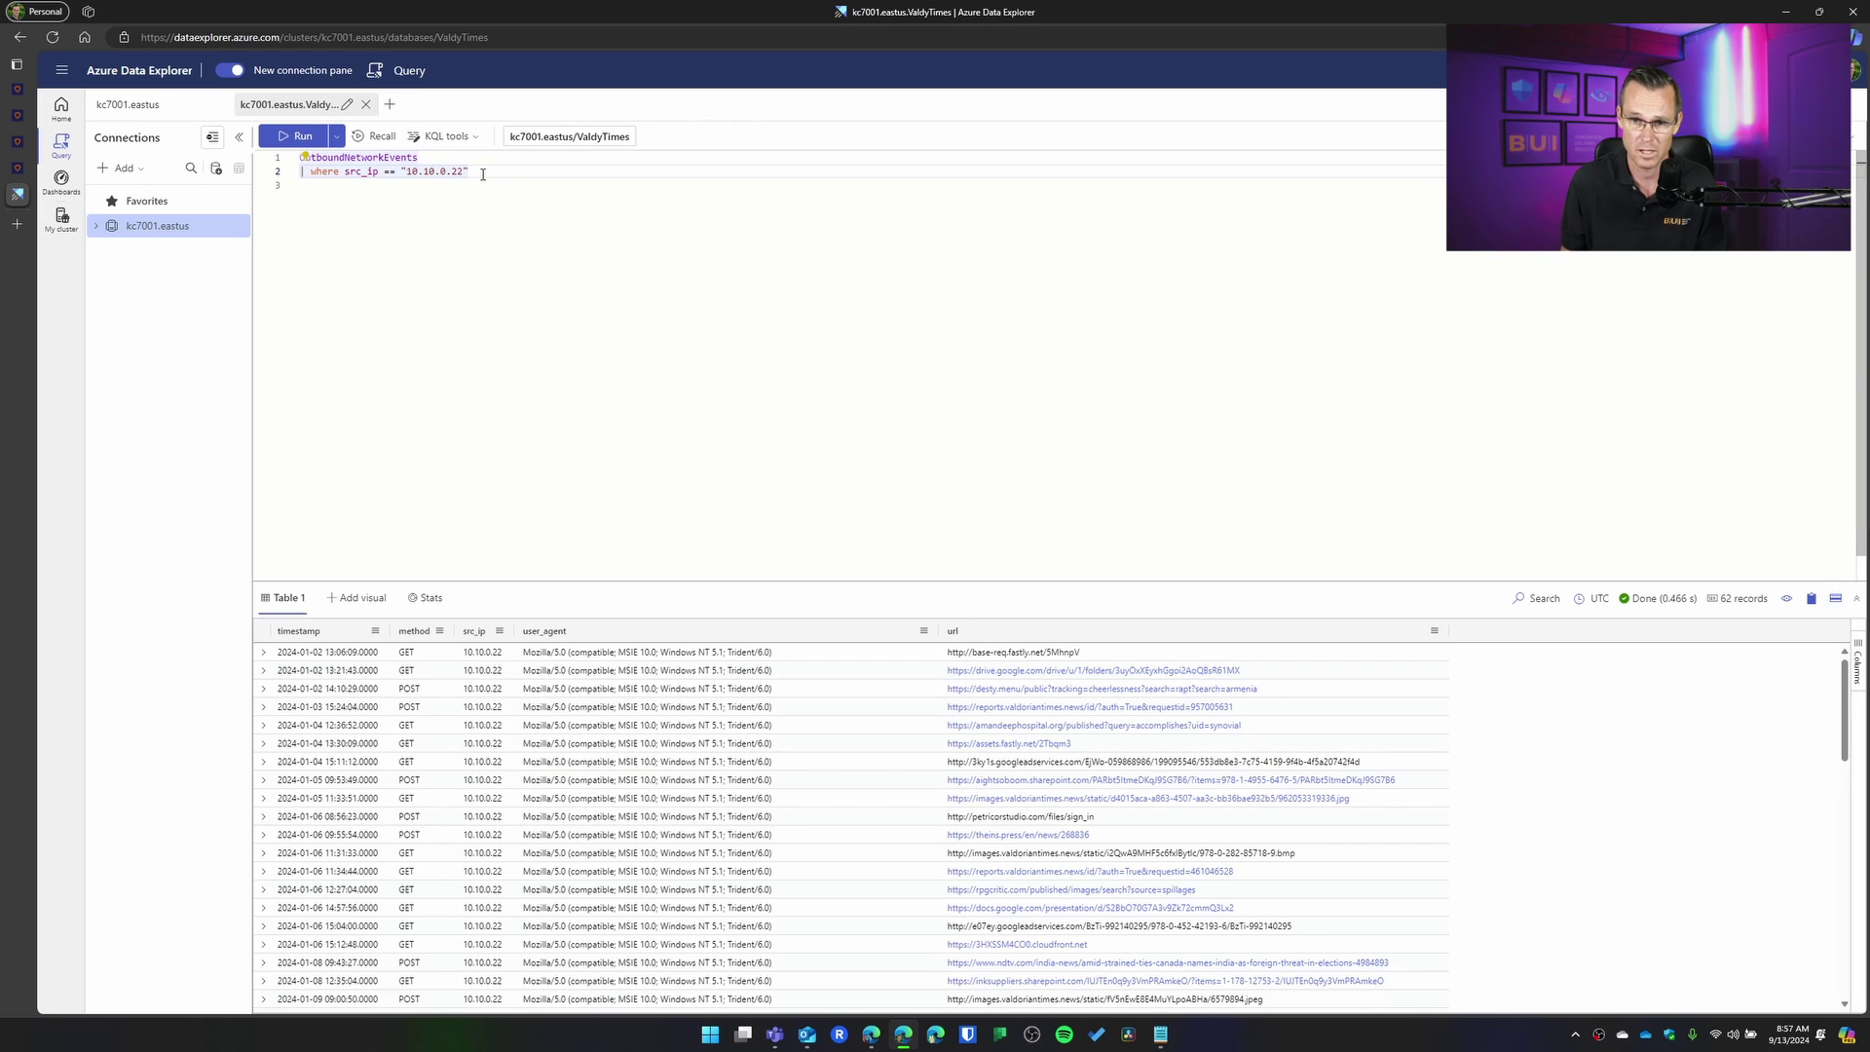
key("Return")
type("| ")
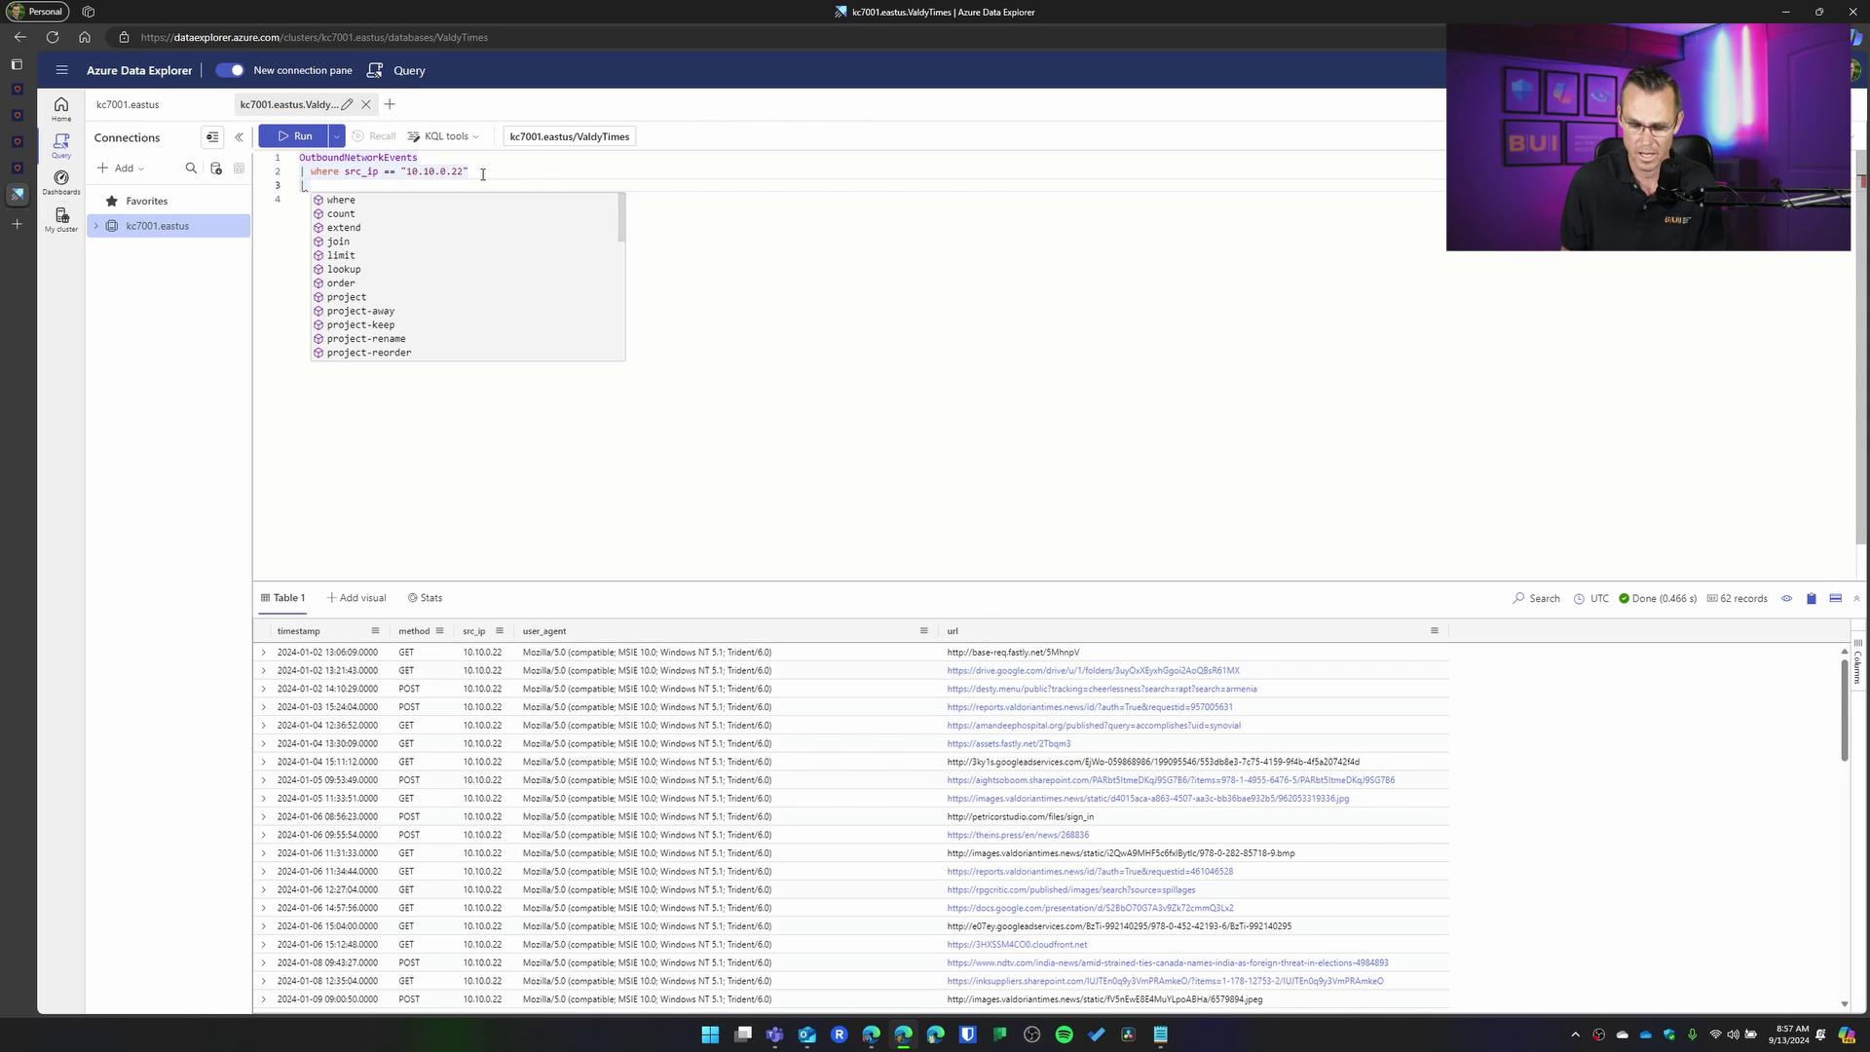
type("di")
key("Tab")
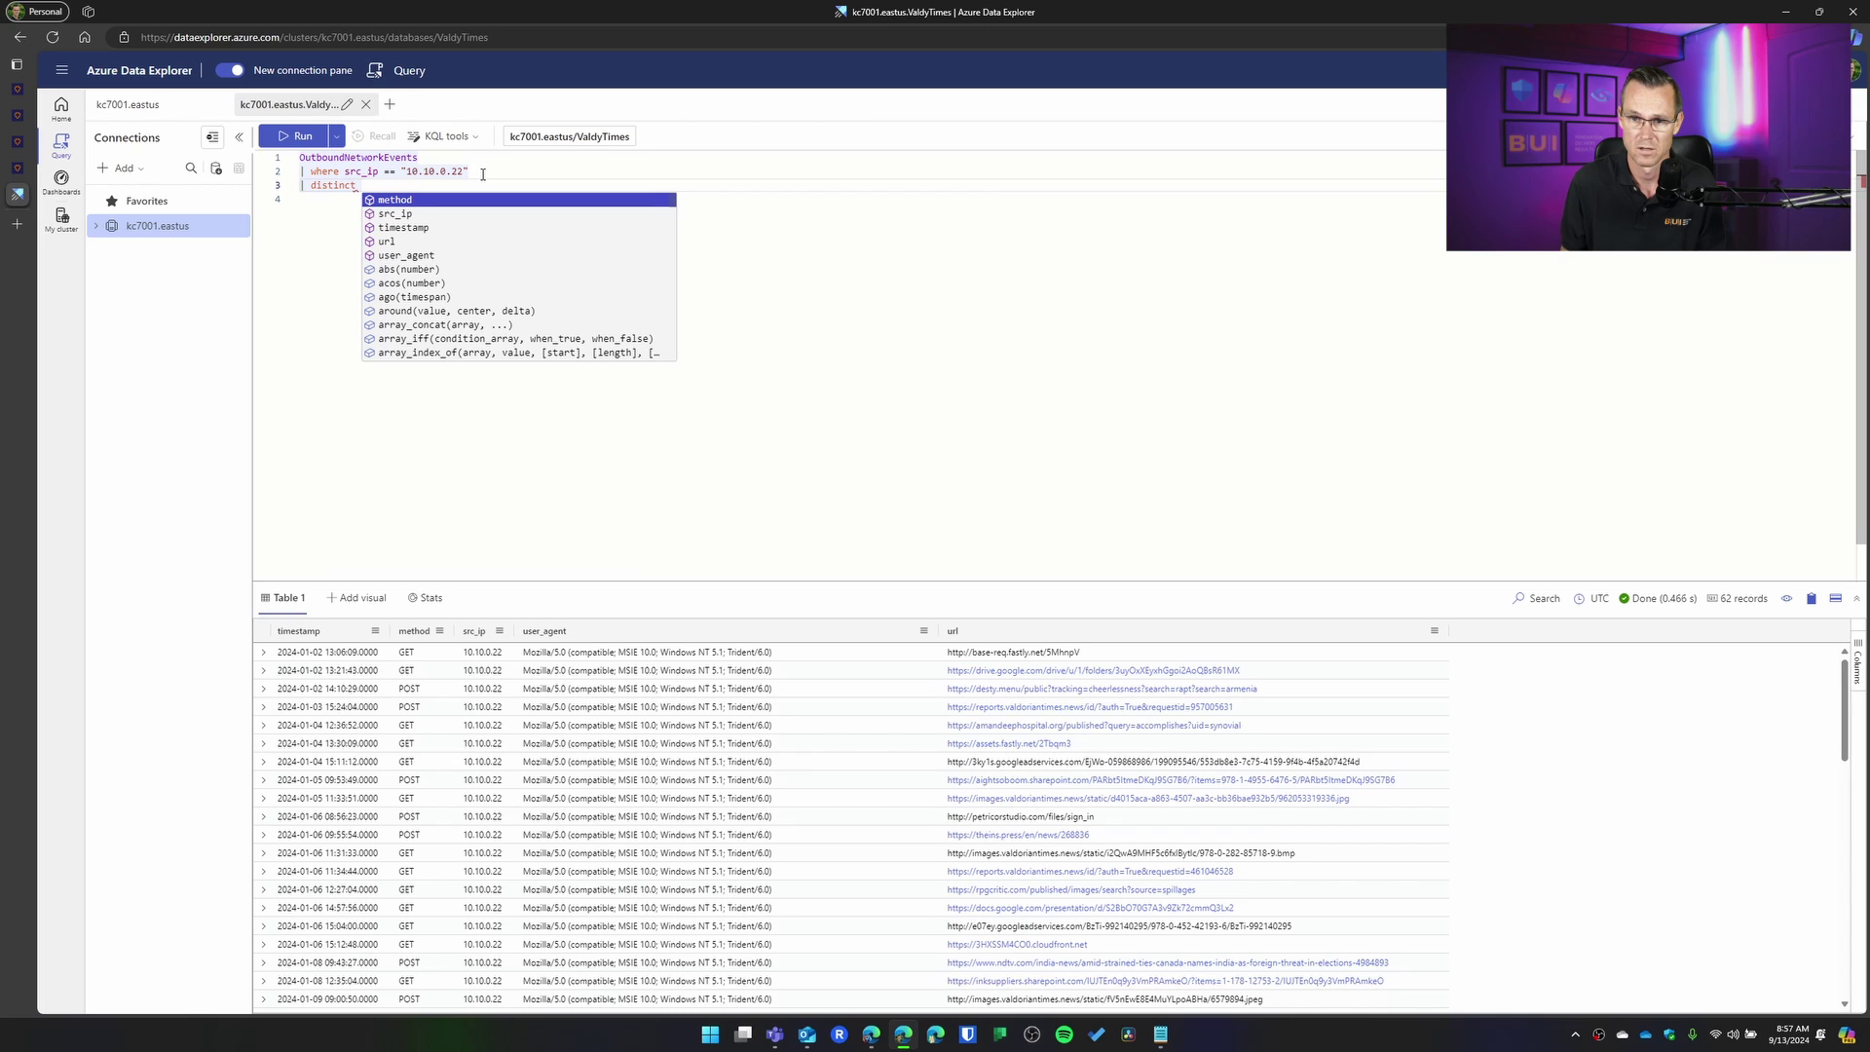
left_click(482, 174)
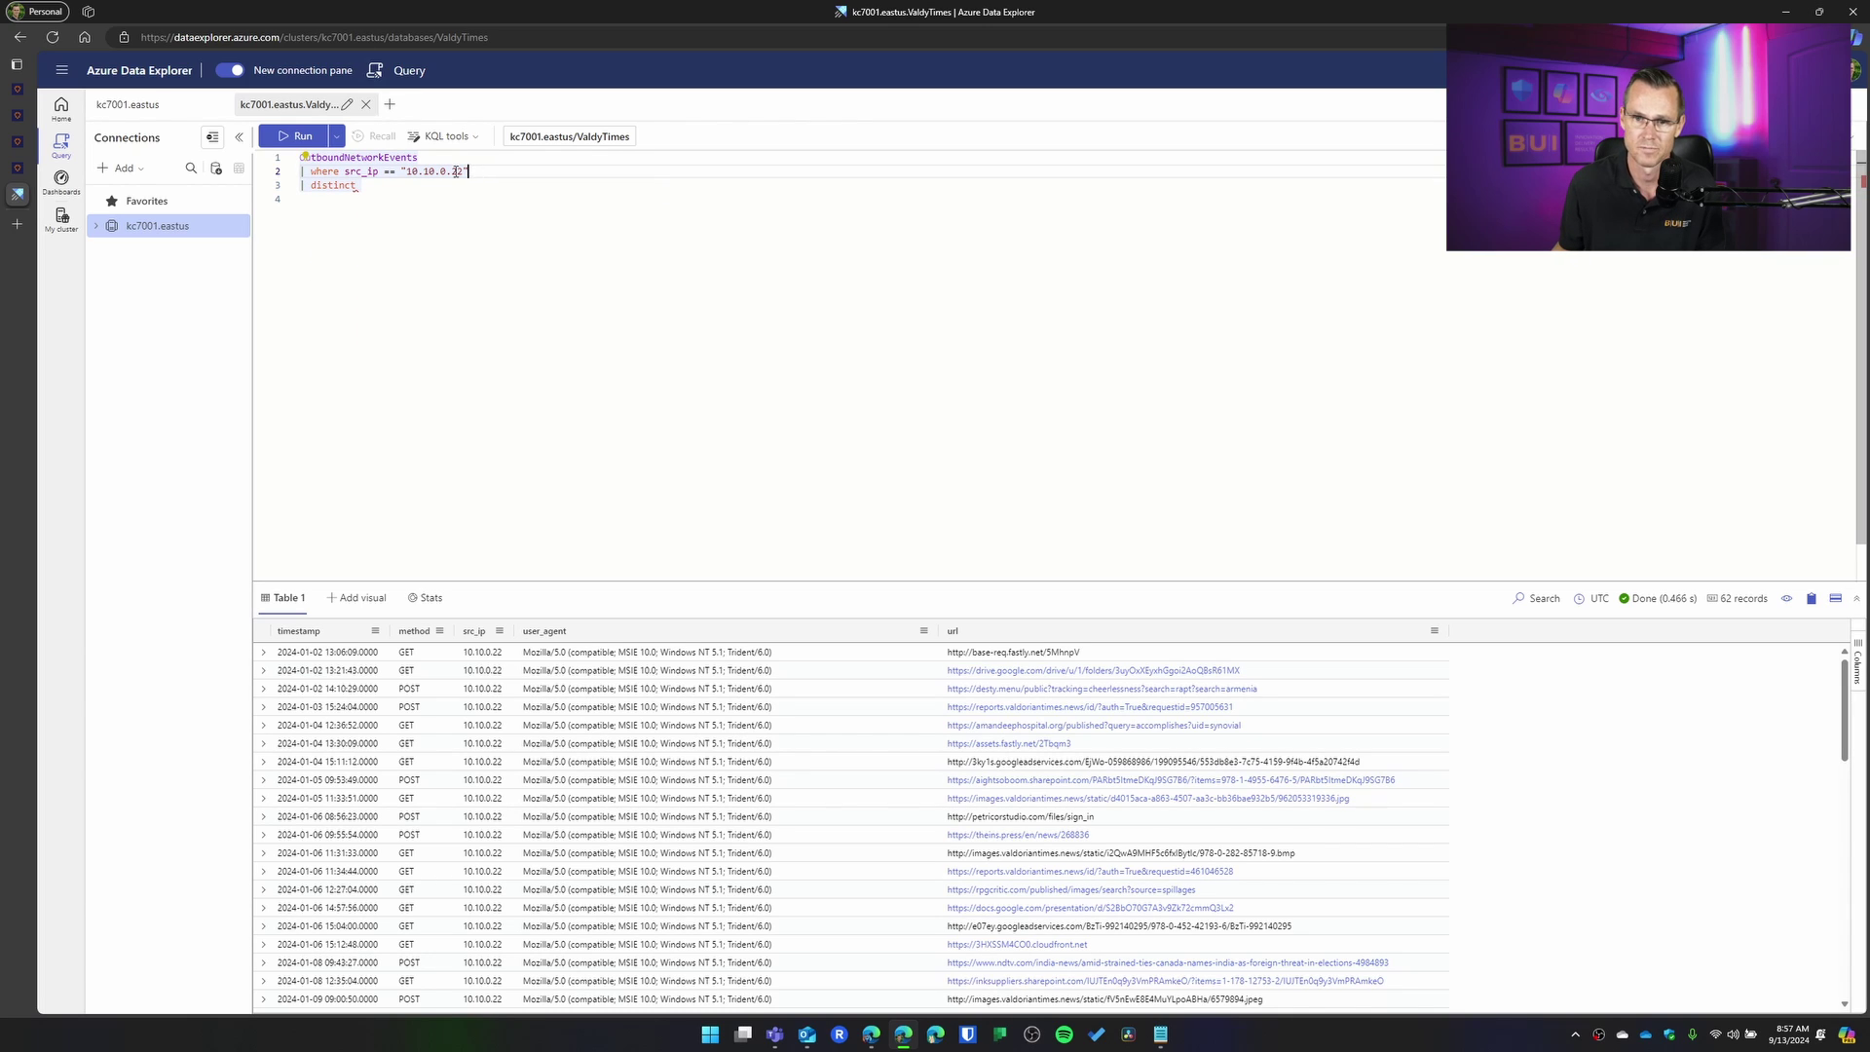
left_click(413, 184)
type("url")
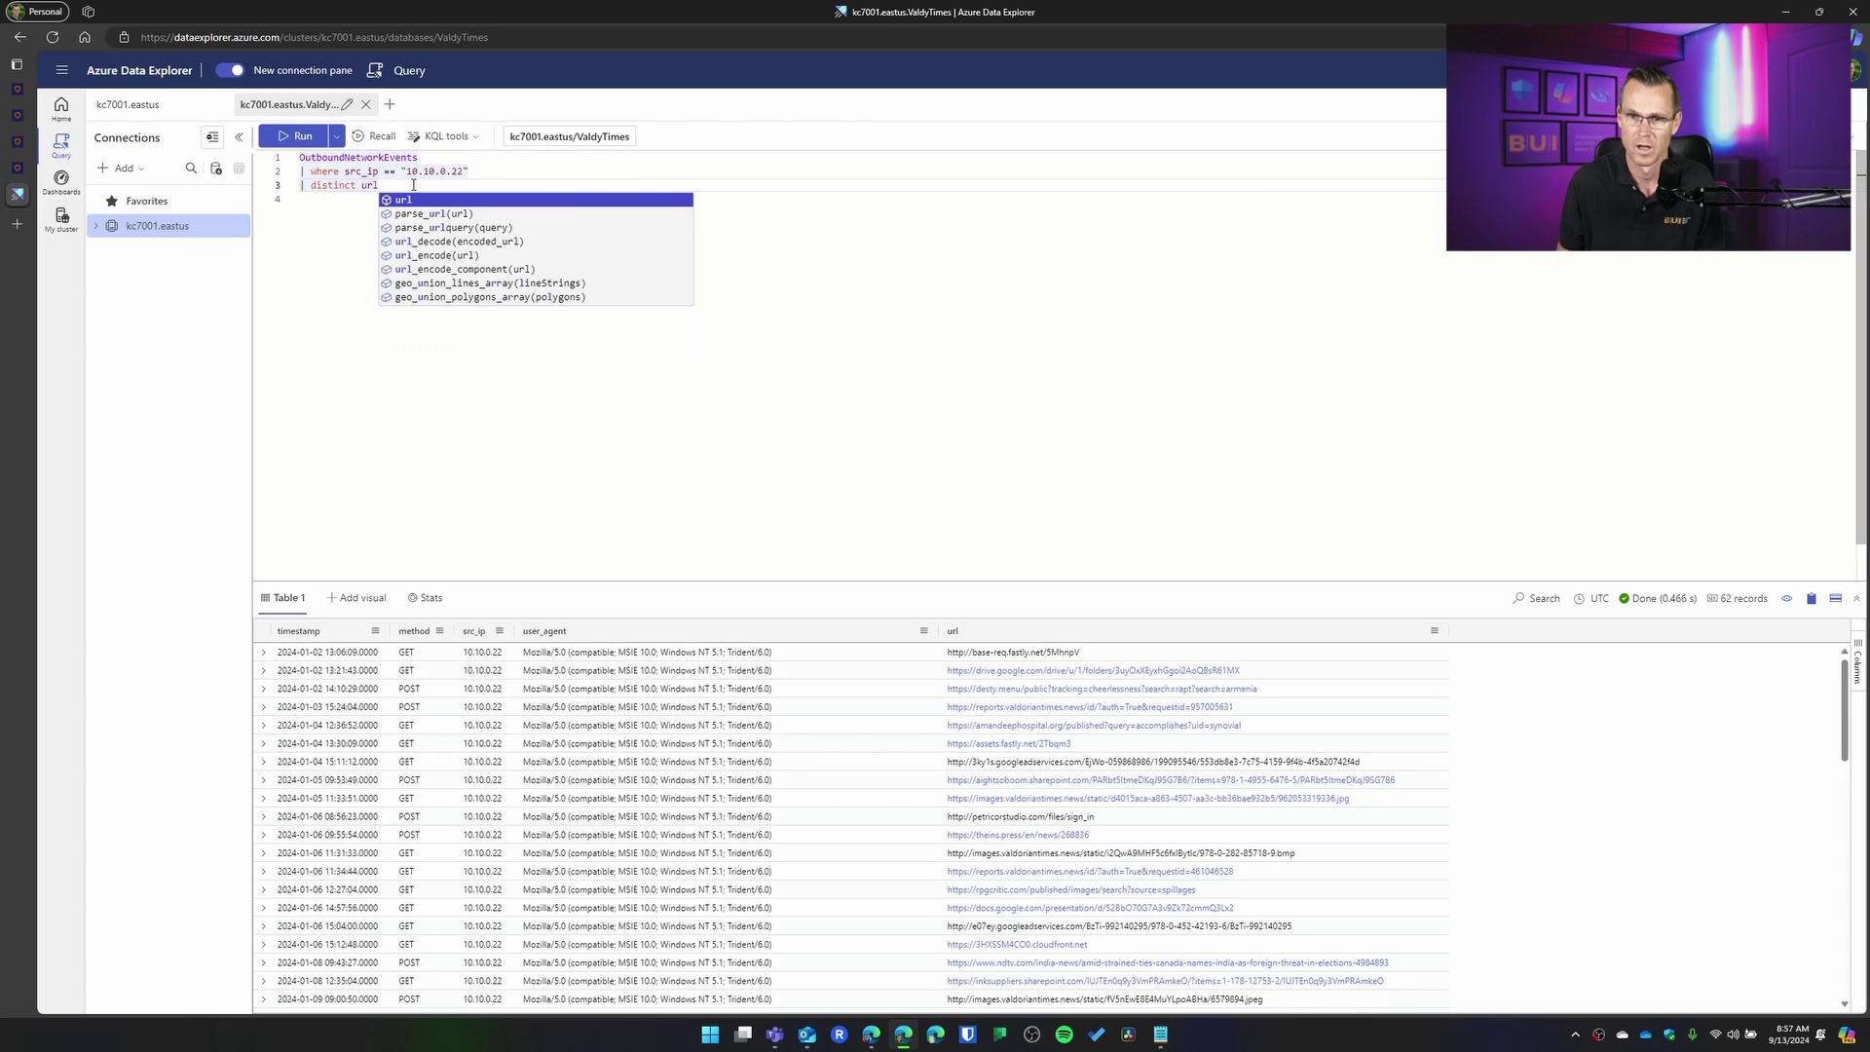
left_click(300, 140)
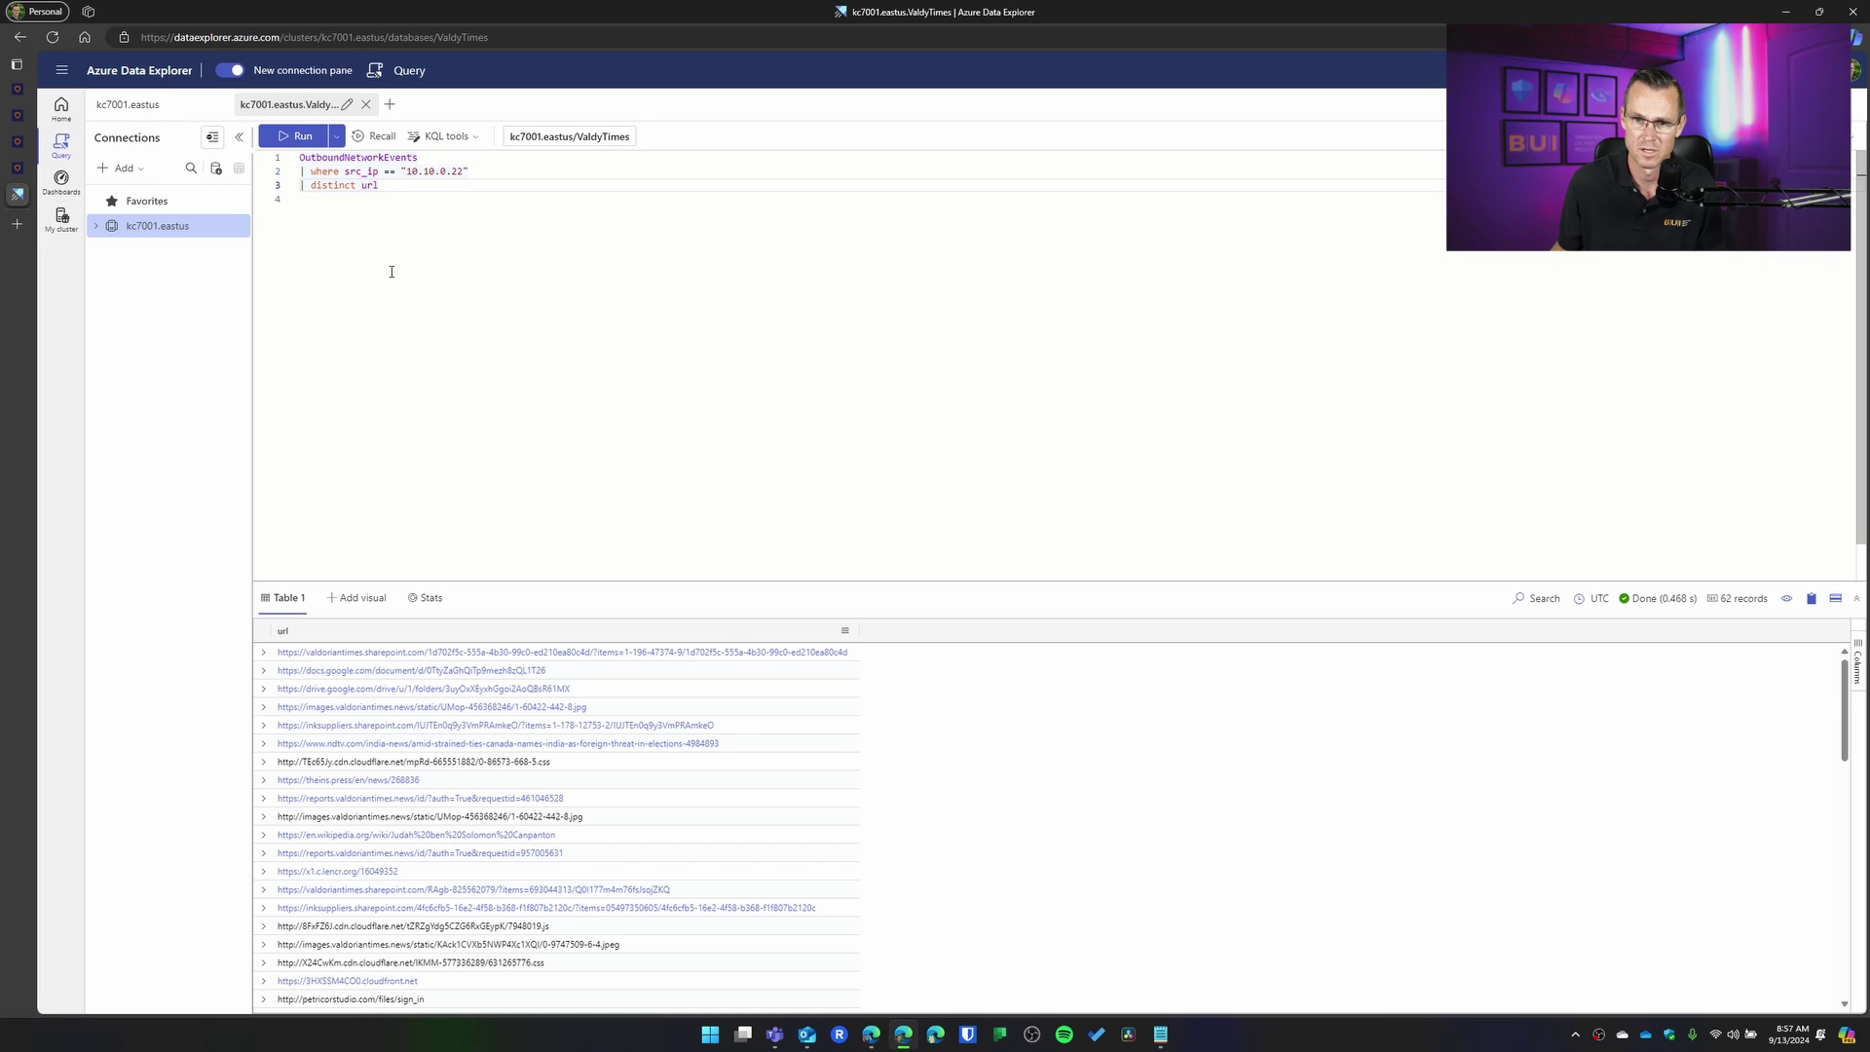
key("alt+Tab")
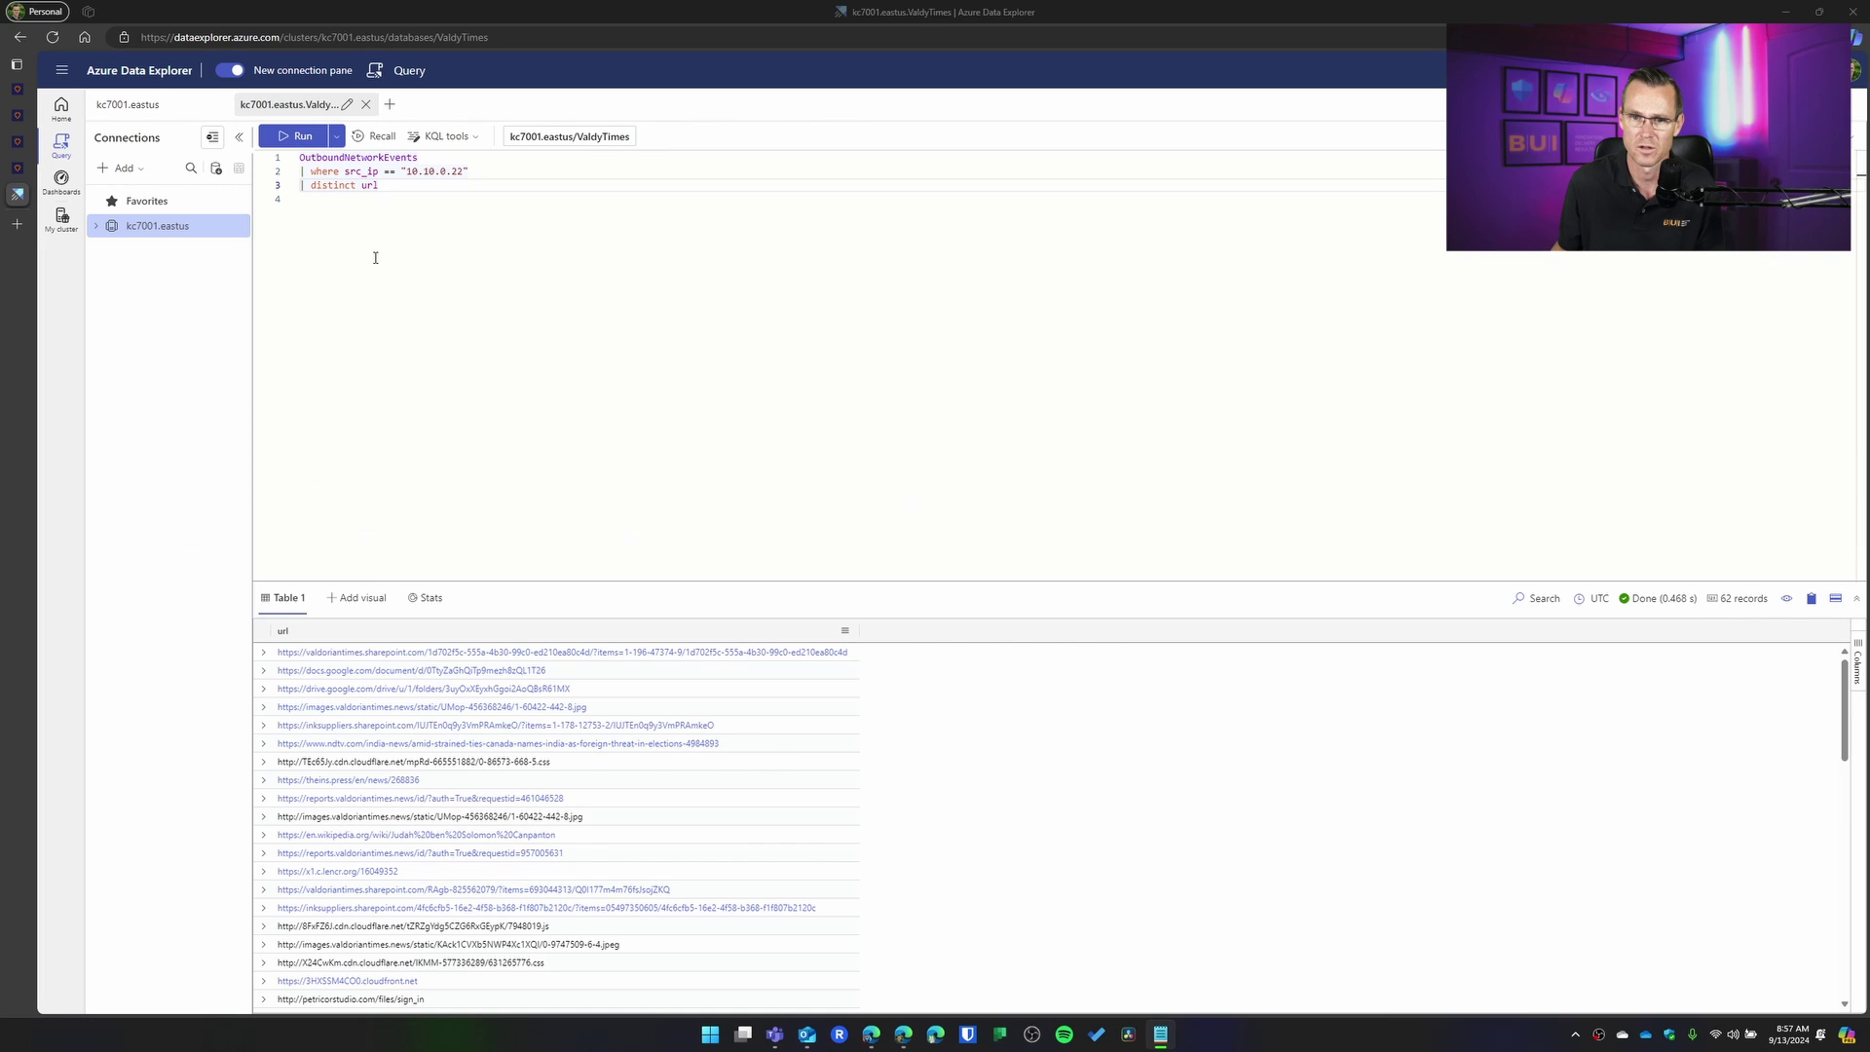
left_click(88, 165)
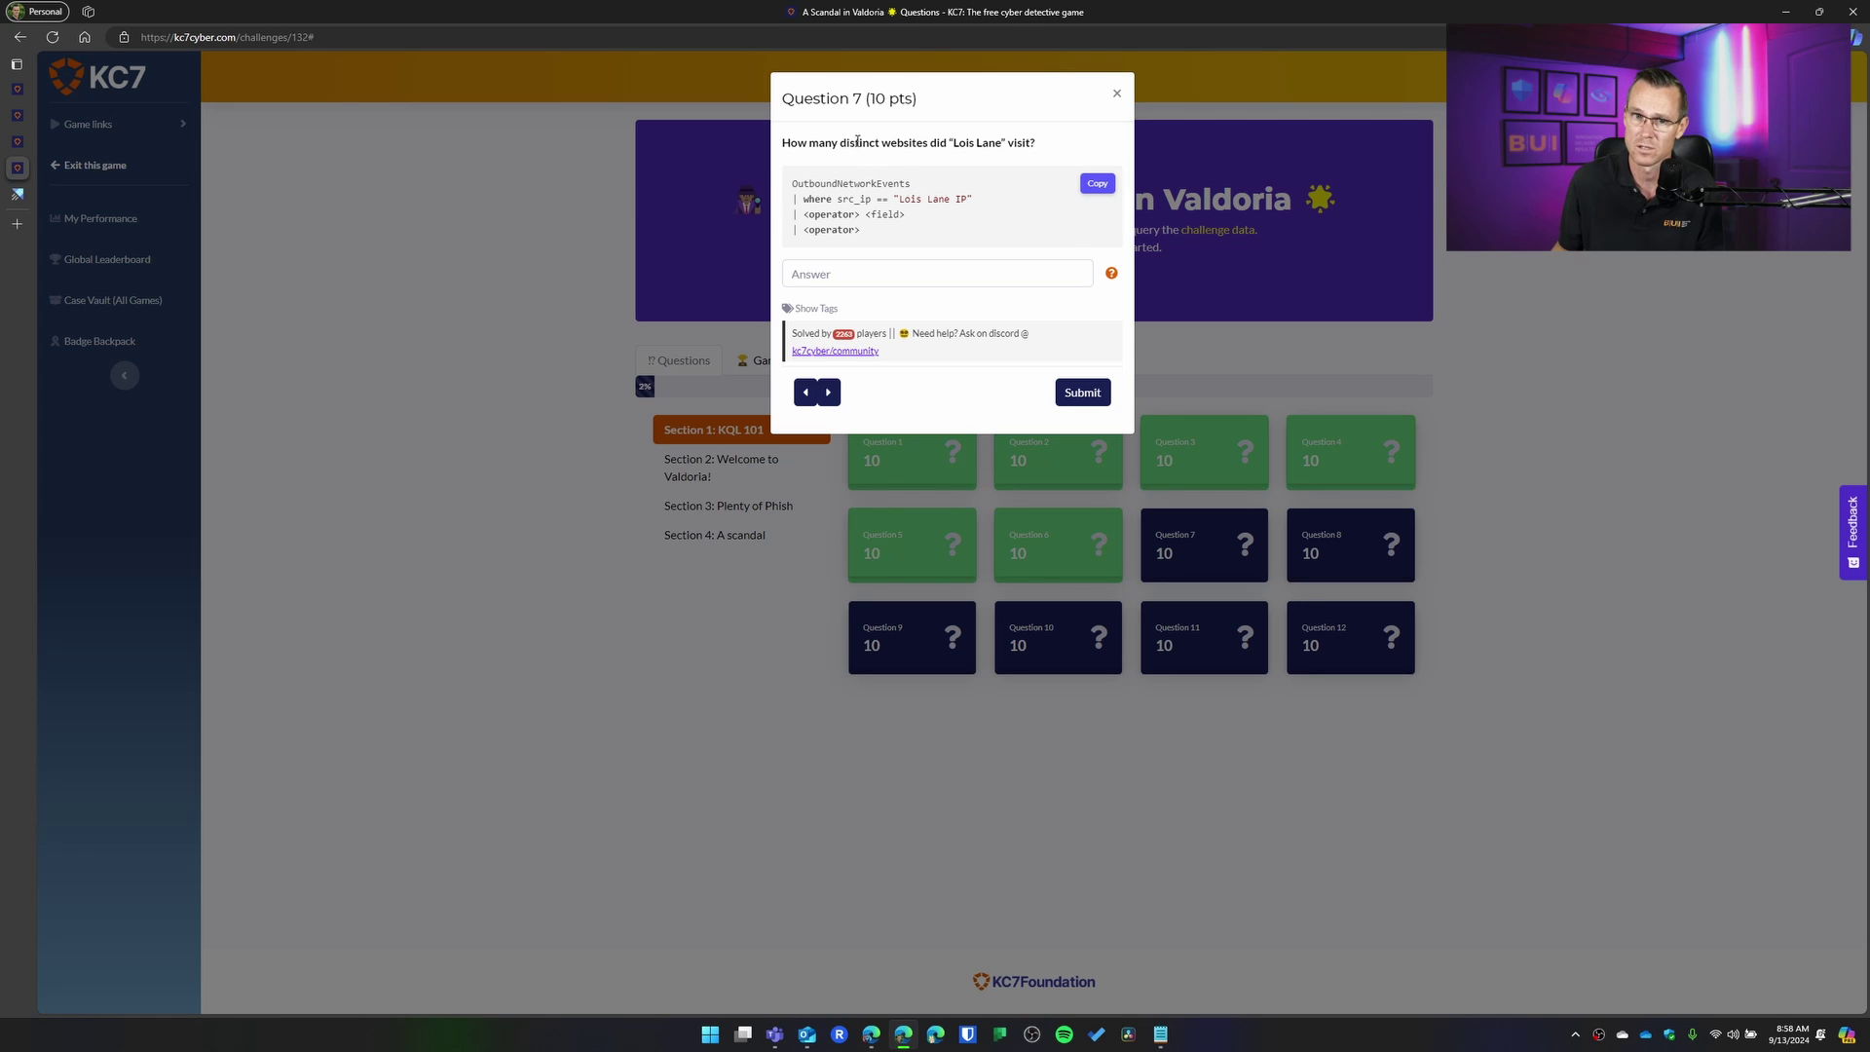
mouse_move(16, 190)
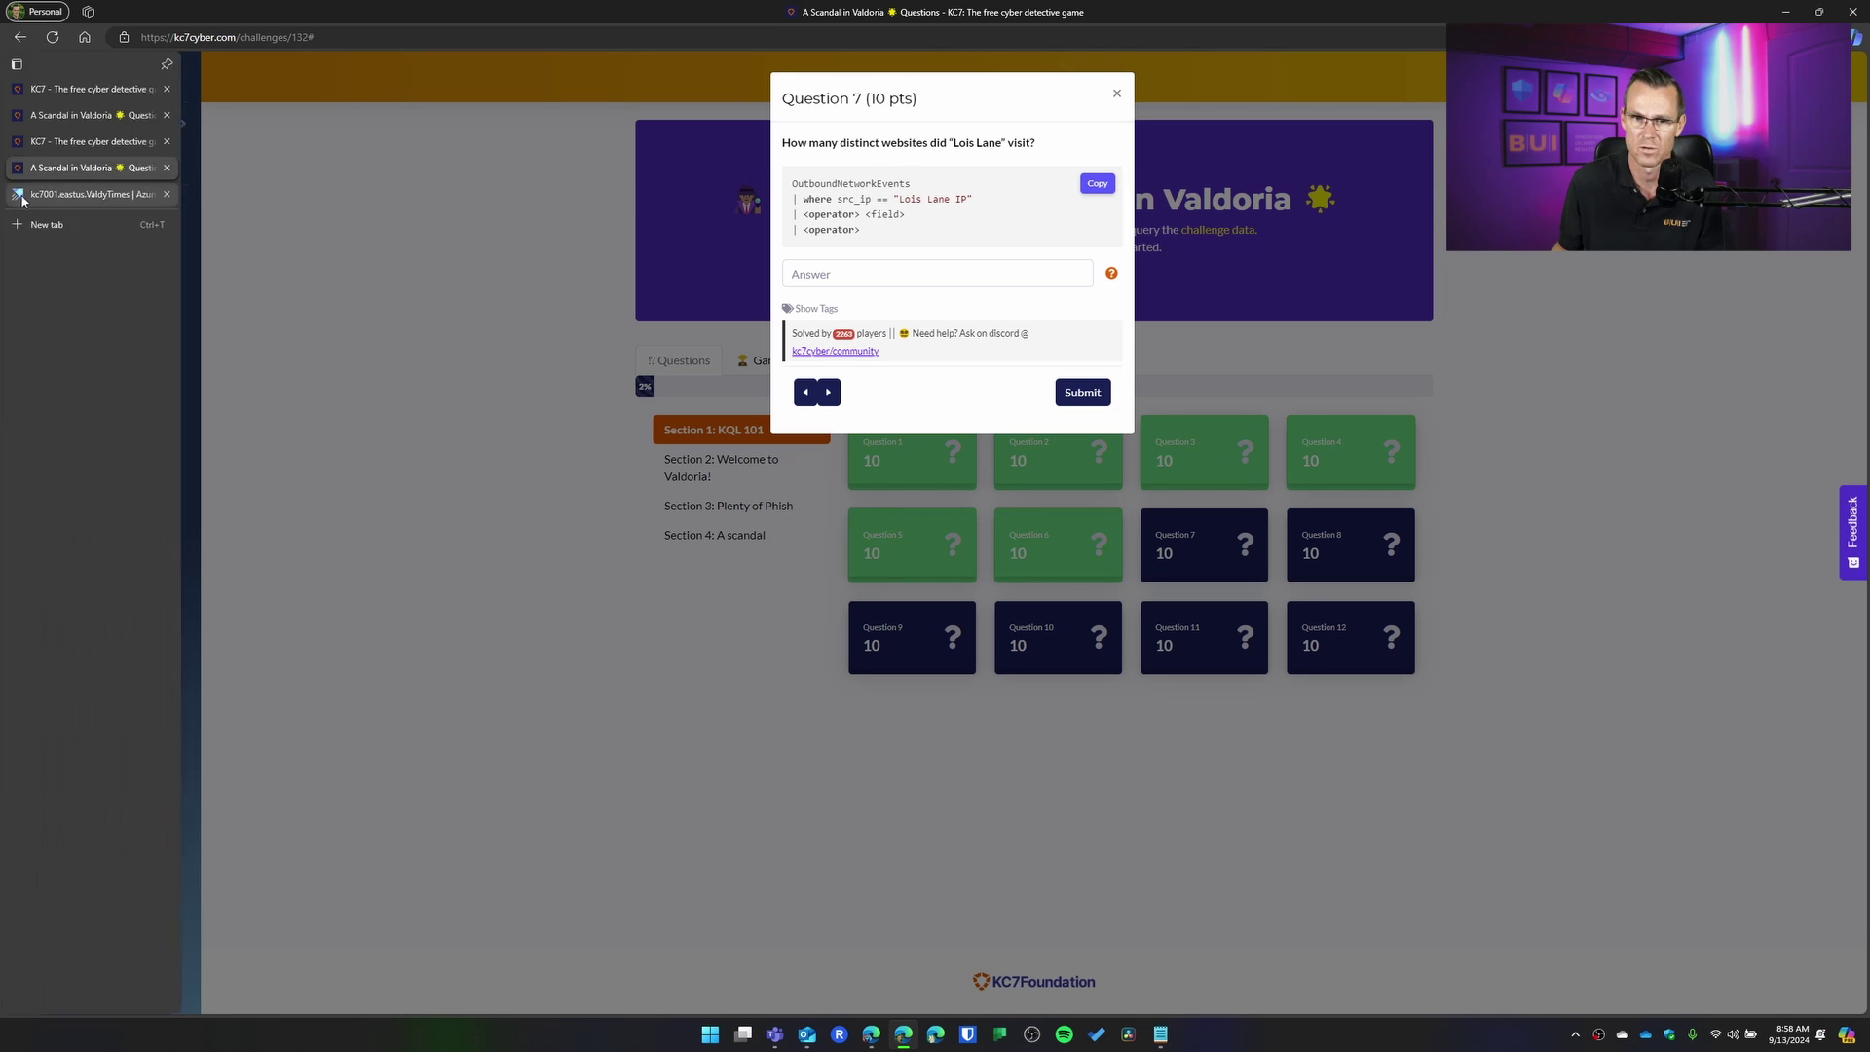
Step: Append '| count' to the distinct url query and run it, returning 62
left_click(43, 191)
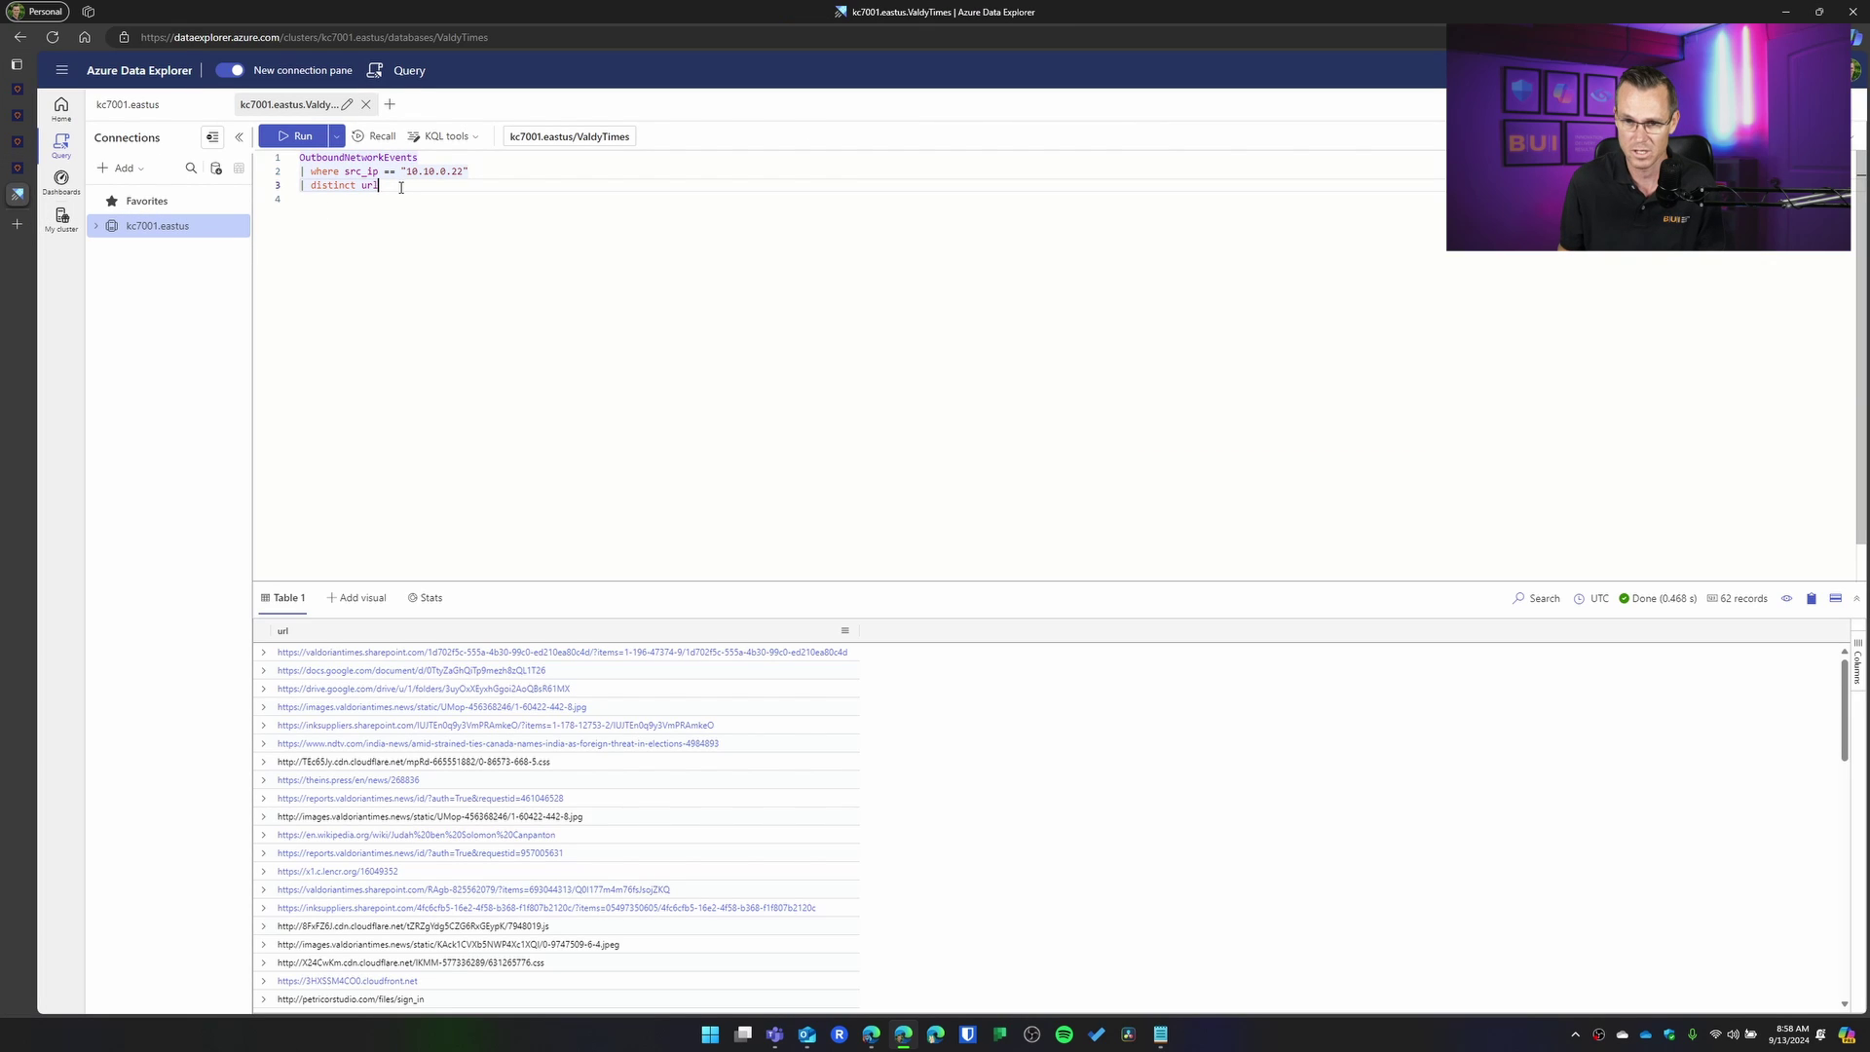
type("|")
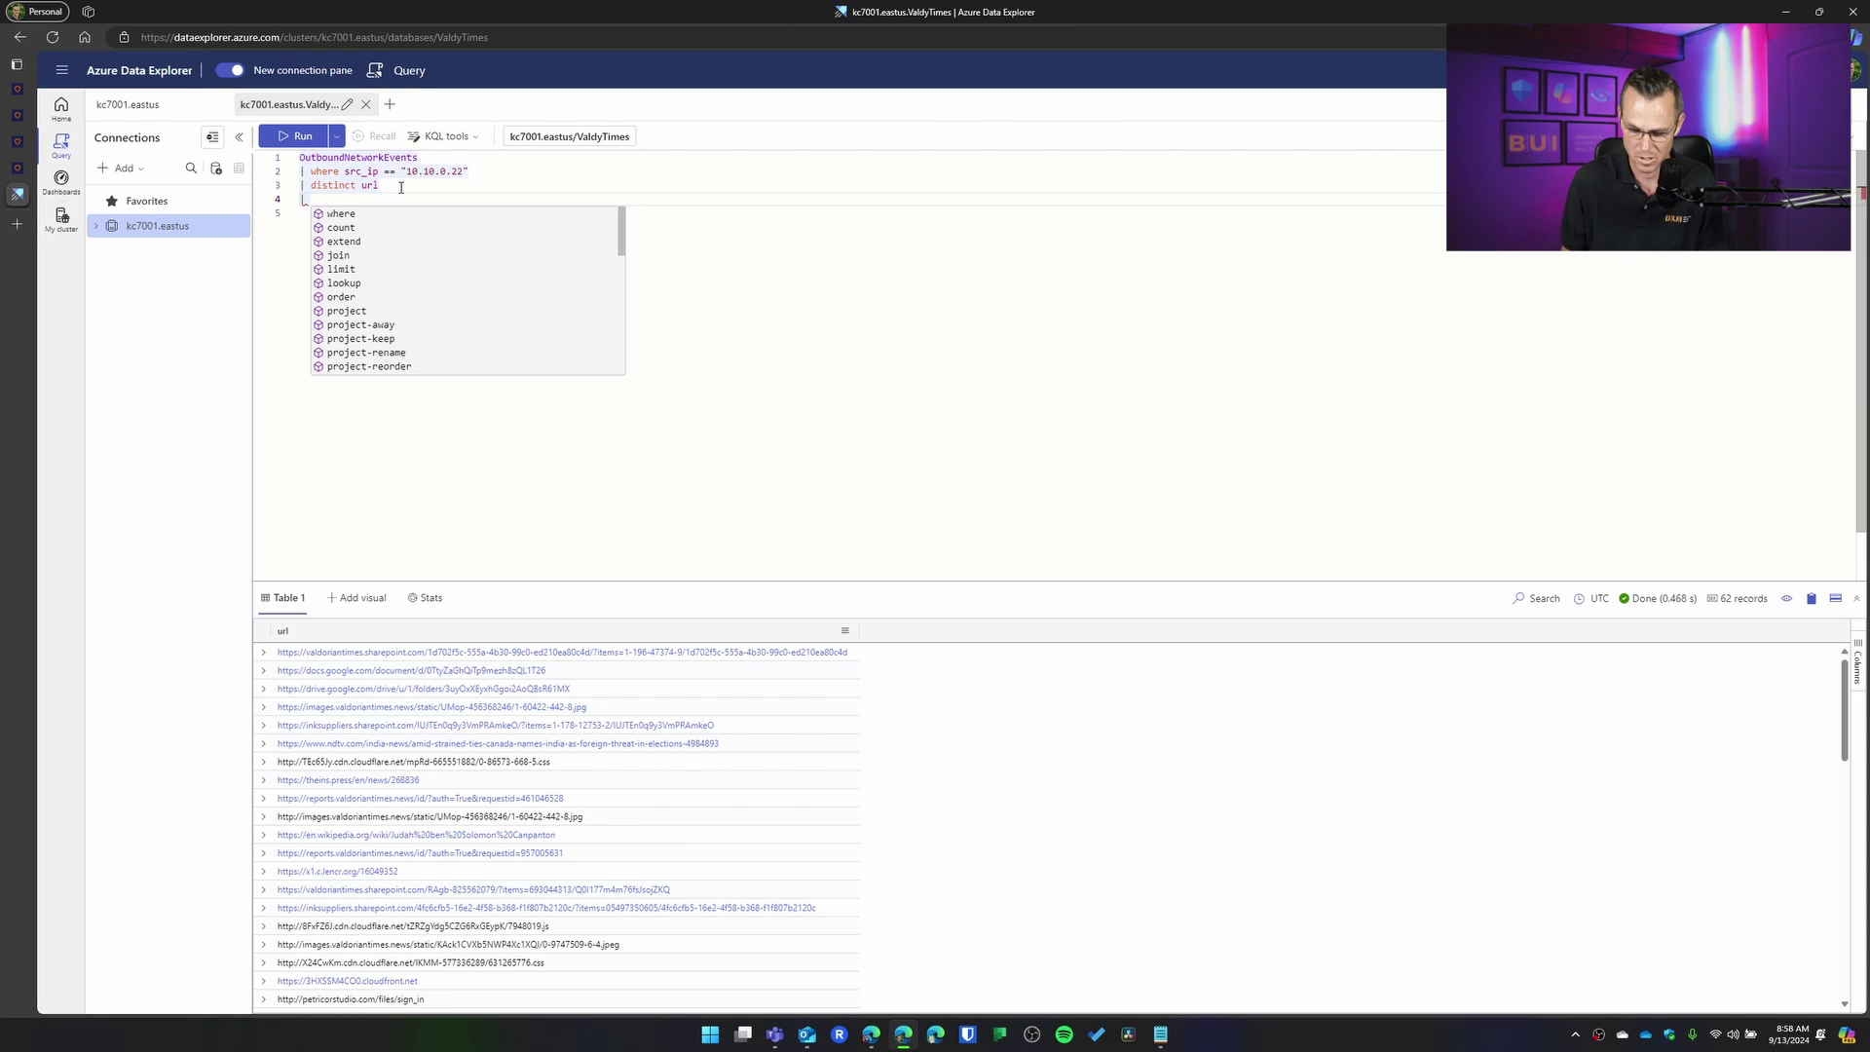
type(" count")
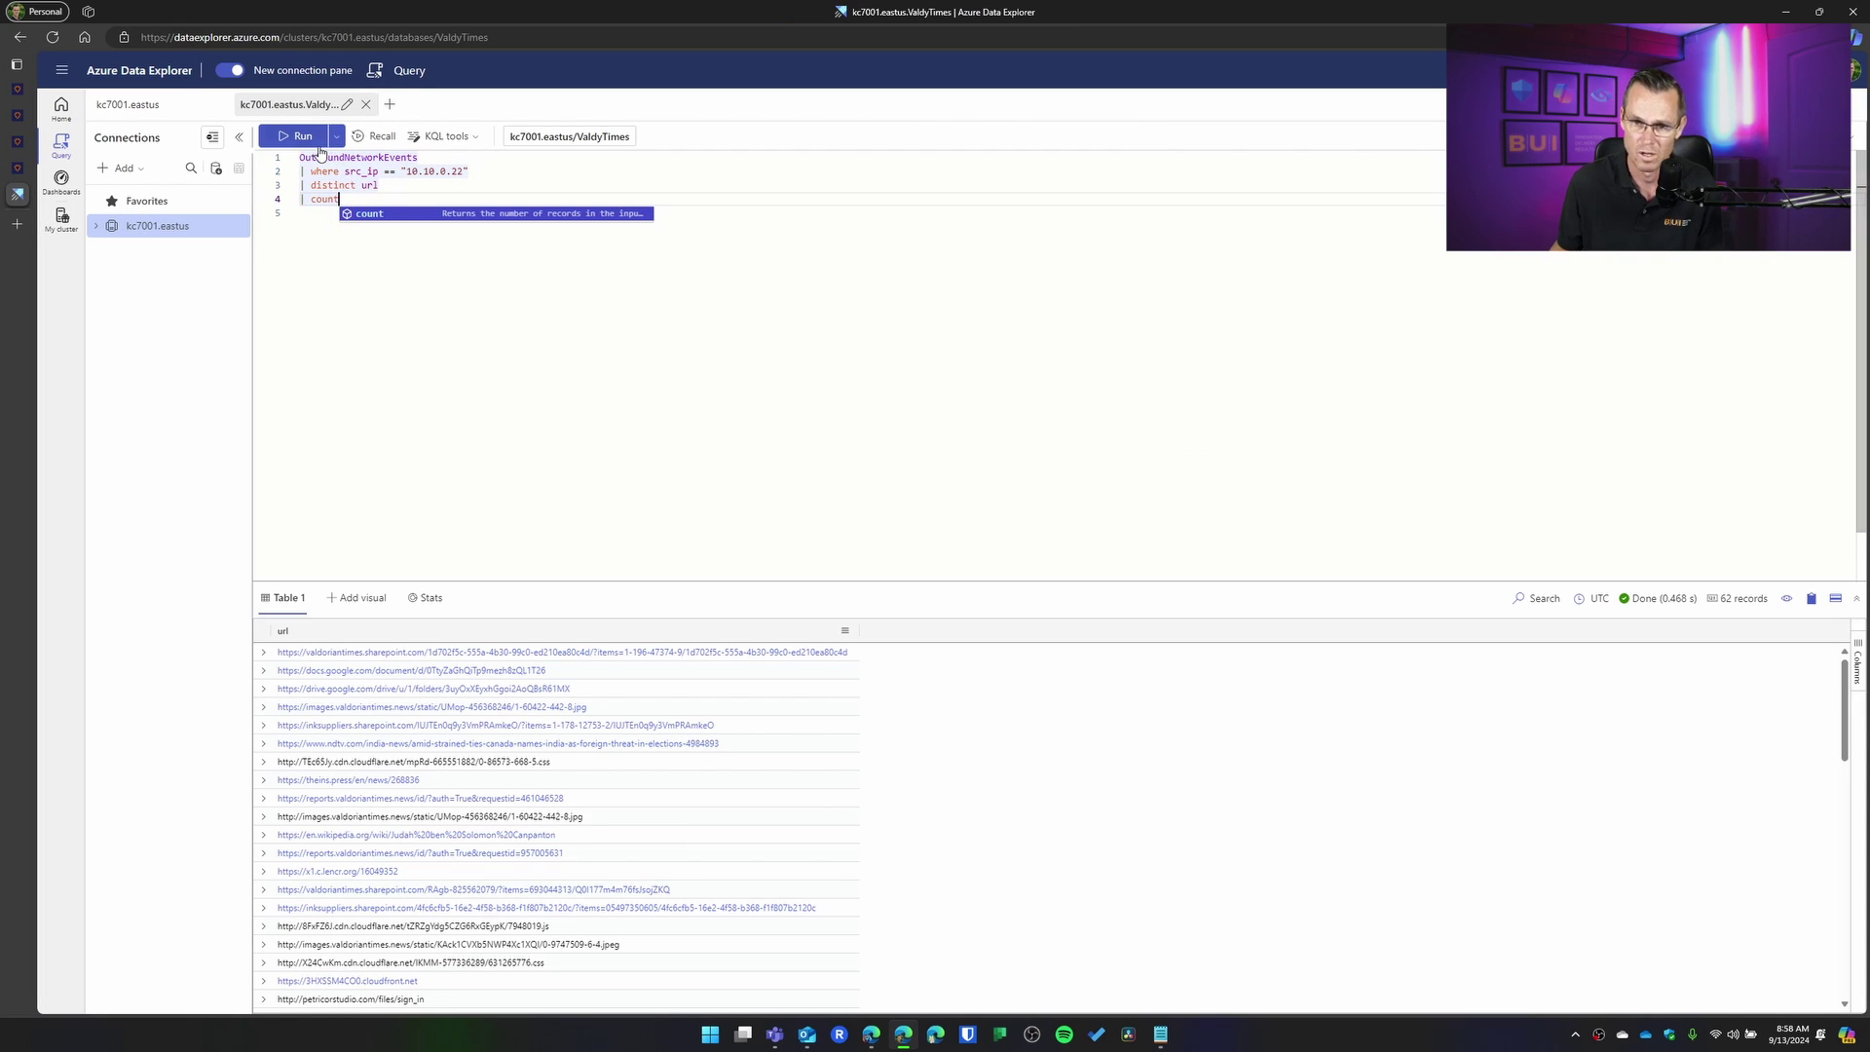
left_click(310, 140)
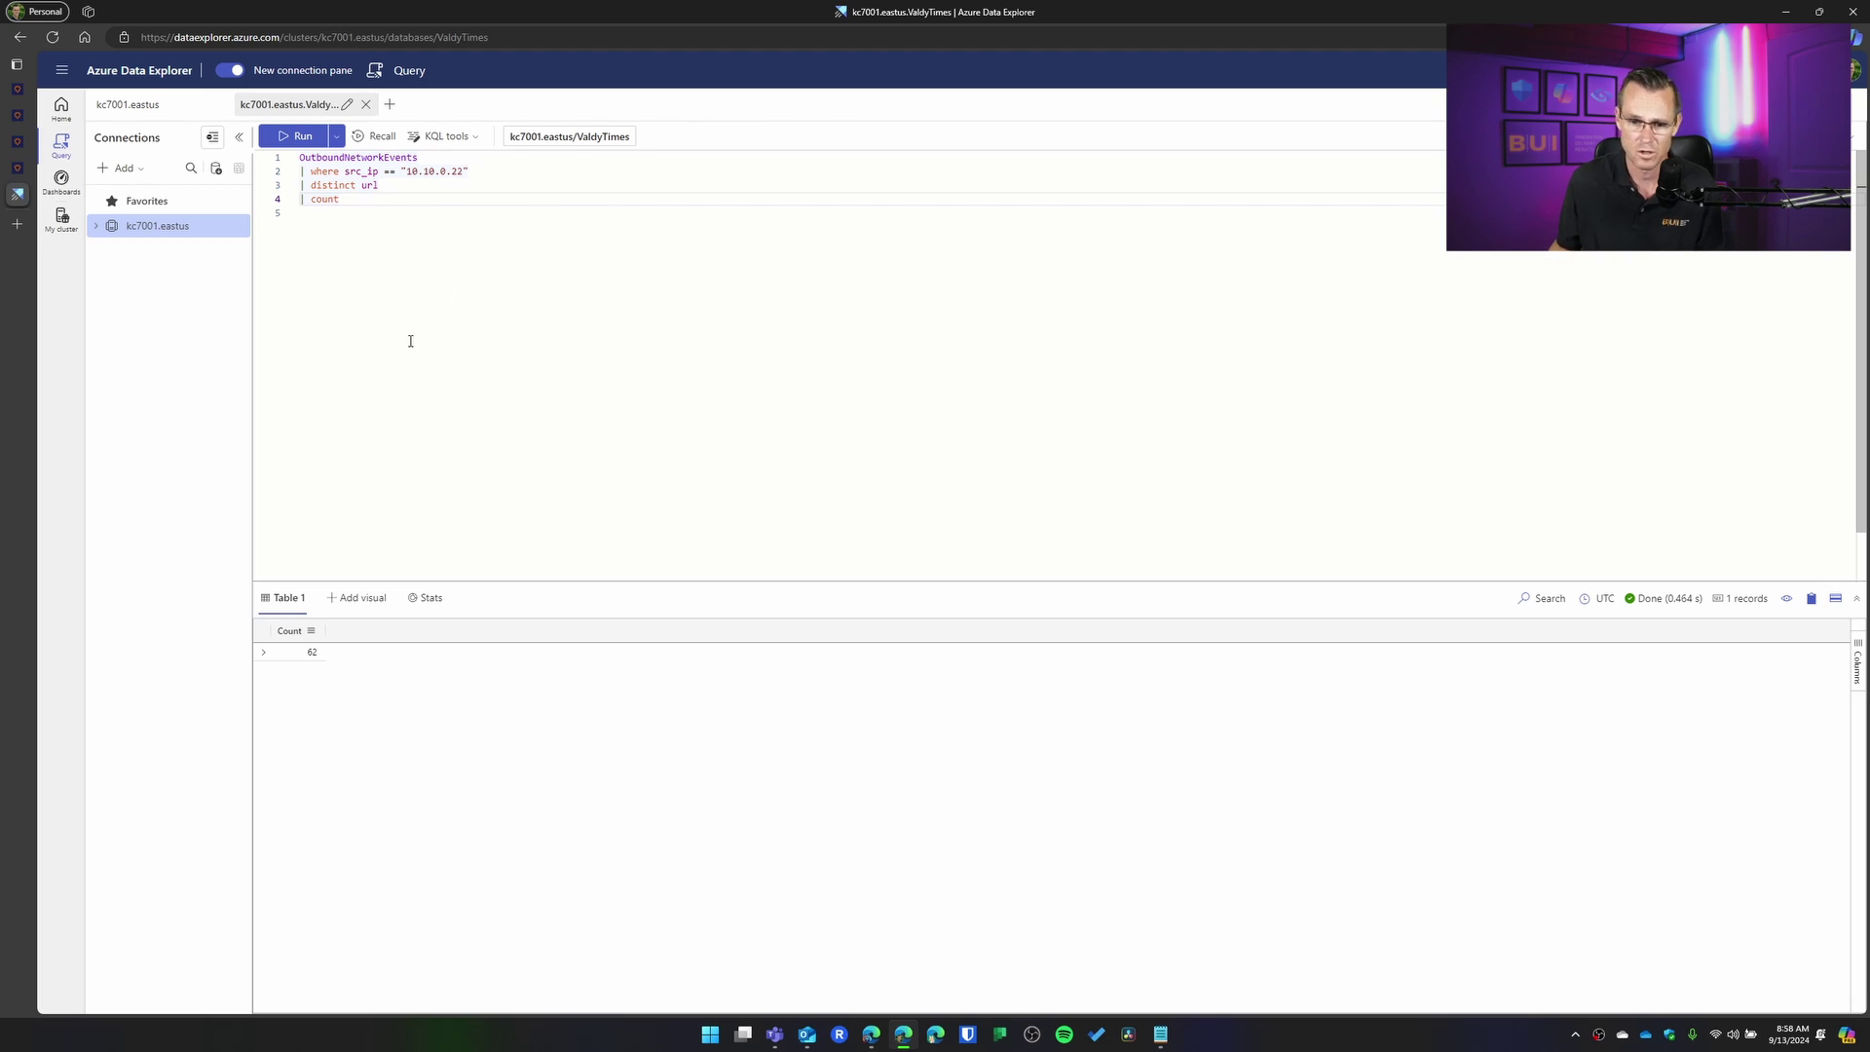
Step: Submit 62 as Question 7's answer and close the Question 8 dialog
left_click(73, 166)
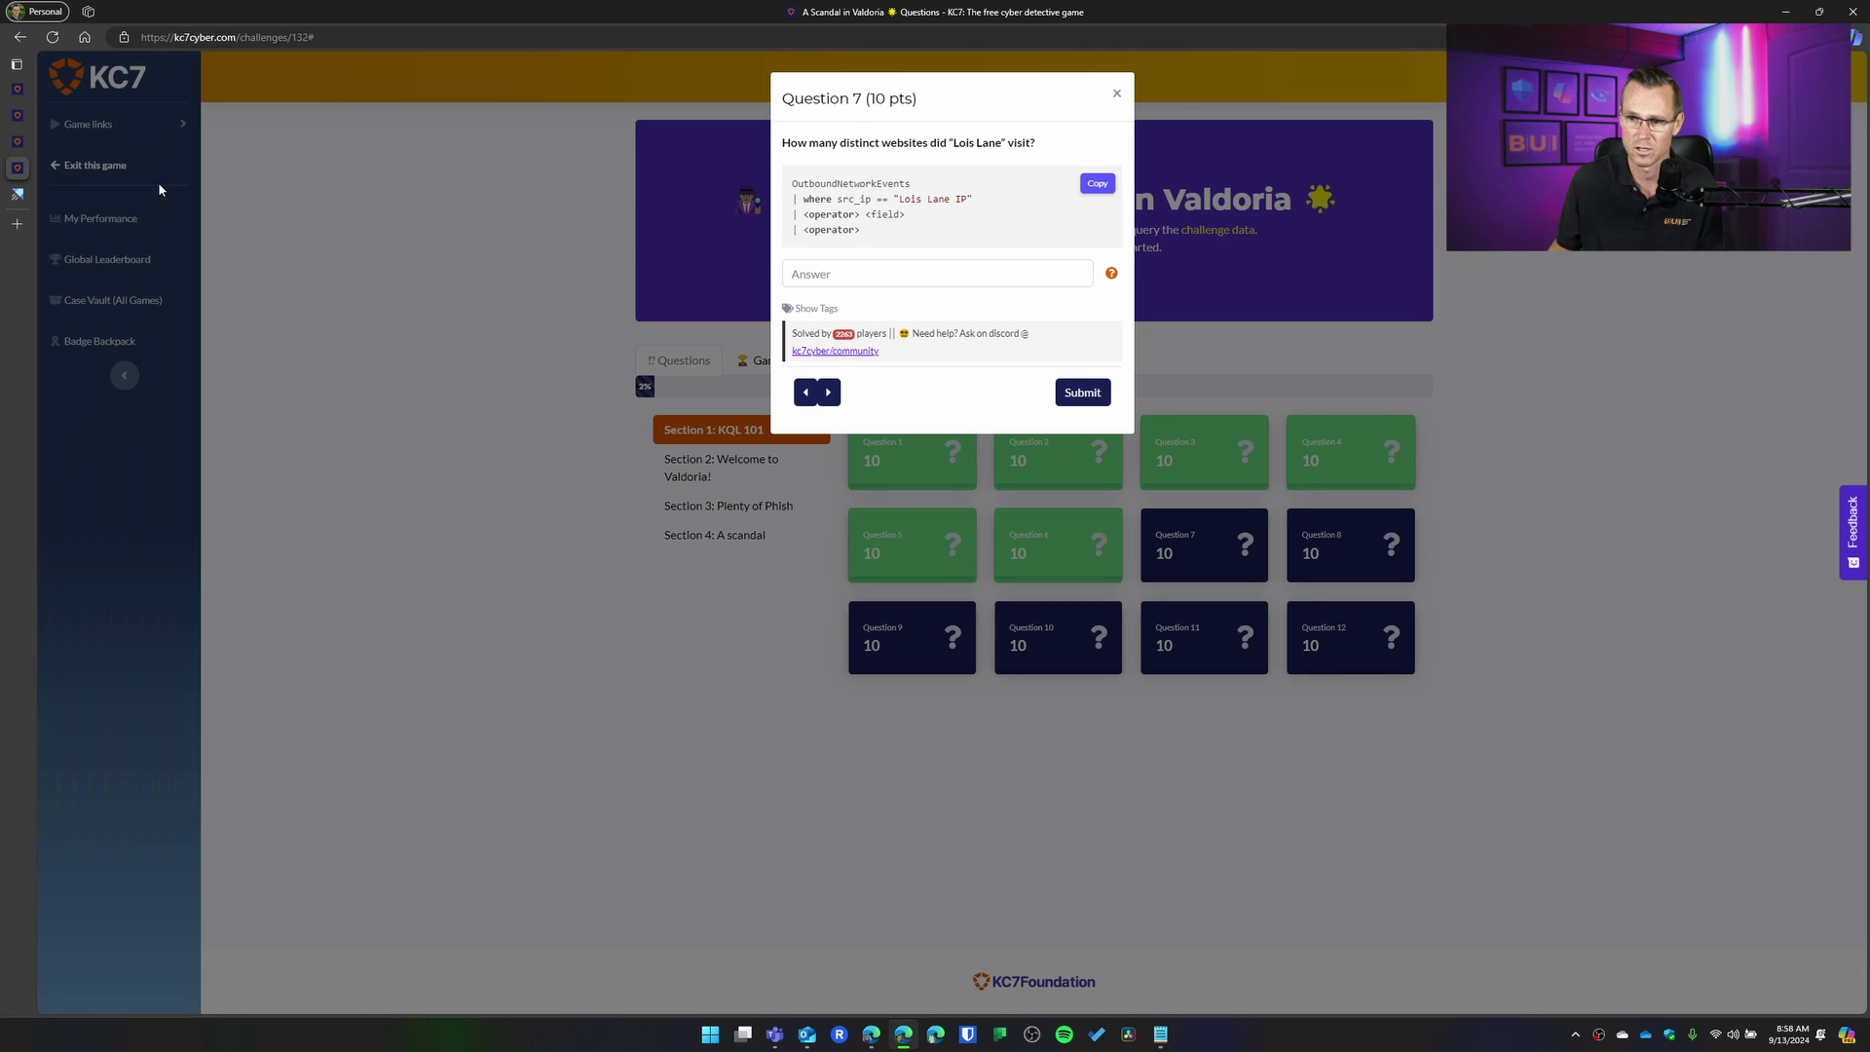
left_click(855, 277)
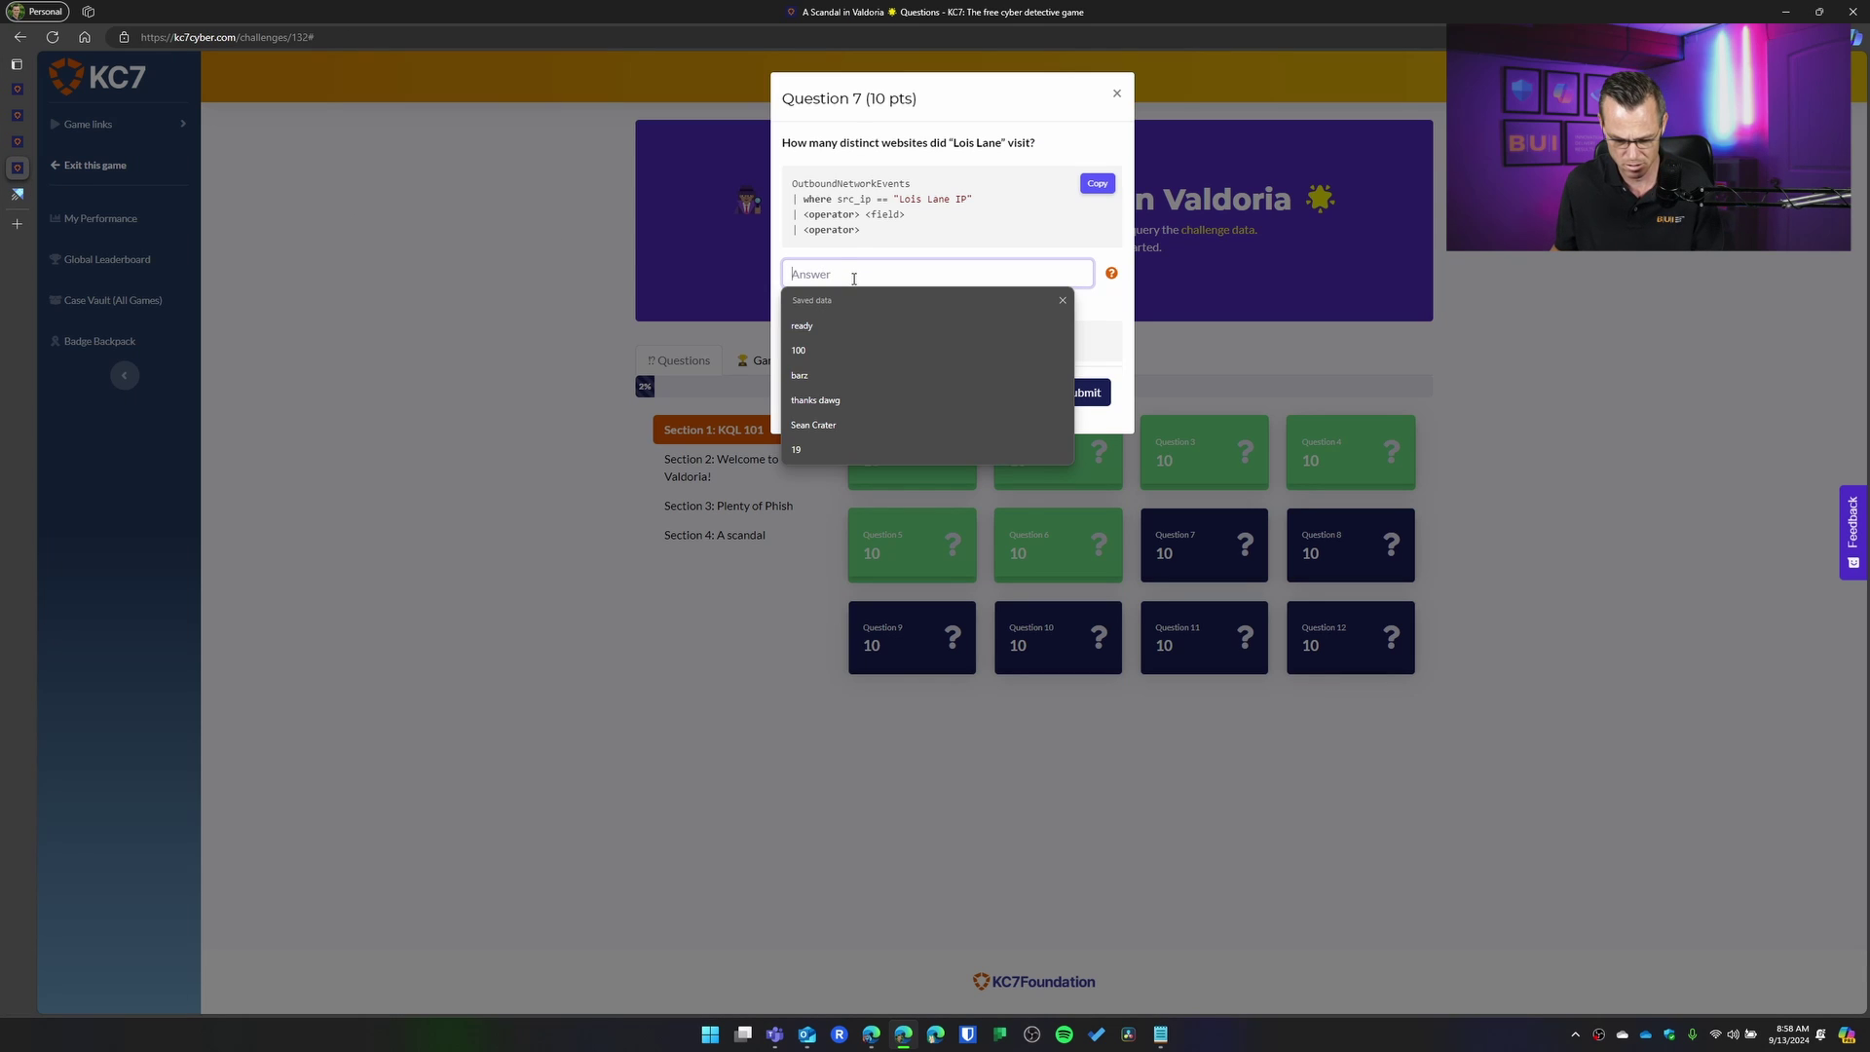
type("62")
left_click(1080, 392)
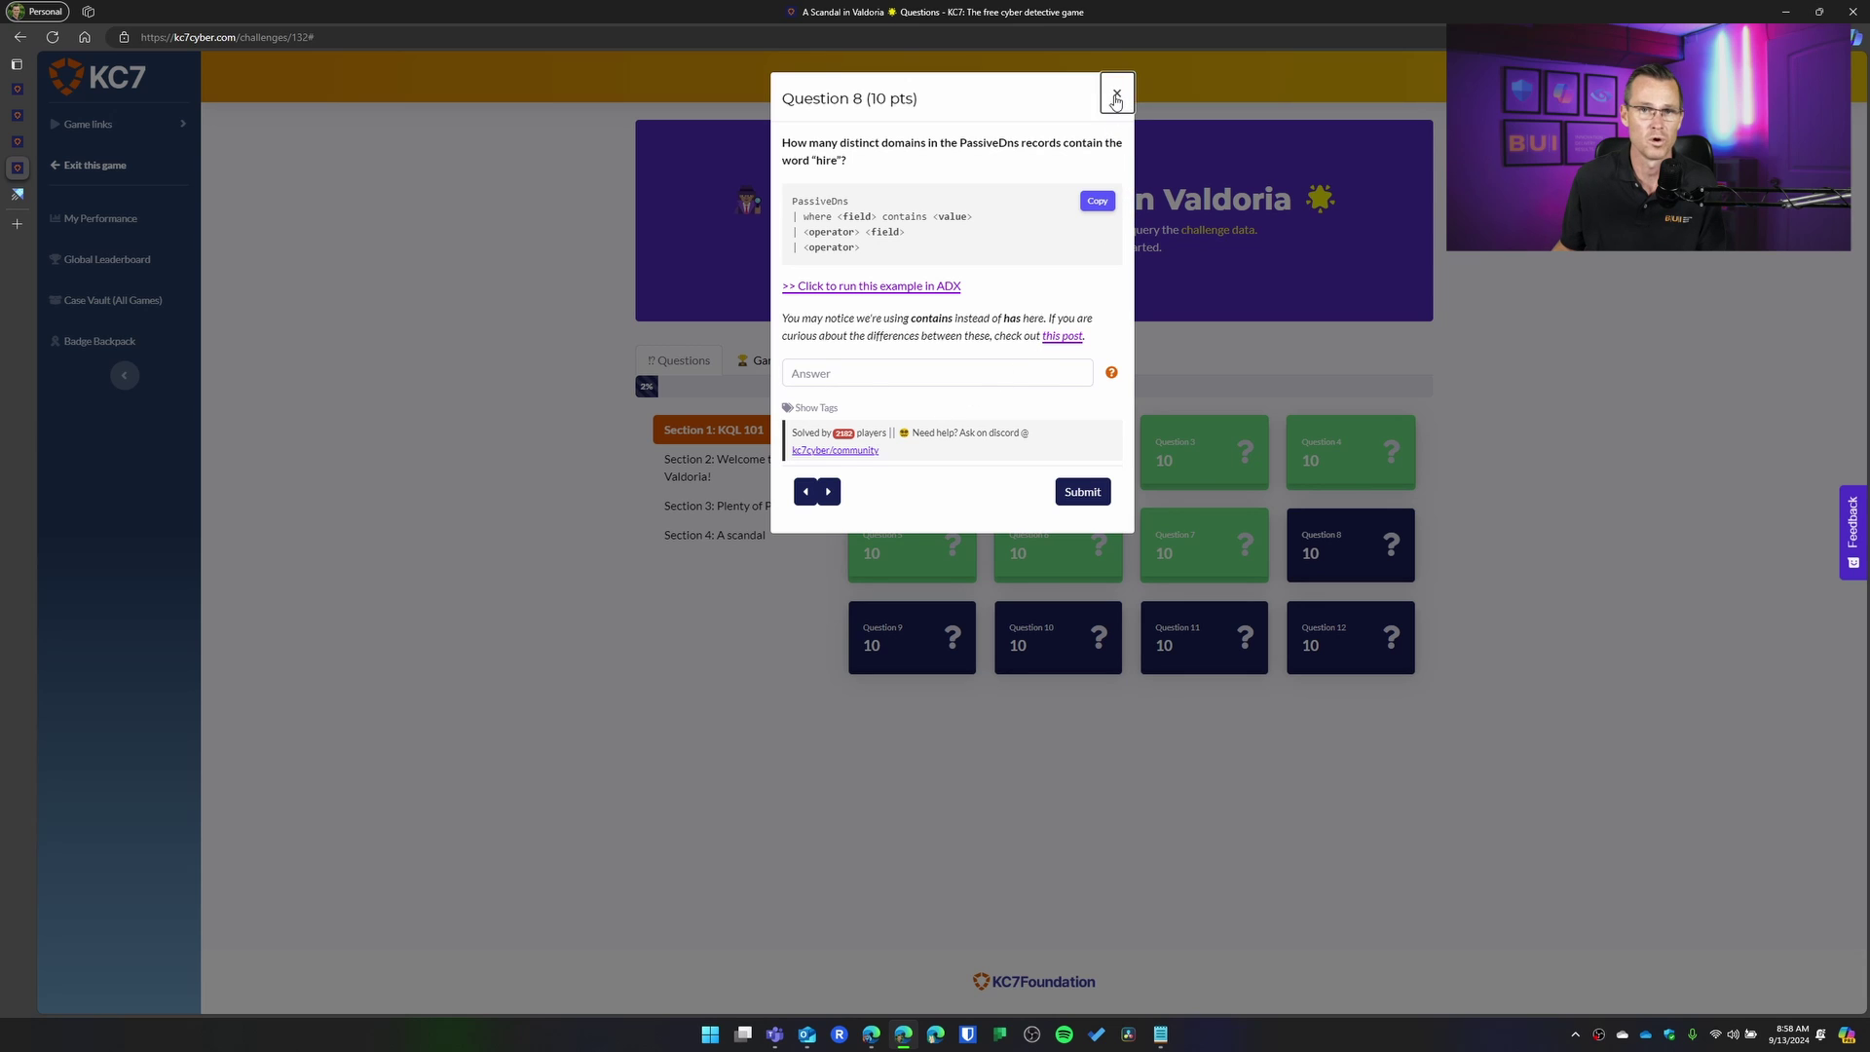
left_click(1116, 92)
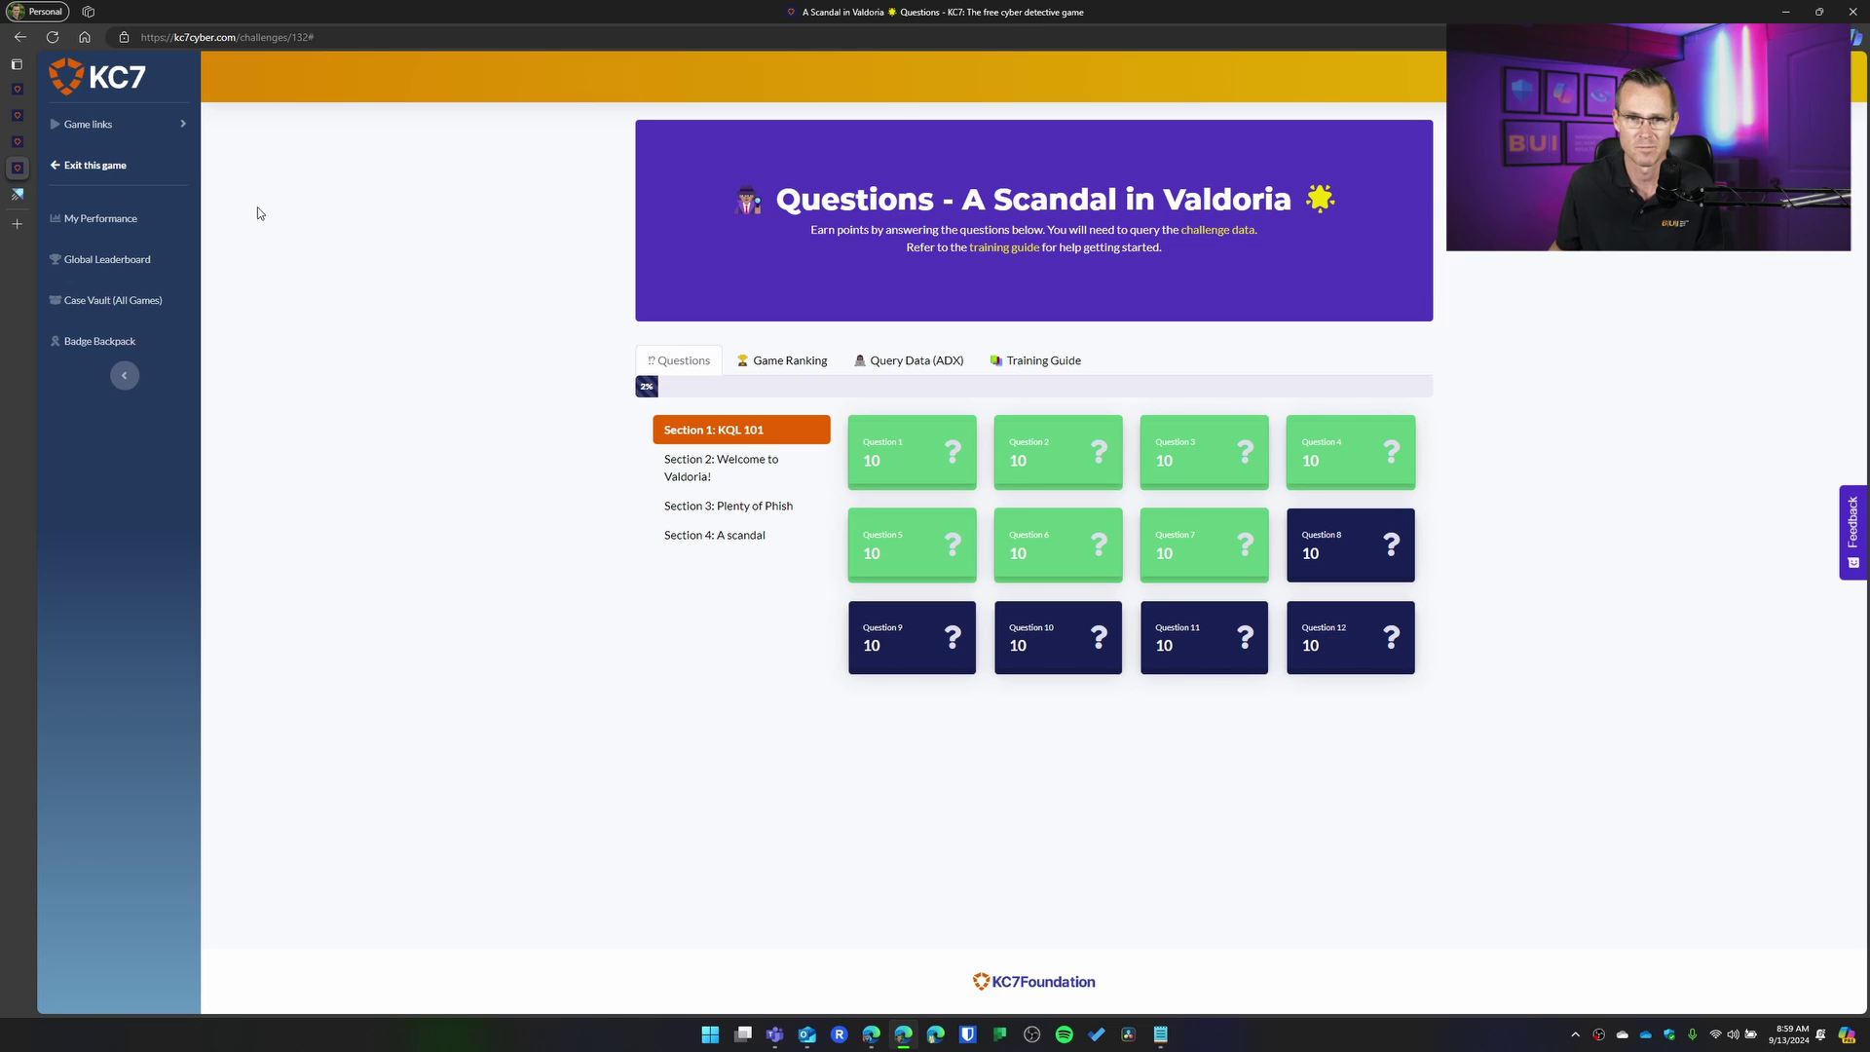
Step: Return to the KC7 homepage and open the Learning Resources modules page
mouse_move(18, 117)
left_click(20, 92)
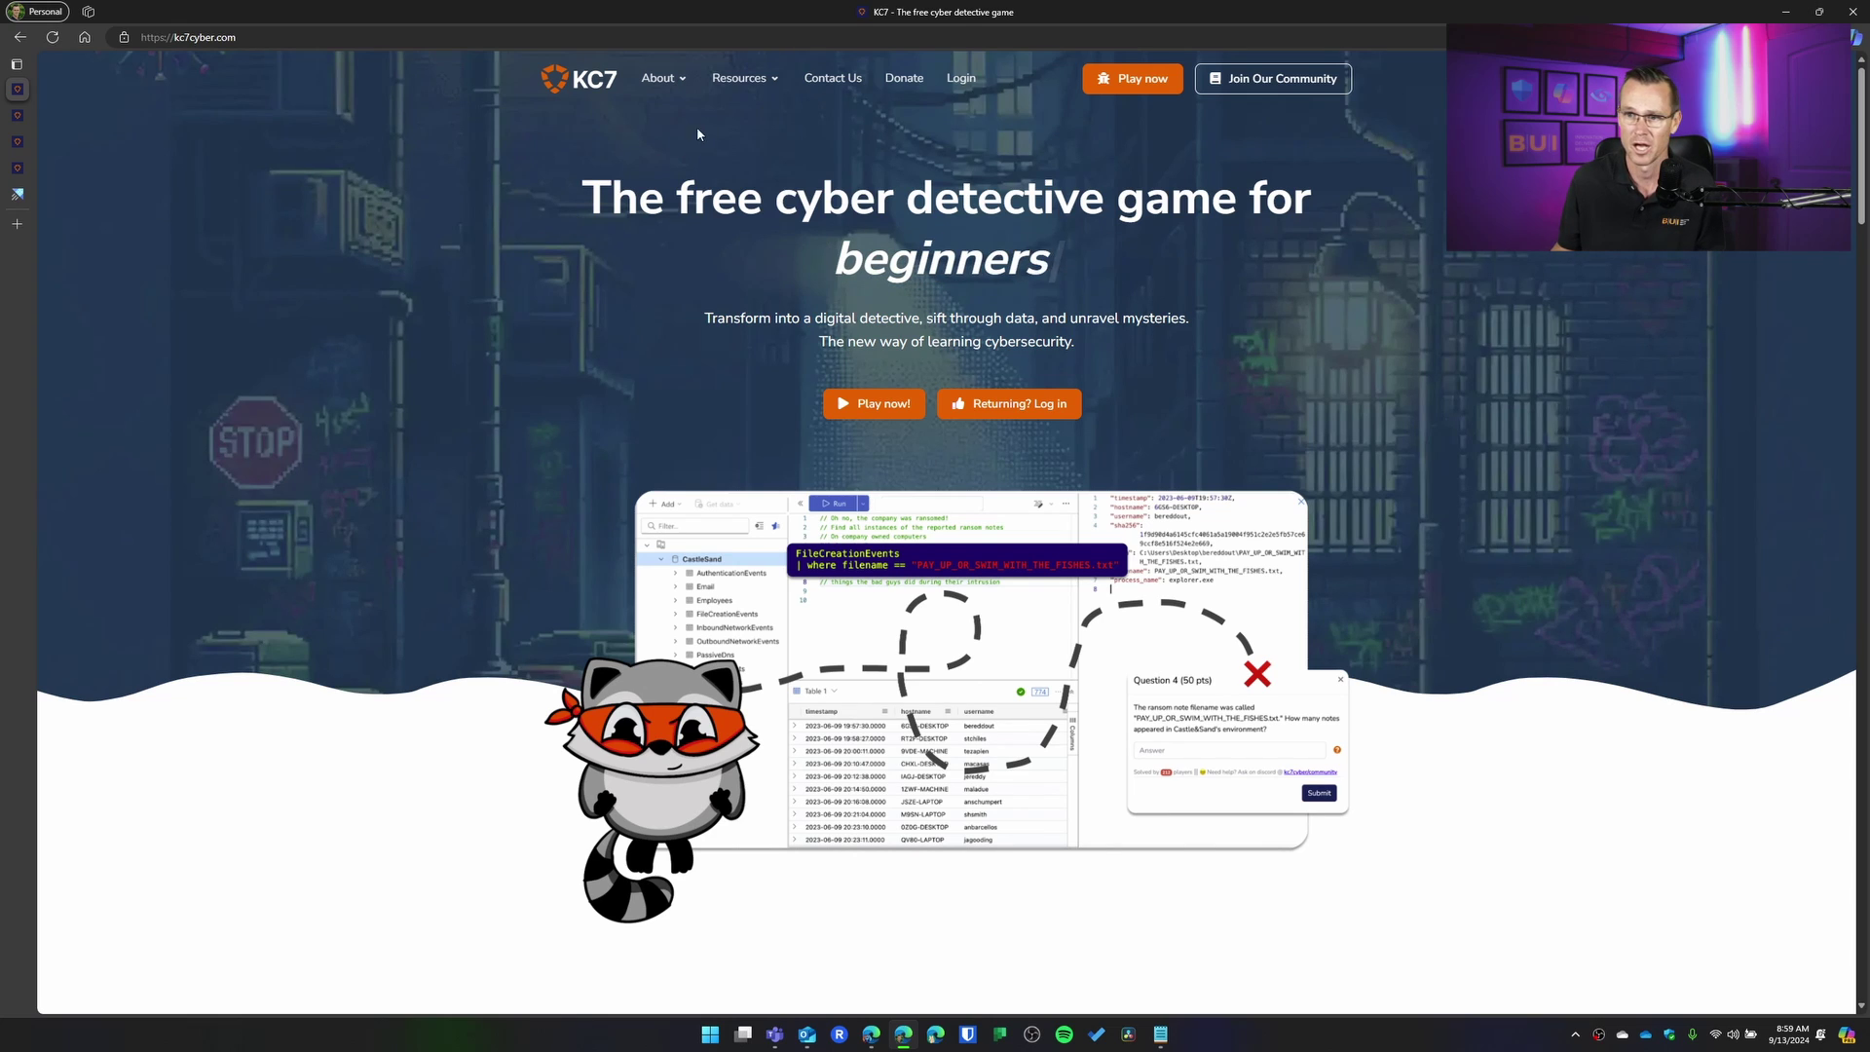
mouse_move(745, 78)
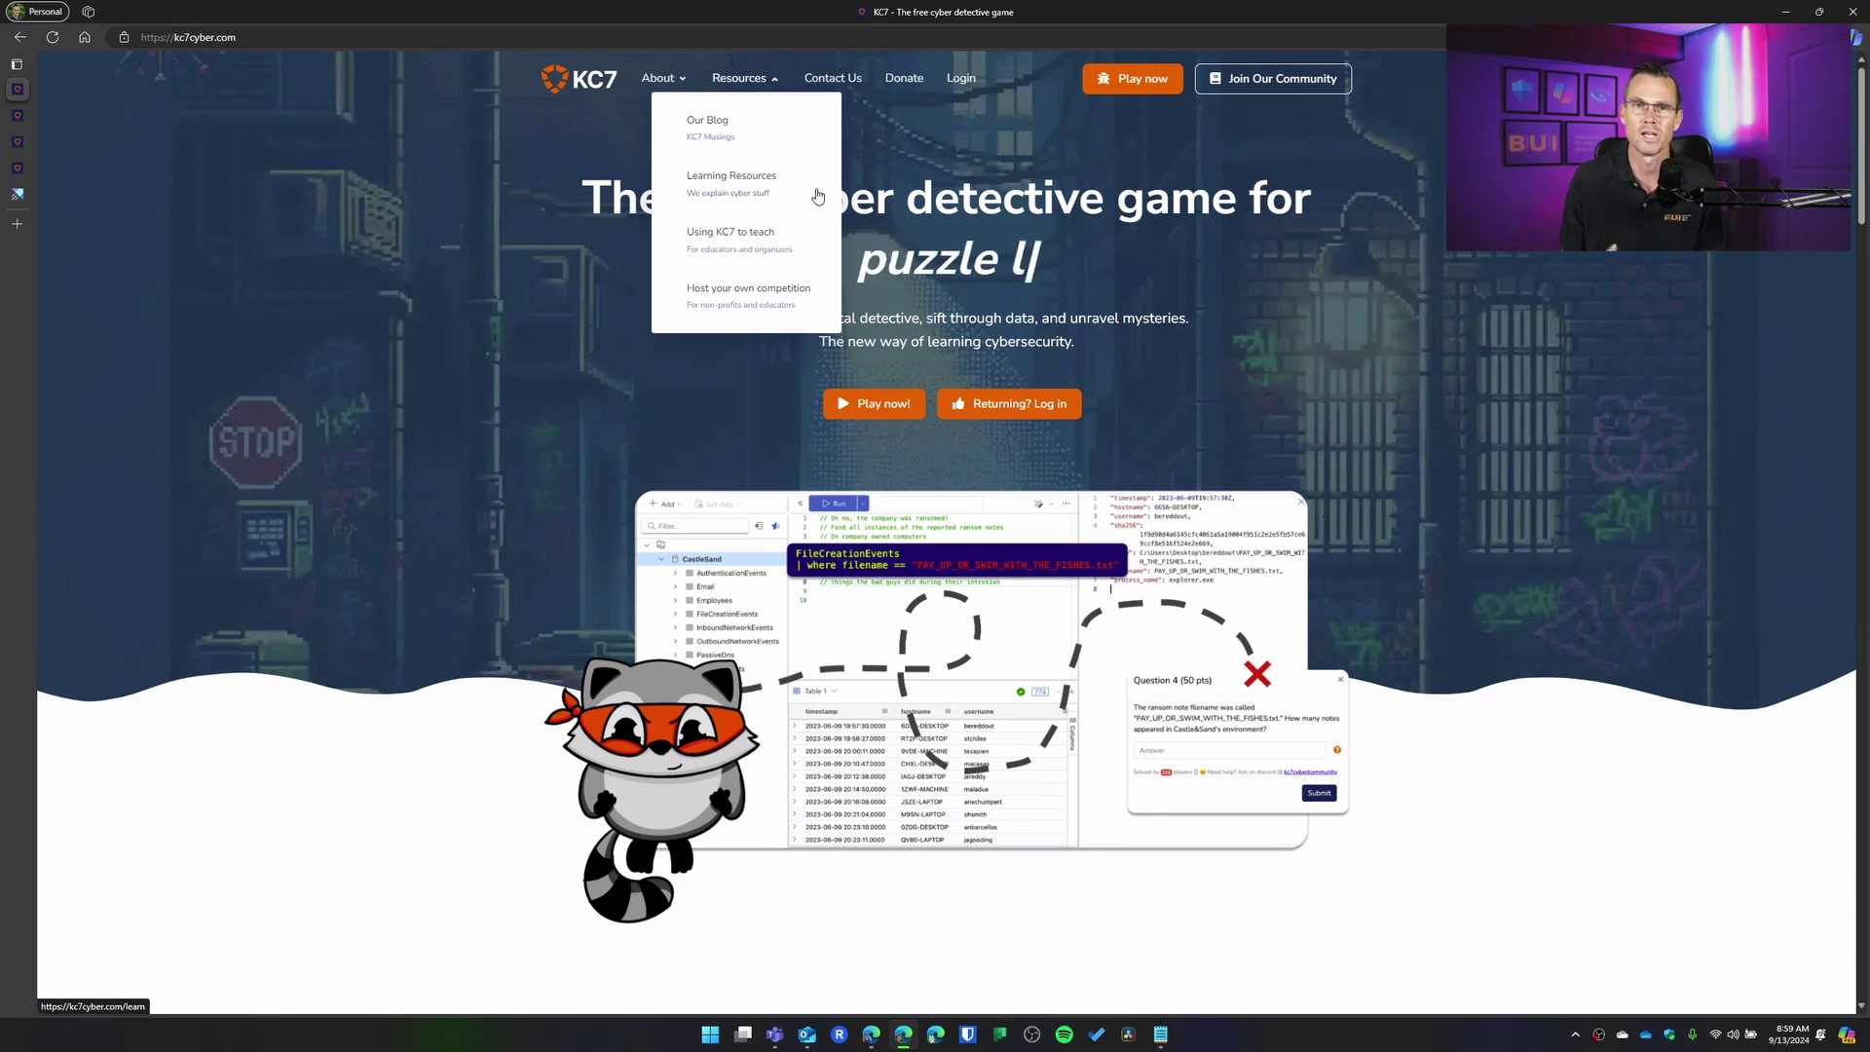
left_click(734, 190)
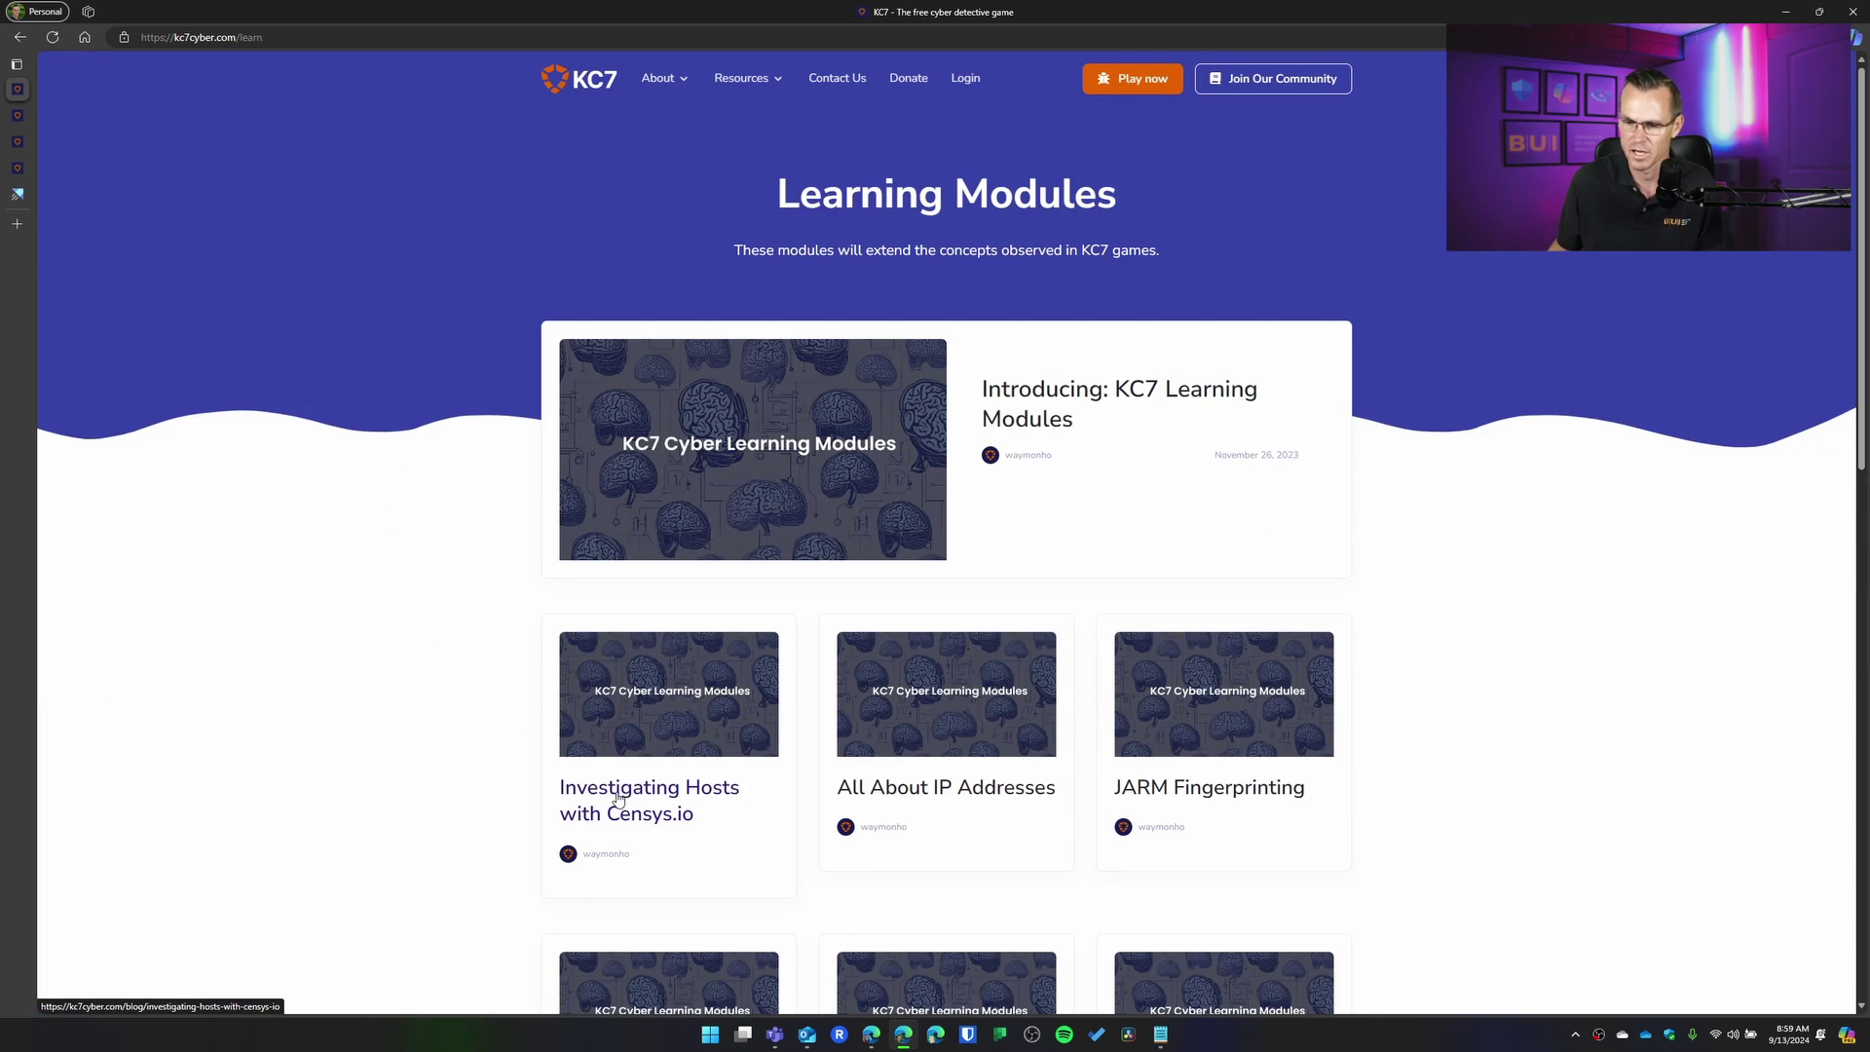
Step: Open the 'Investigating Hosts with Censys.io' tutorial to view its requirements and Python setup
left_click(616, 797)
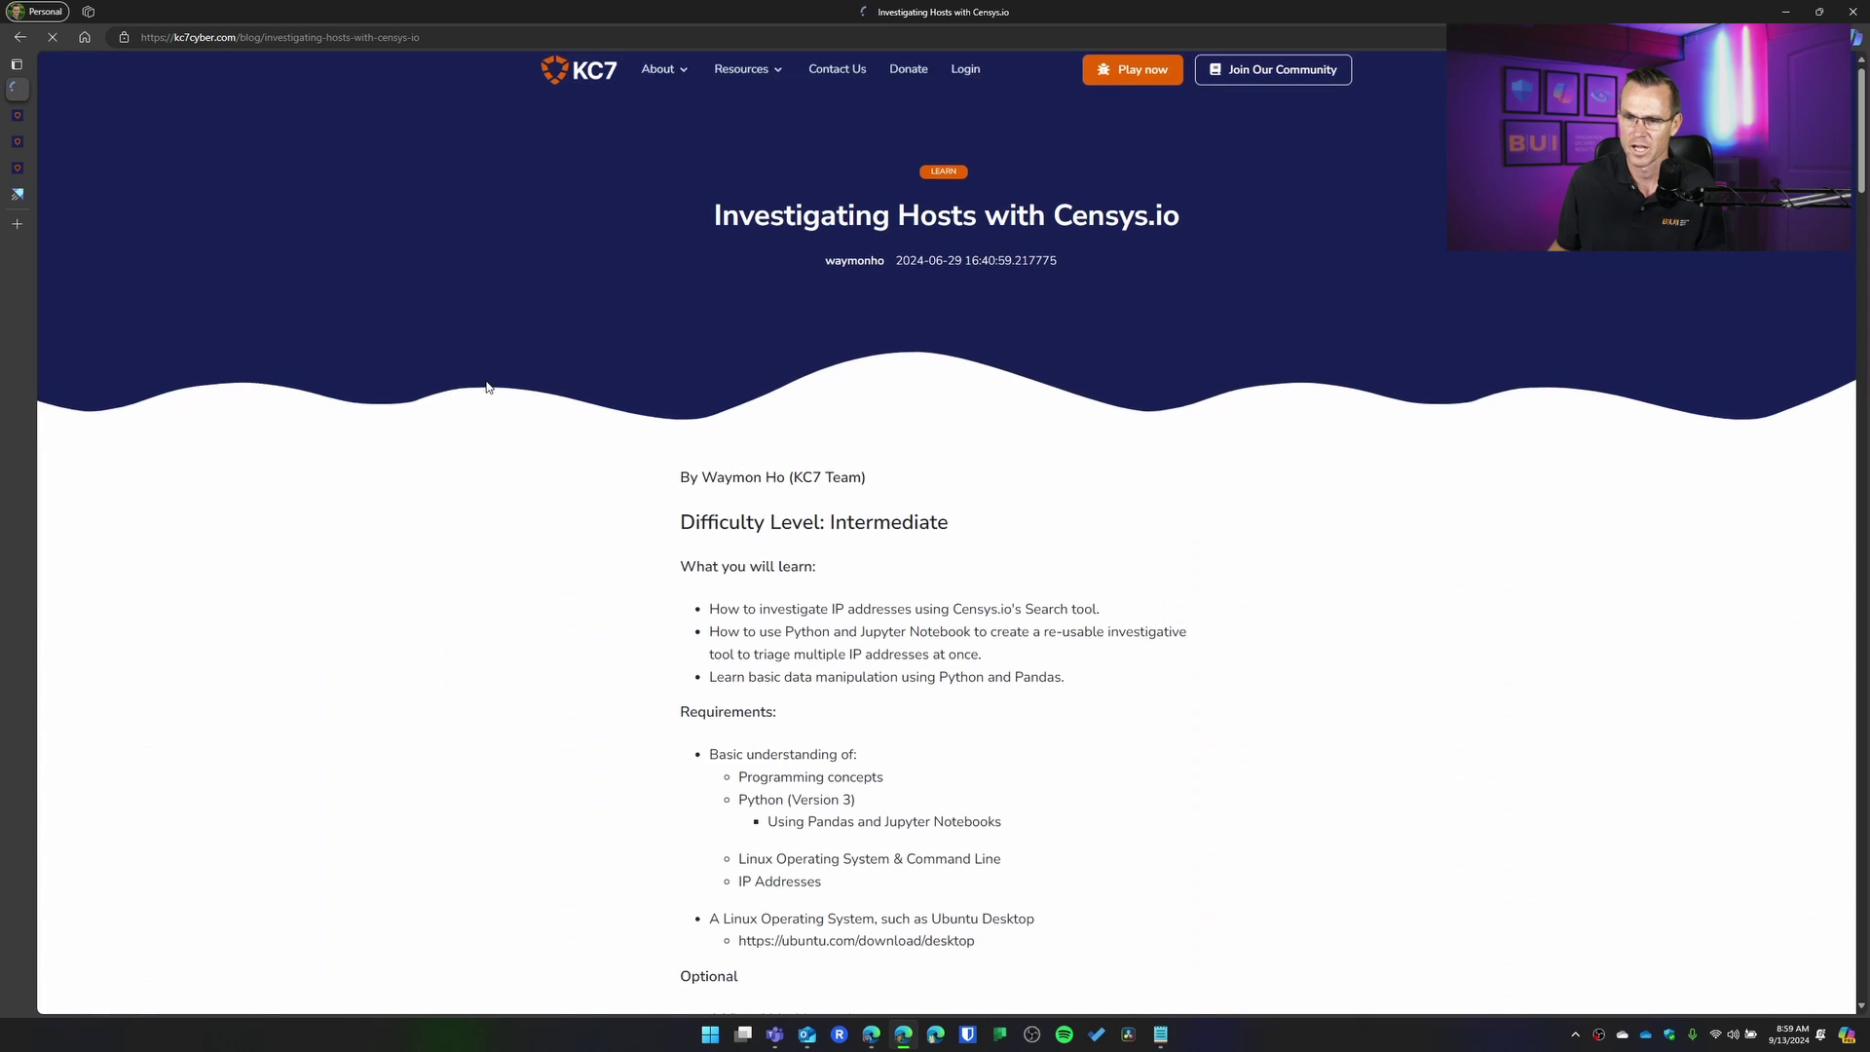
scroll(486, 386, "down", 3)
scroll(486, 386, "down", 2)
scroll(486, 388, "down", 1)
scroll(486, 388, "down", 2)
scroll(486, 387, "down", 2)
scroll(486, 387, "down", 1)
scroll(486, 388, "down", 2)
scroll(486, 388, "down", 1)
scroll(486, 387, "down", 1)
scroll(486, 387, "down", 1)
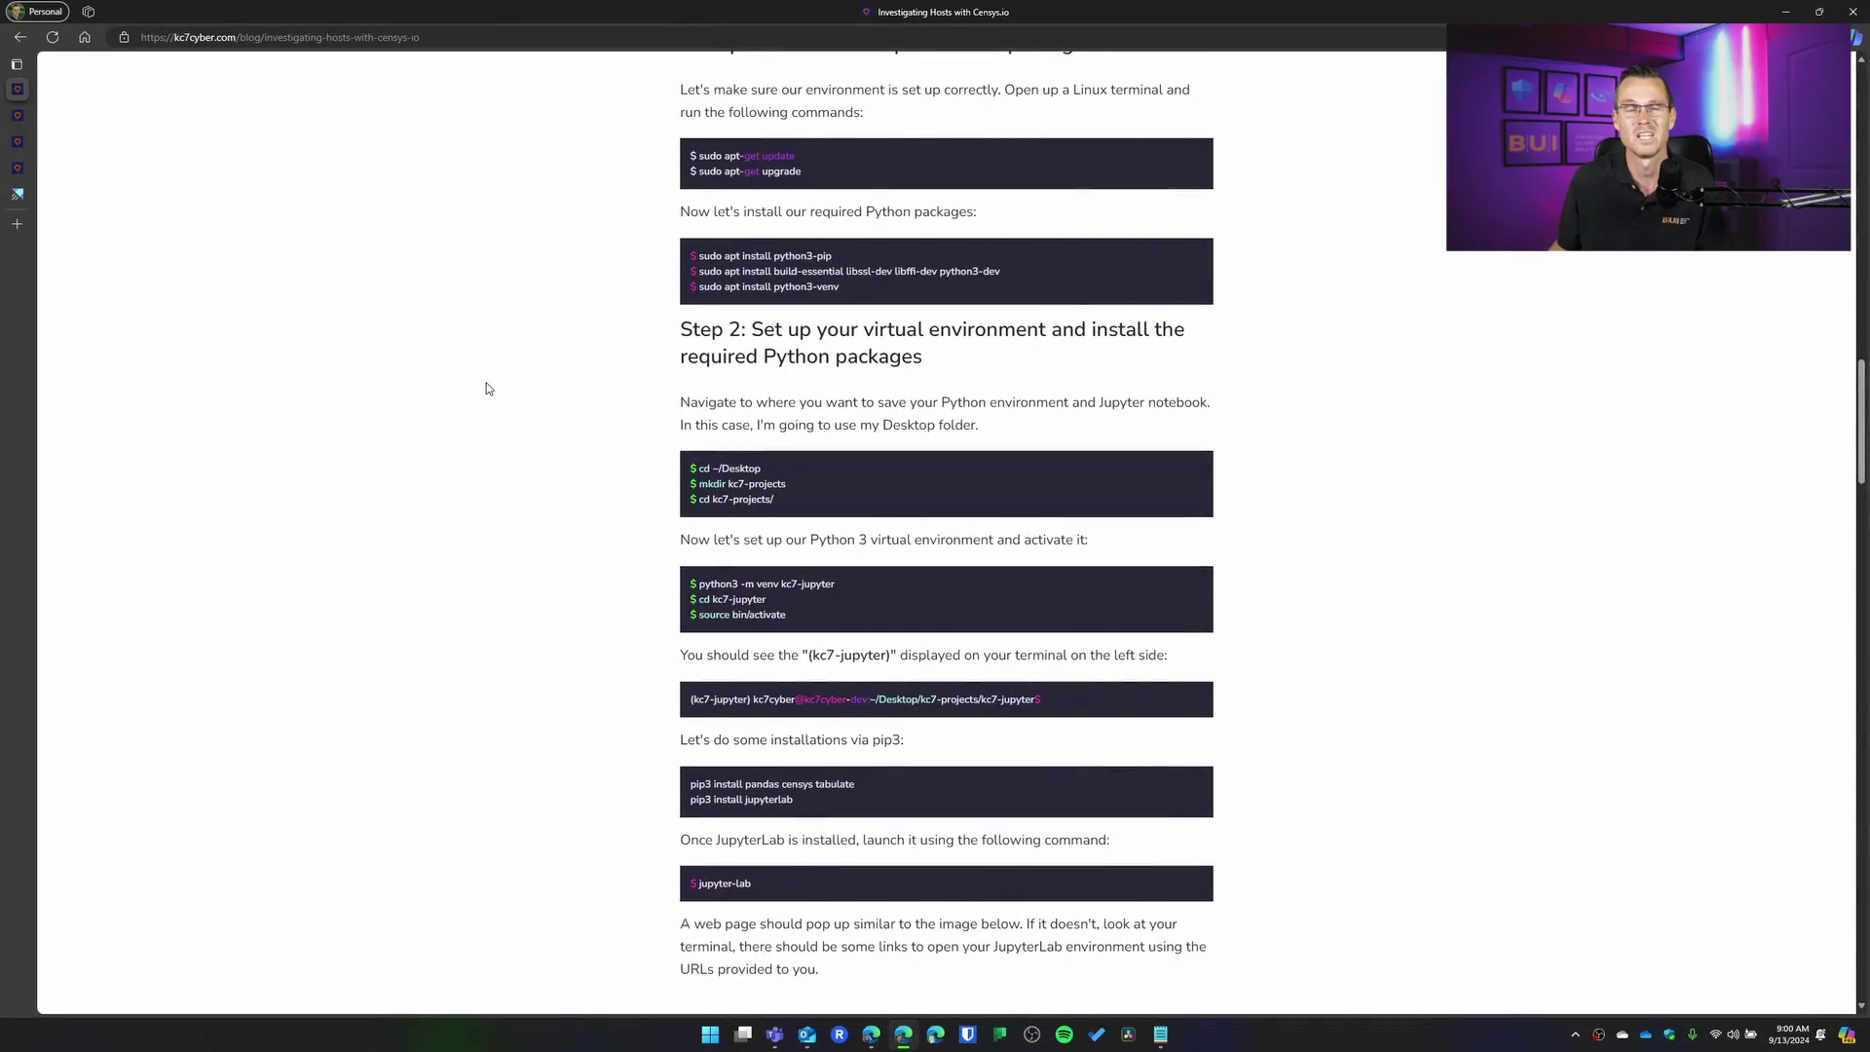
scroll(486, 388, "up", 1)
scroll(485, 387, "up", 5)
scroll(486, 388, "up", 5)
scroll(485, 382, "up", 3)
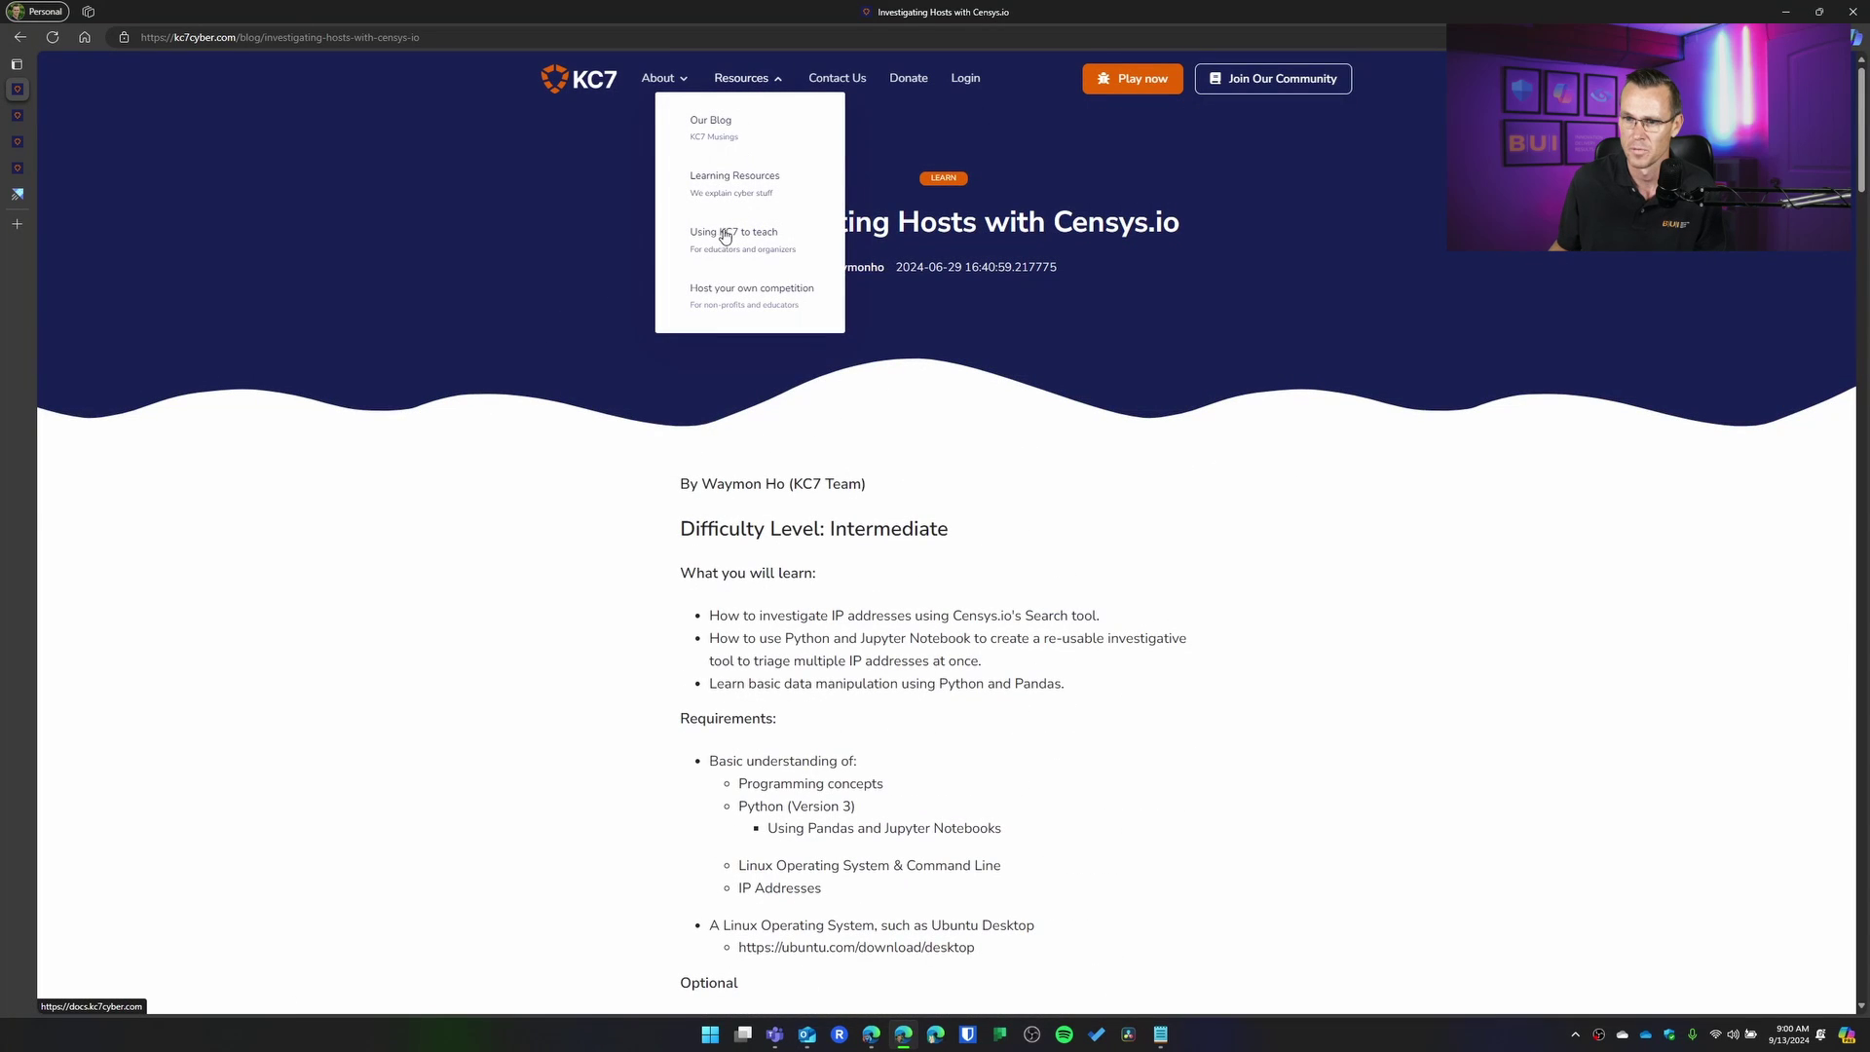
Step: View the 'Using KC7 to teach' educators FAQ, then return to the Censys.io article tab
left_click(721, 240)
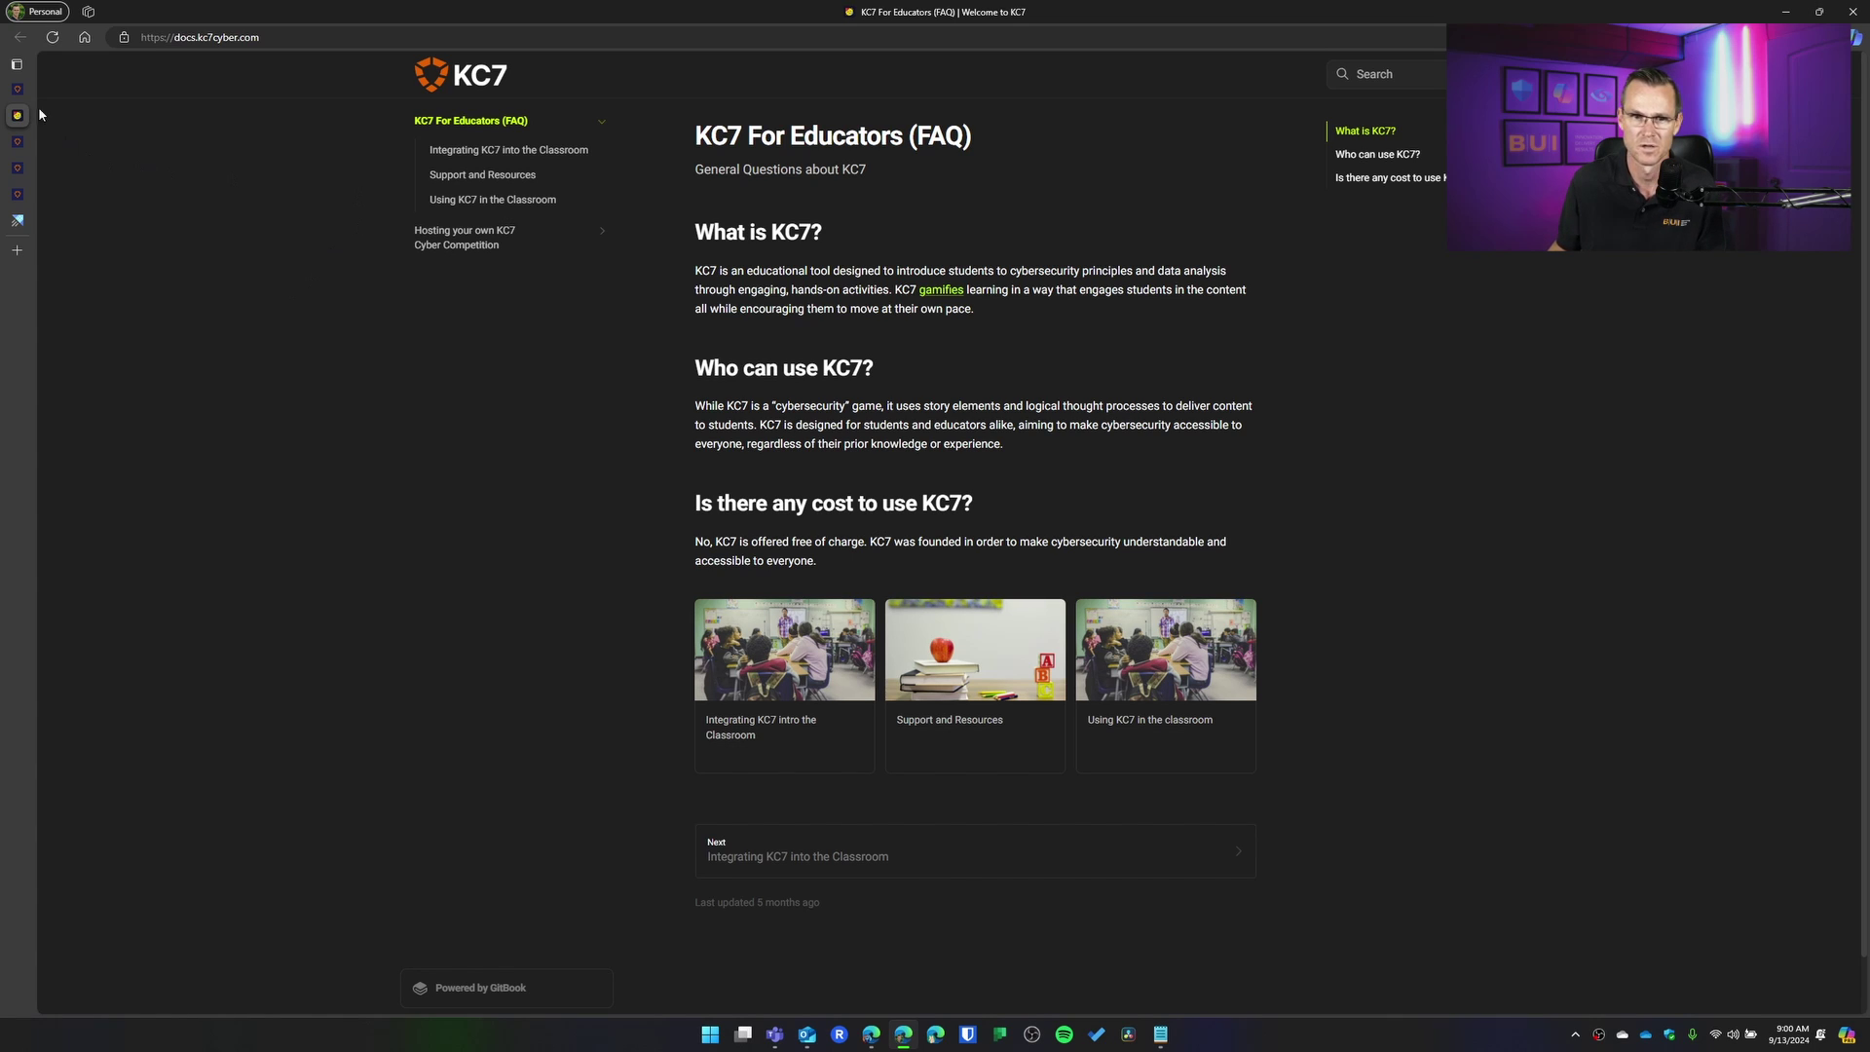
key("ctrl+shift+Tab")
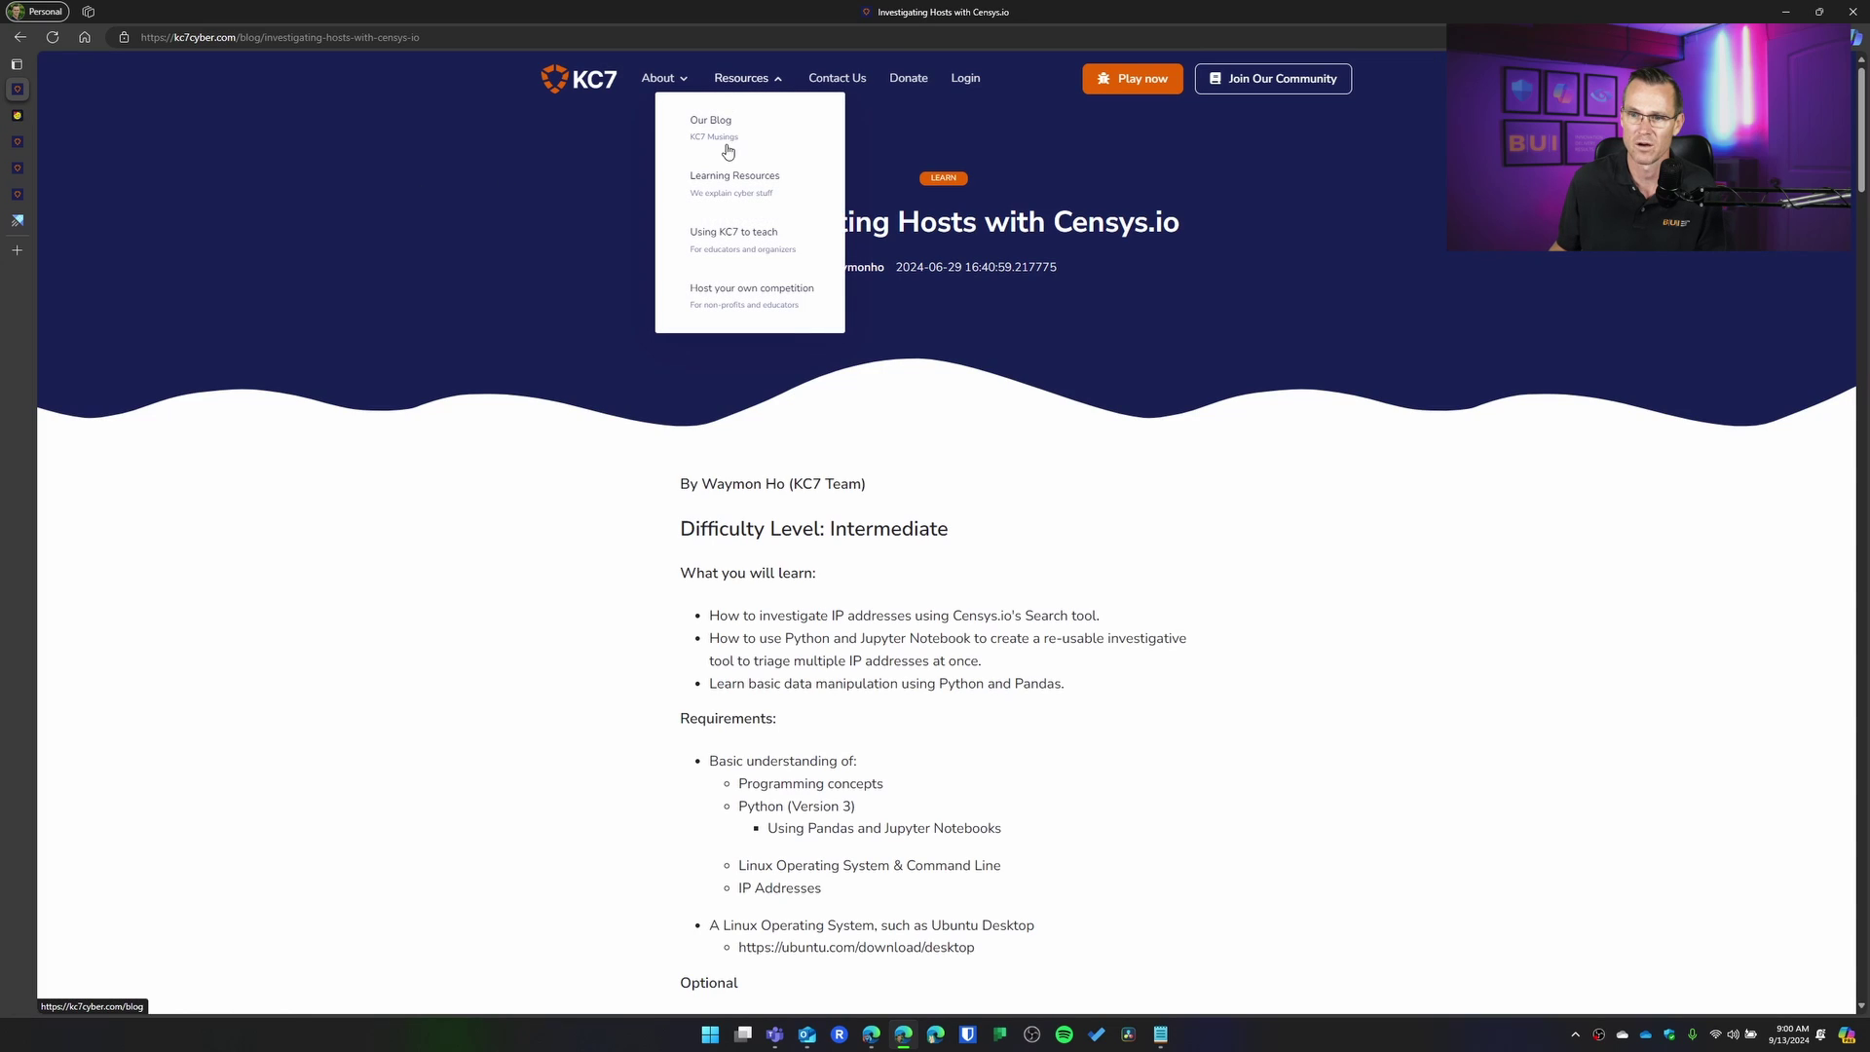